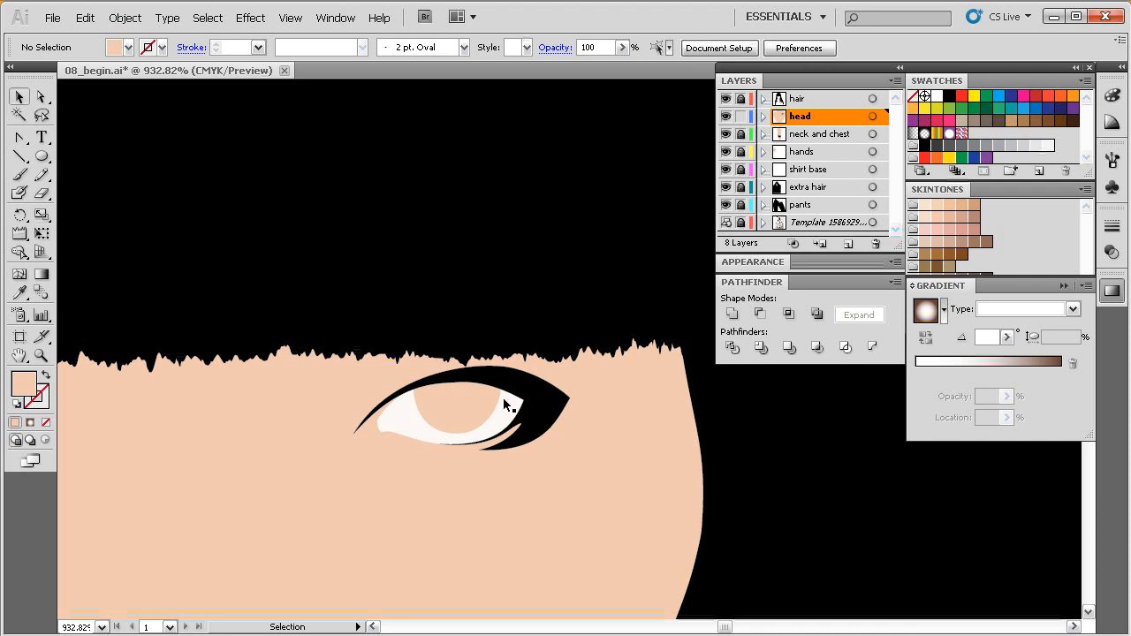
# Select the iris shape of the eye and give it a plain white fill with no stroke.
pyautogui.click(460, 407)
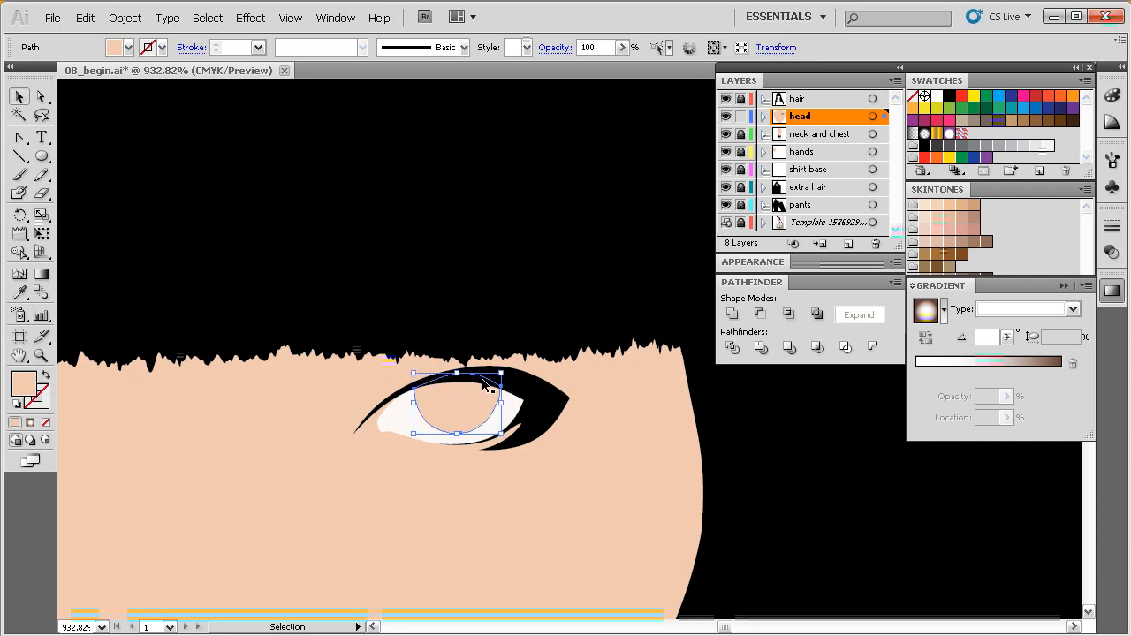
pyautogui.moveTo(456, 446); pyautogui.dragTo(435, 433)
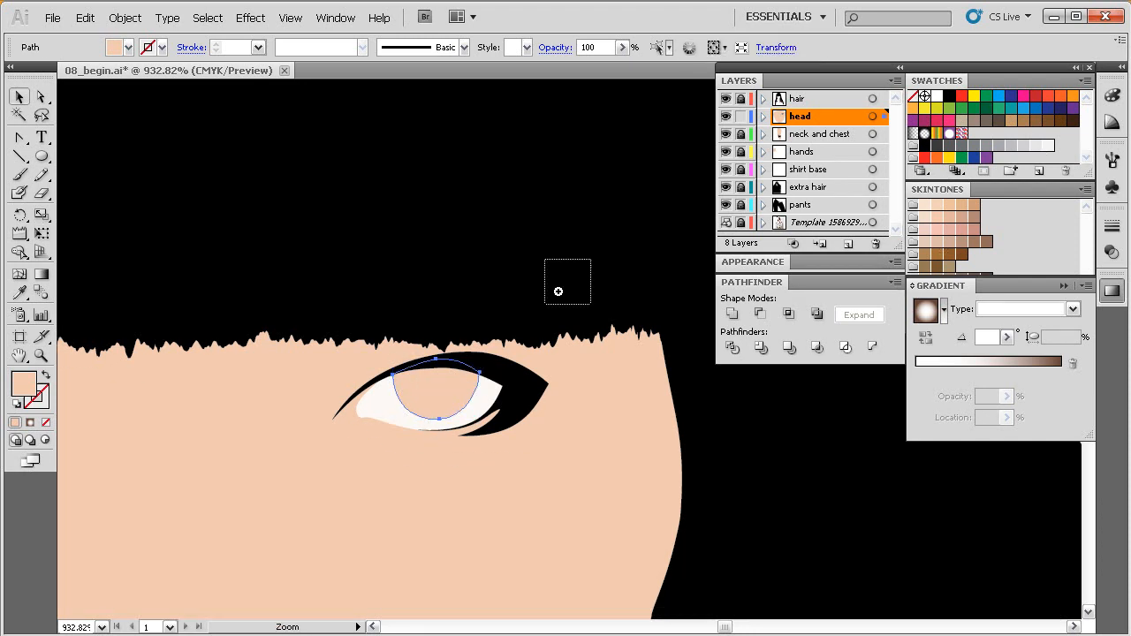
pyautogui.moveTo(594, 256); pyautogui.dragTo(324, 493)
pyautogui.moveTo(579, 438)
pyautogui.mouseDown()
pyautogui.moveTo(510, 433)
pyautogui.moveTo(558, 401)
pyautogui.moveTo(567, 436)
pyautogui.mouseUp()
pyautogui.keyDown('ctrl'); pyautogui.keyDown('alt'); pyautogui.click(553, 429); pyautogui.keyUp('alt'); pyautogui.keyUp('ctrl')
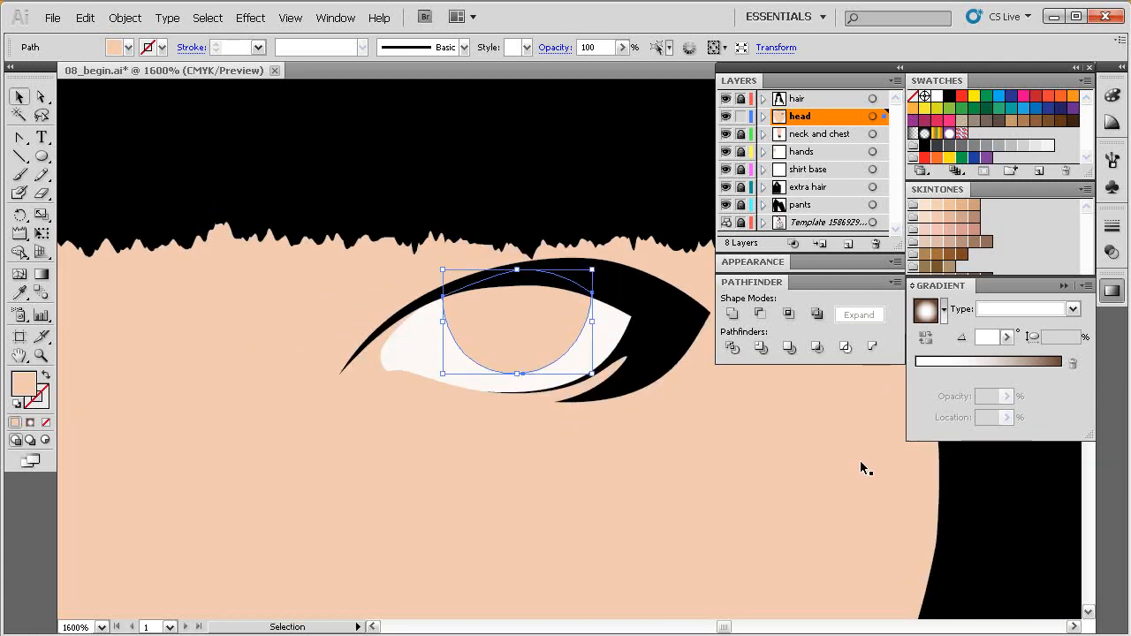
pyautogui.press('d')
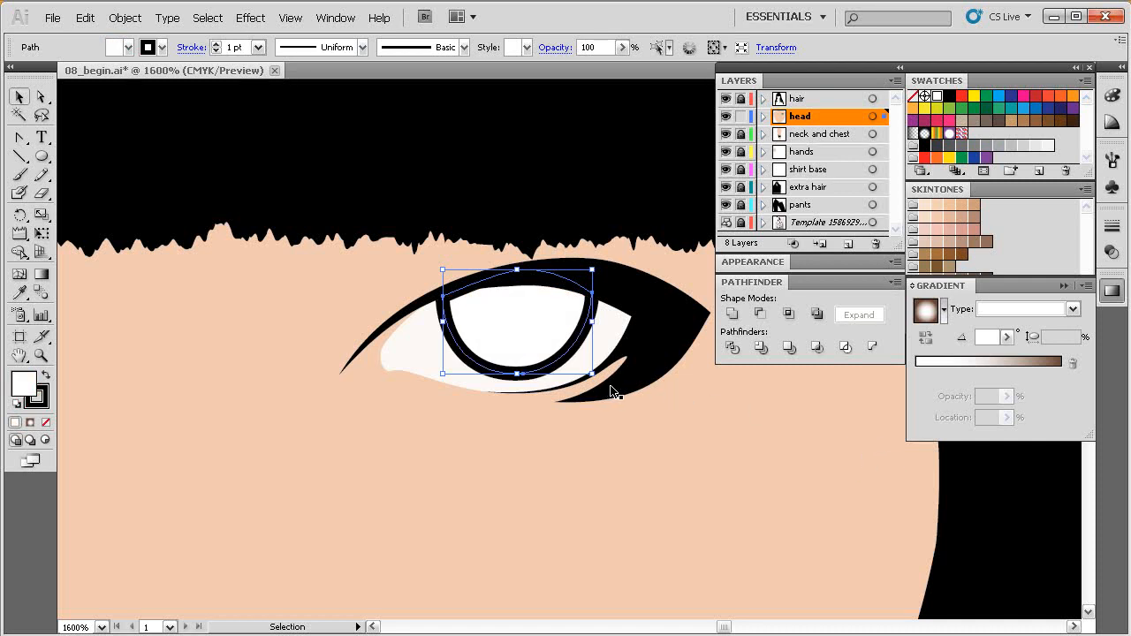
pyautogui.click(39, 400)
pyautogui.click(45, 424)
pyautogui.click(26, 387)
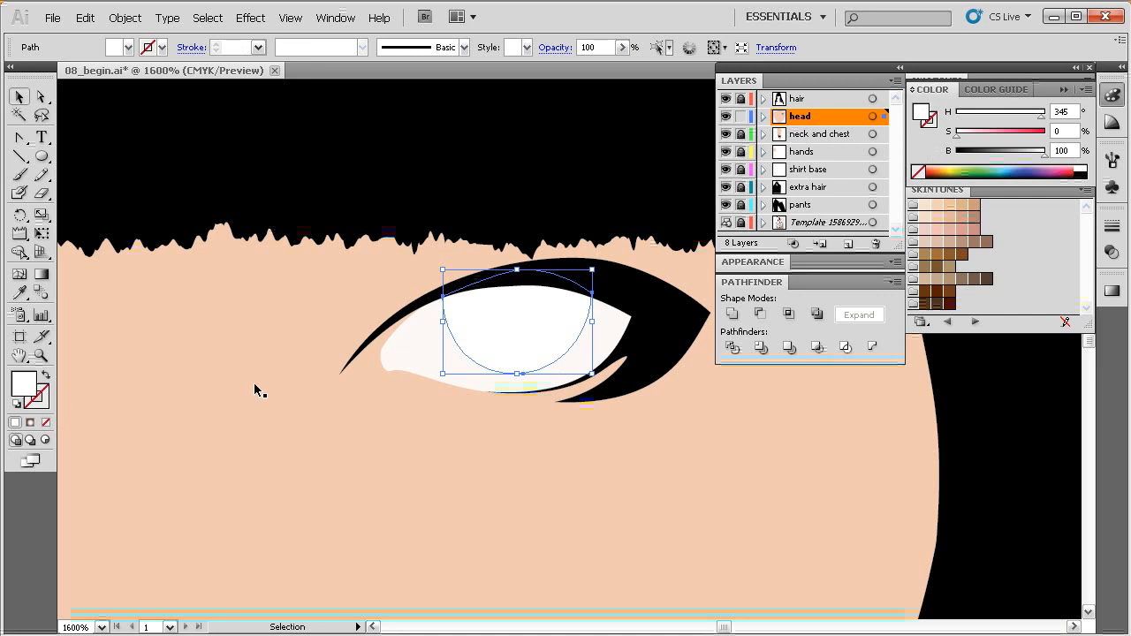
# Fill the iris with a radial gradient and shift the gradient midpoint inward to about 54%.
pyautogui.click(1112, 293)
pyautogui.click(999, 309)
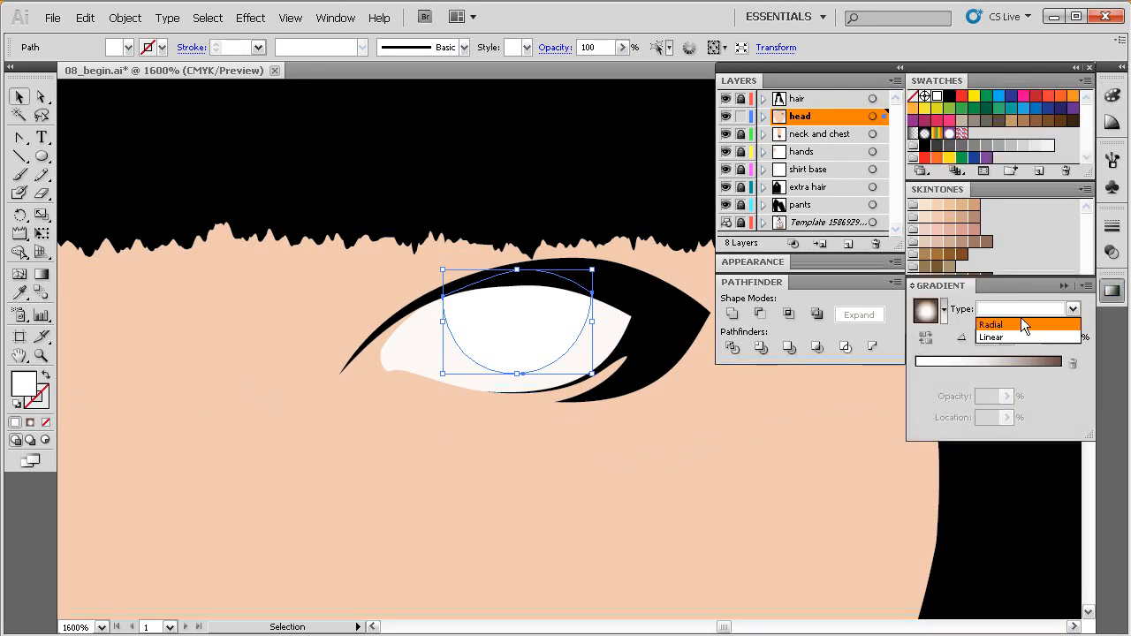
pyautogui.click(1006, 325)
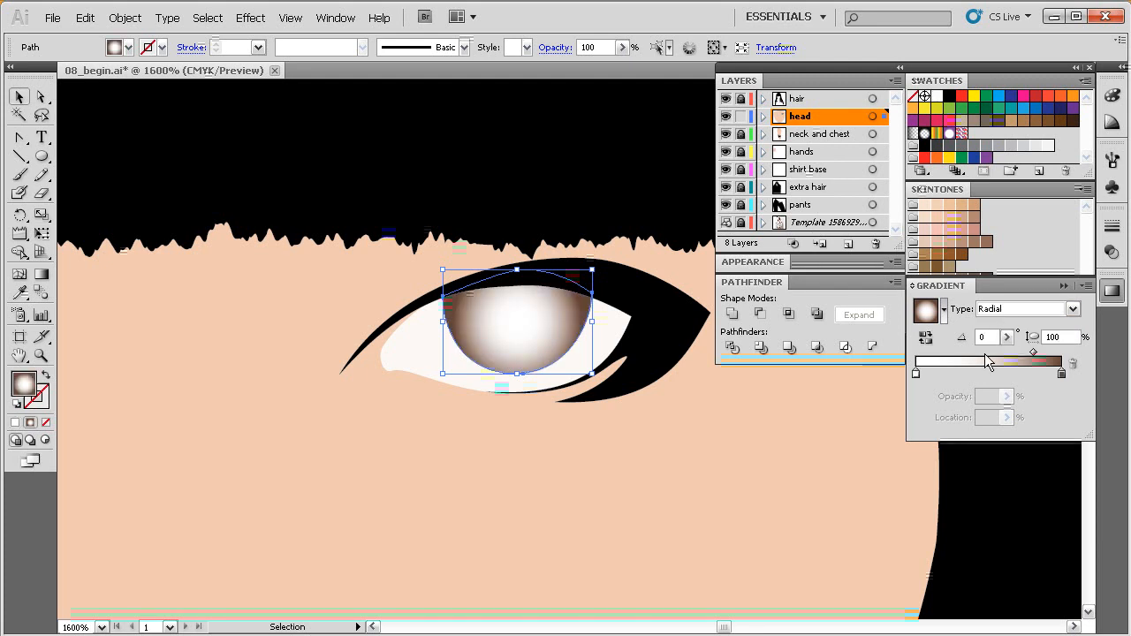
pyautogui.click(1061, 374)
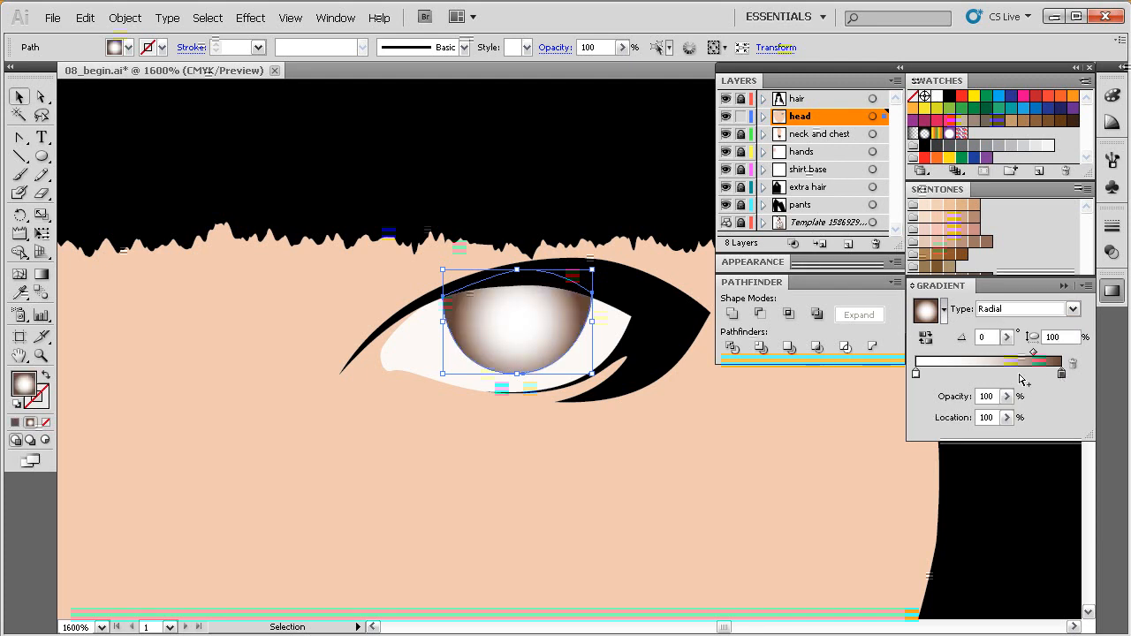
pyautogui.moveTo(598, 412); pyautogui.dragTo(572, 411)
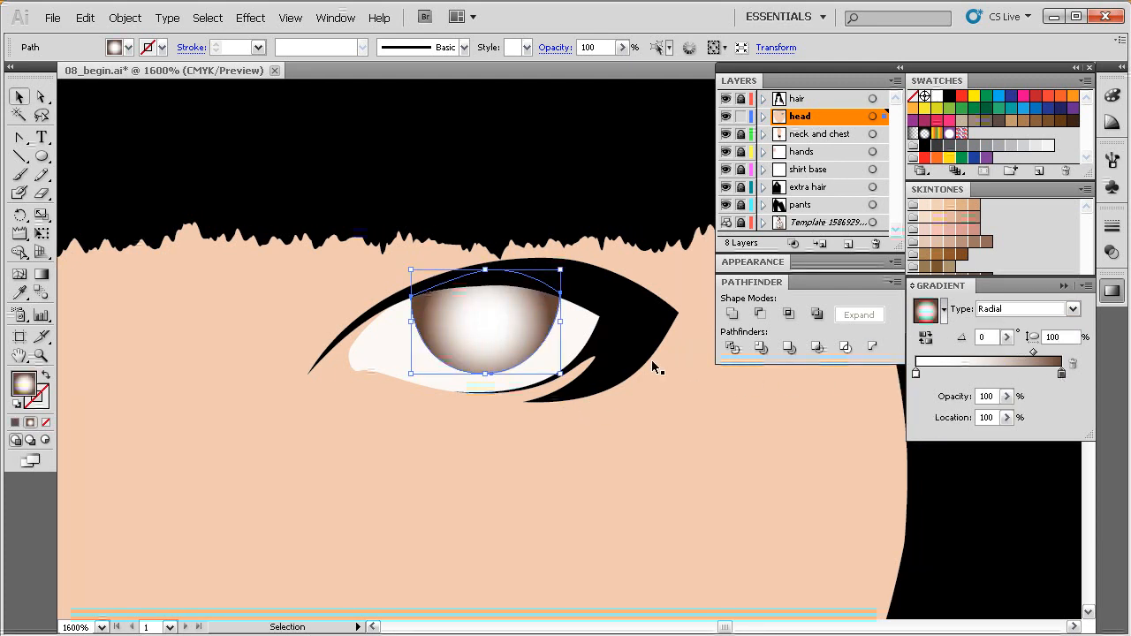
pyautogui.moveTo(1034, 353); pyautogui.dragTo(1004, 376)
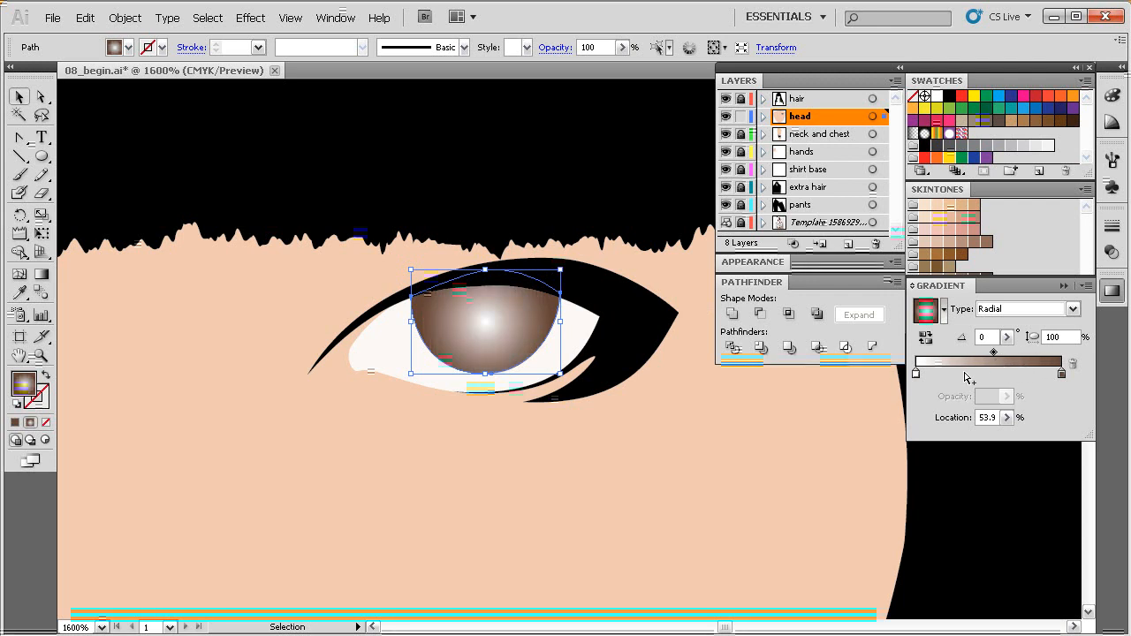
# Recolor the gradient's inner stop from white to olive green, using HSB values of about 68, 47 and 71.
pyautogui.doubleClick(917, 374)
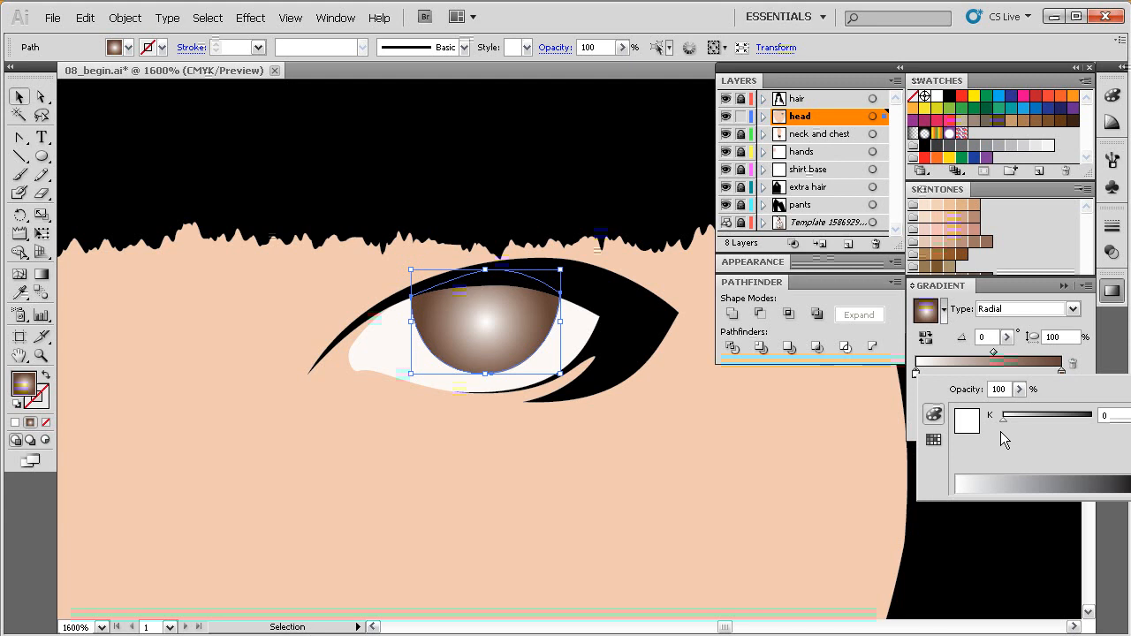
pyautogui.keyDown('shift'); pyautogui.click(1005, 483); pyautogui.keyUp('shift')
pyautogui.keyDown('shift'); pyautogui.click(1002, 485); pyautogui.keyUp('shift')
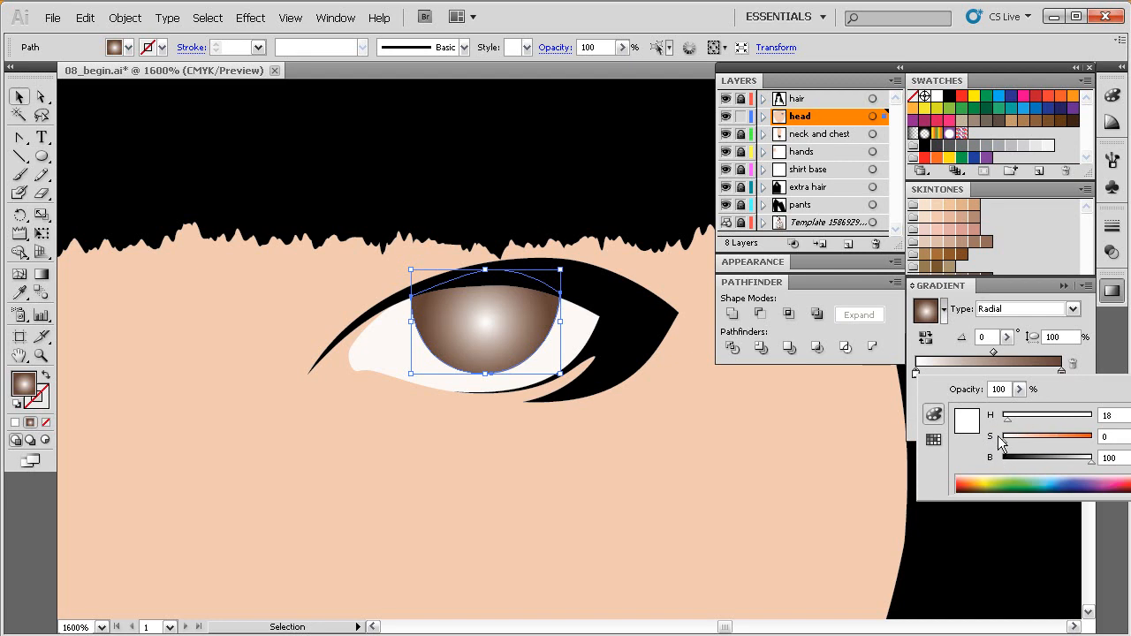
pyautogui.moveTo(1092, 463); pyautogui.dragTo(1067, 463)
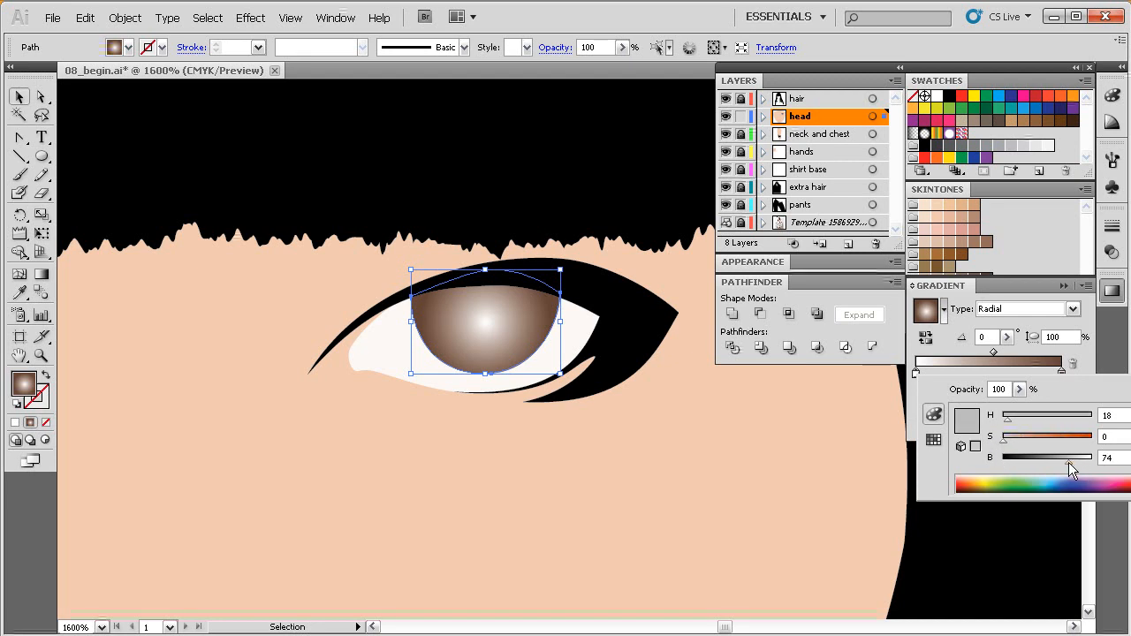
pyautogui.click(1013, 422)
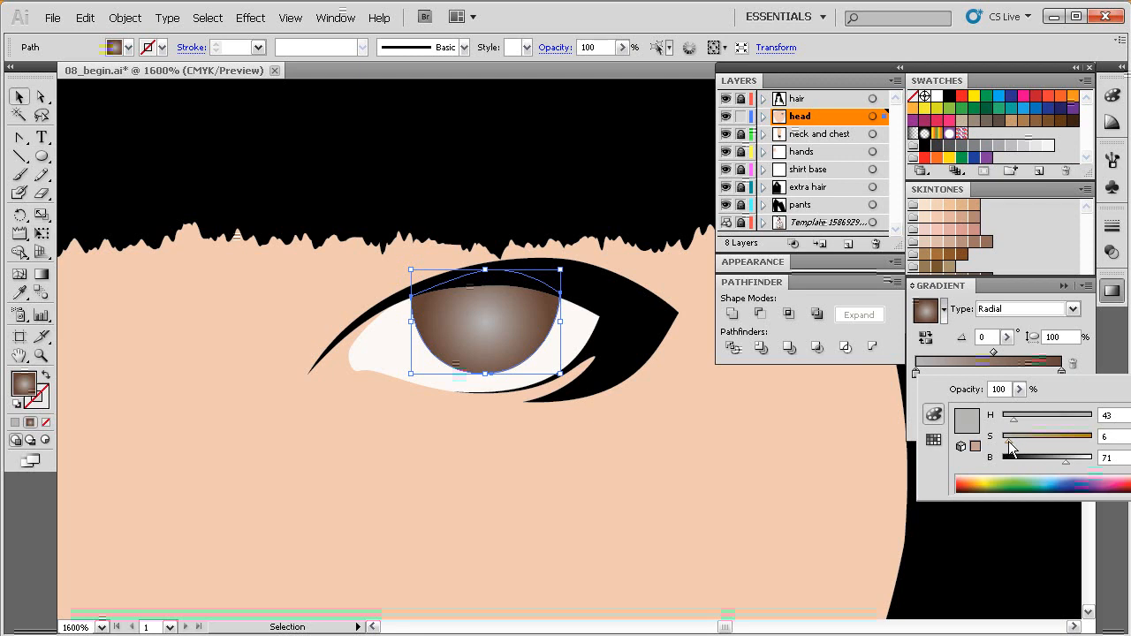
pyautogui.moveTo(1031, 446); pyautogui.dragTo(1048, 444)
pyautogui.click(1021, 421)
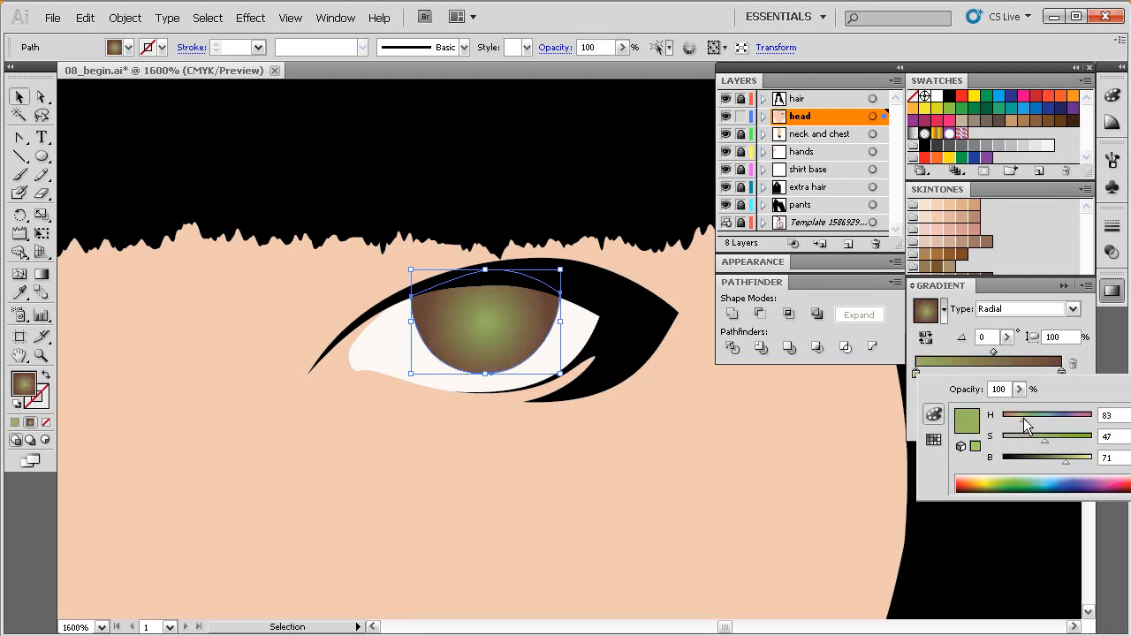
pyautogui.click(1081, 352)
# Recolor the gradient's outer stop to a dark teal by adjusting its HSB hue, saturation and brightness.
pyautogui.doubleClick(1063, 374)
pyautogui.keyDown('shift'); pyautogui.click(1058, 486); pyautogui.keyUp('shift')
pyautogui.keyDown('shift'); pyautogui.click(1057, 488); pyautogui.keyUp('shift')
pyautogui.keyDown('shift'); pyautogui.click(1055, 490); pyautogui.keyUp('shift')
pyautogui.keyDown('shift'); pyautogui.click(1054, 491); pyautogui.keyUp('shift')
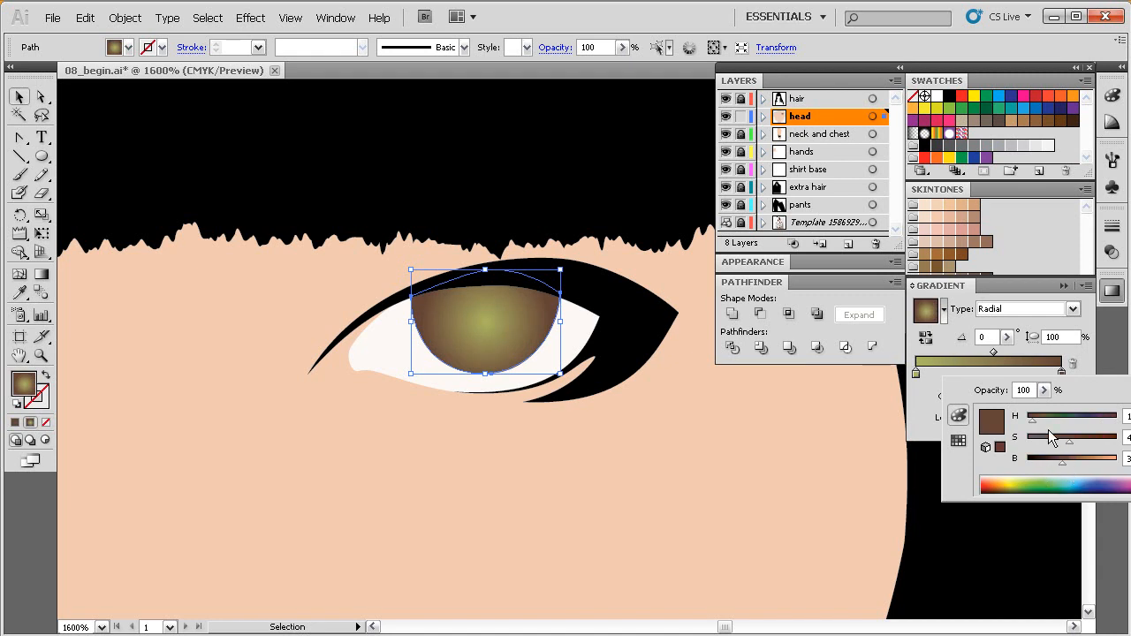
pyautogui.moveTo(1033, 421); pyautogui.dragTo(1059, 419)
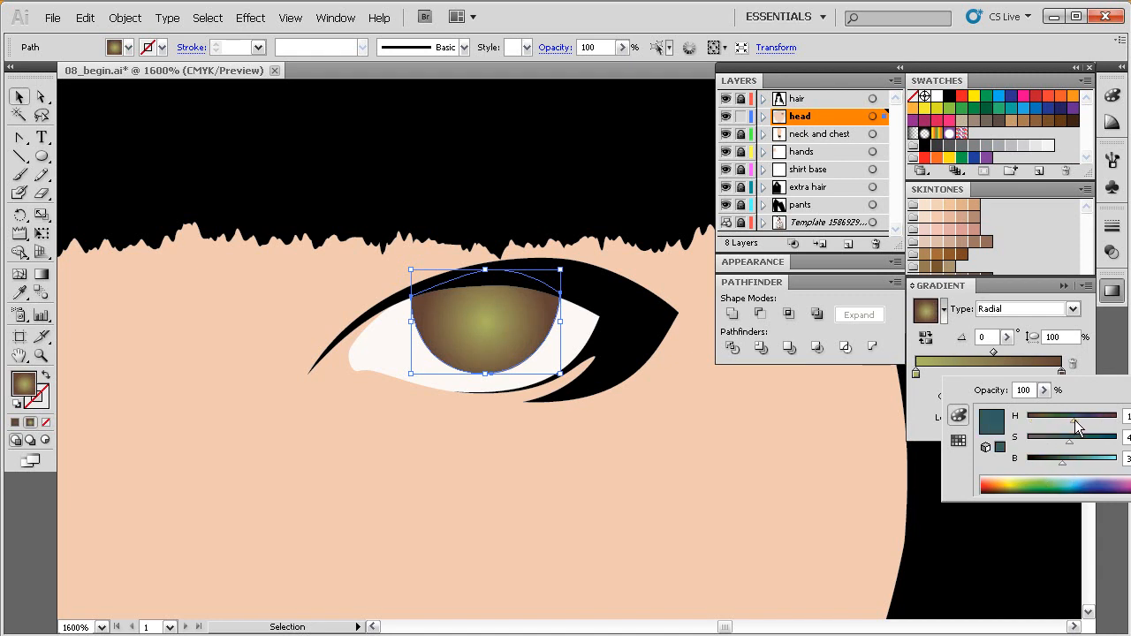
pyautogui.moveTo(1070, 419); pyautogui.dragTo(1069, 419)
pyautogui.moveTo(1061, 464)
pyautogui.mouseDown()
pyautogui.moveTo(1085, 440)
pyautogui.moveTo(1045, 464)
pyautogui.mouseUp()
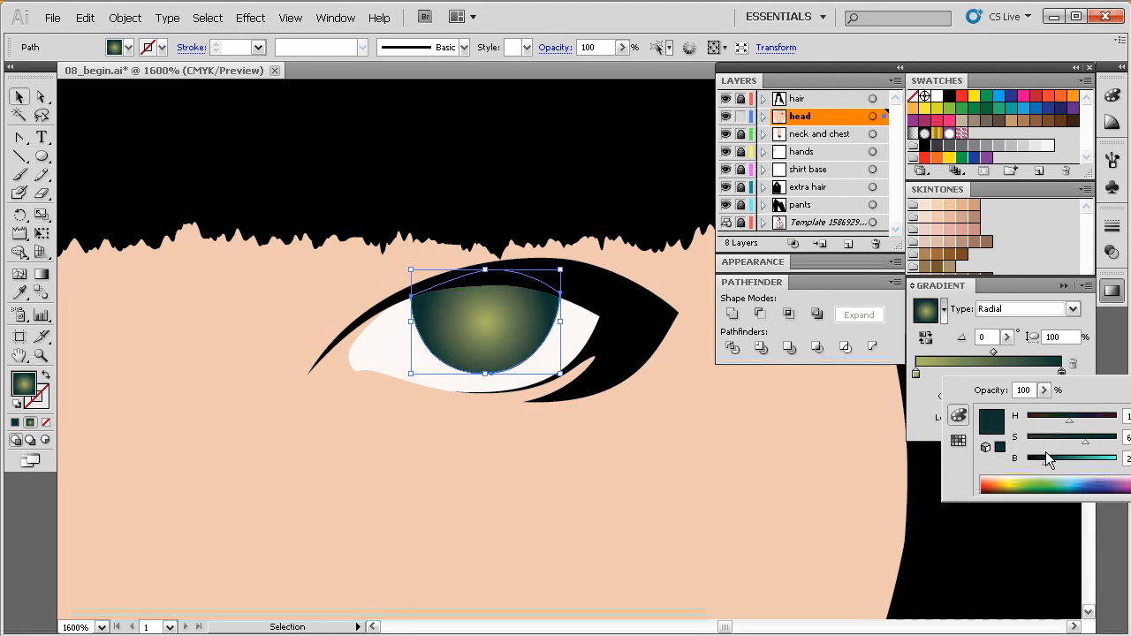
pyautogui.click(1003, 356)
# Move the gradient midpoint toward the outer stop and brighten the inner stop to a lighter yellow-green in HSB.
pyautogui.moveTo(996, 357); pyautogui.dragTo(1027, 358)
pyautogui.click(915, 373)
pyautogui.doubleClick(915, 373)
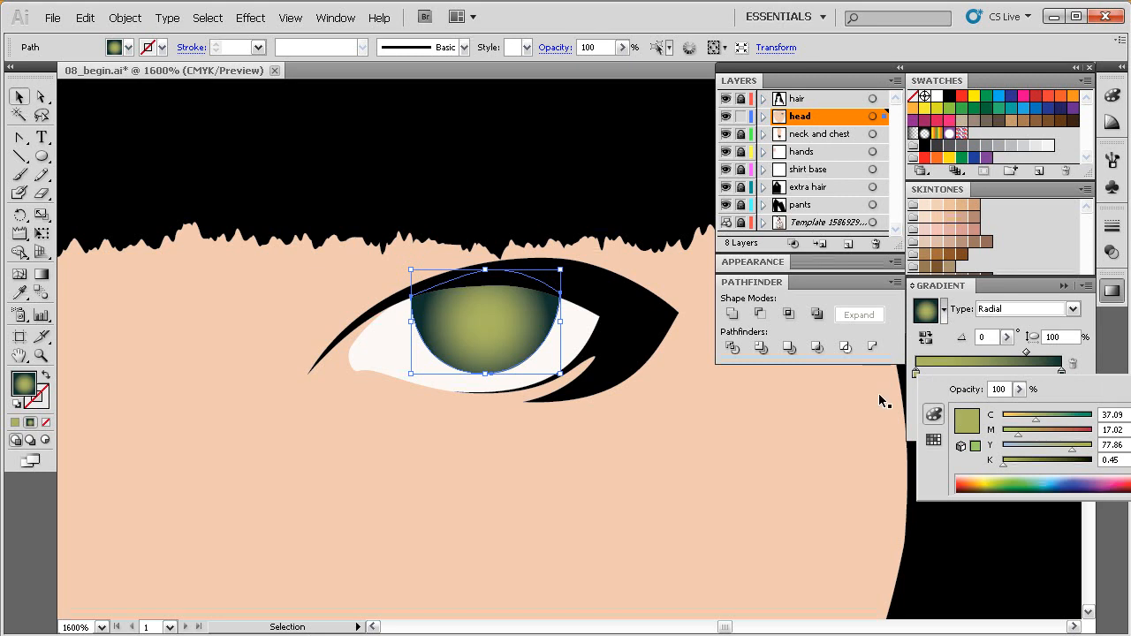
pyautogui.keyDown('shift'); pyautogui.click(1030, 491); pyautogui.keyUp('shift')
pyautogui.keyDown('shift'); pyautogui.click(1031, 492); pyautogui.keyUp('shift')
pyautogui.keyDown('shift'); pyautogui.click(1031, 491); pyautogui.keyUp('shift')
pyautogui.keyDown('shift'); pyautogui.click(1036, 490); pyautogui.keyUp('shift')
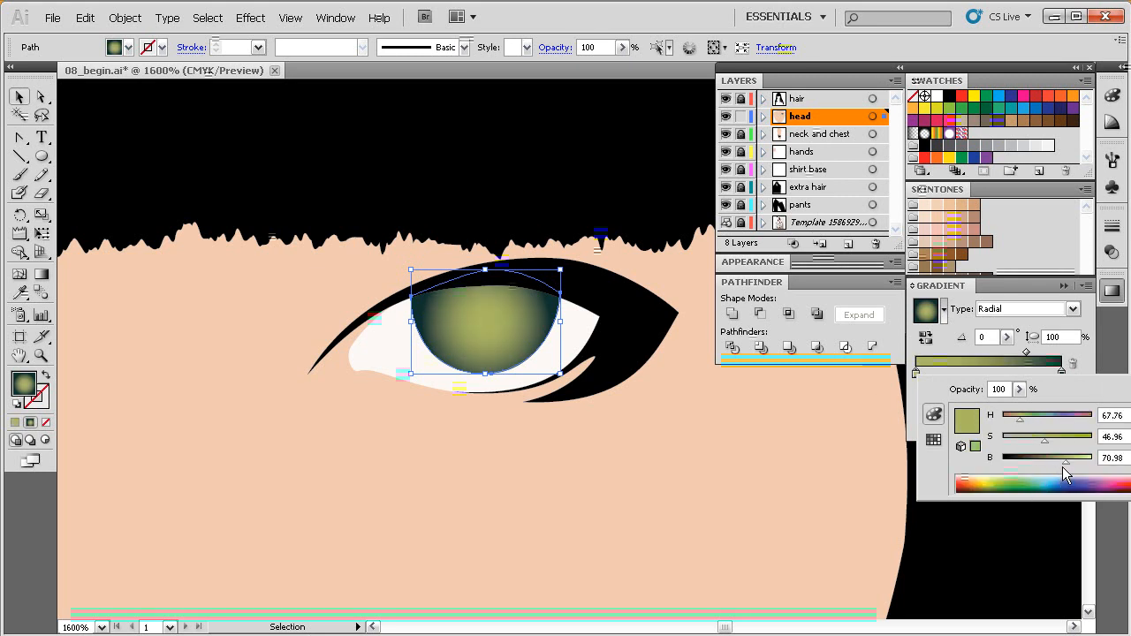
pyautogui.moveTo(1069, 463); pyautogui.dragTo(1074, 465)
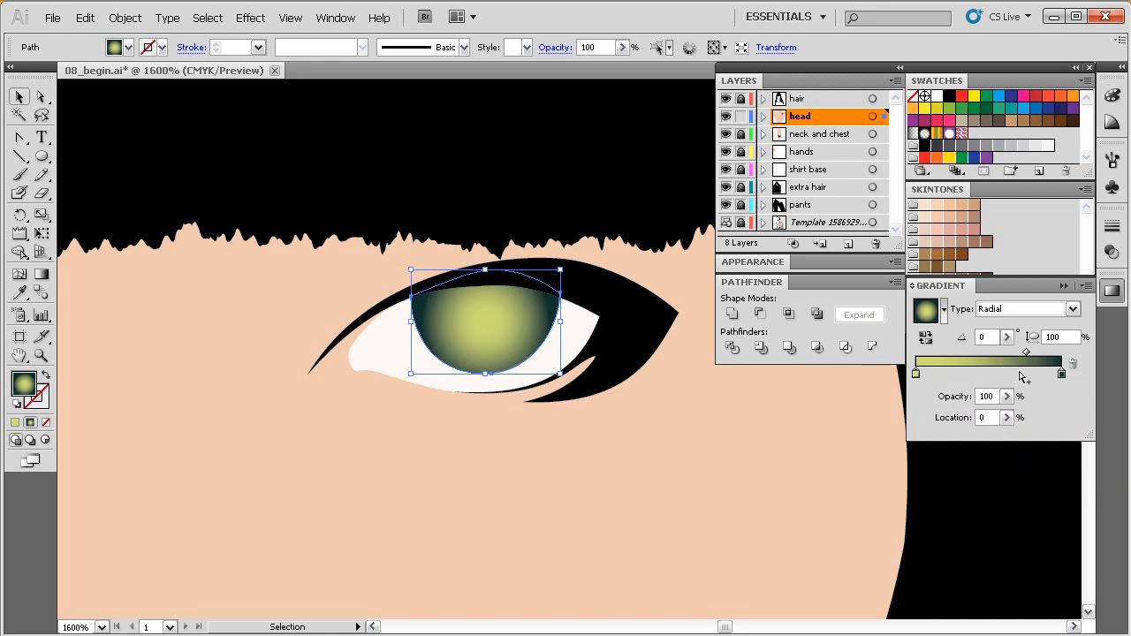
# Add a middle stop to the iris gradient at 69.7% and color it medium olive green using HSB values.
pyautogui.click(1017, 375)
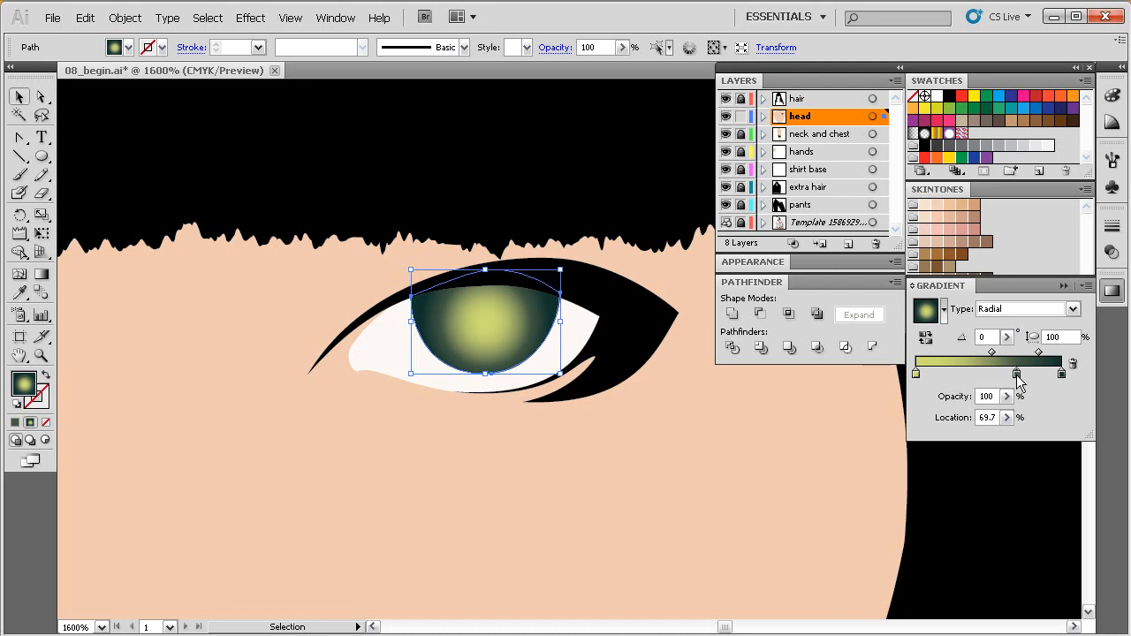
pyautogui.doubleClick(1017, 375)
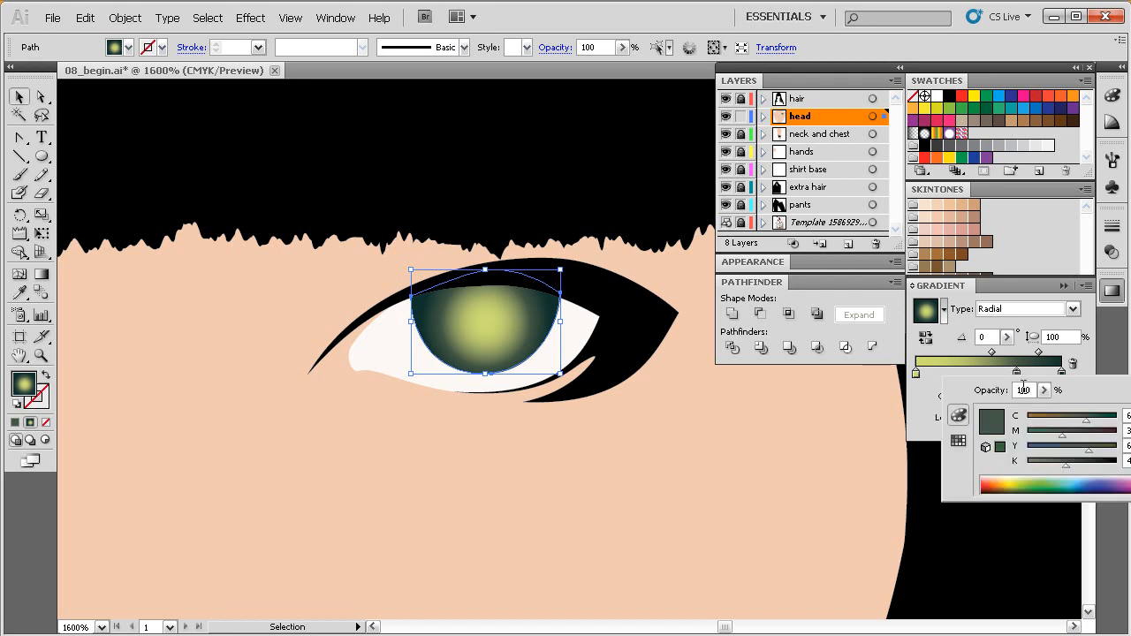
pyautogui.click(1062, 491)
pyautogui.keyDown('shift'); pyautogui.click(1063, 491); pyautogui.keyUp('shift')
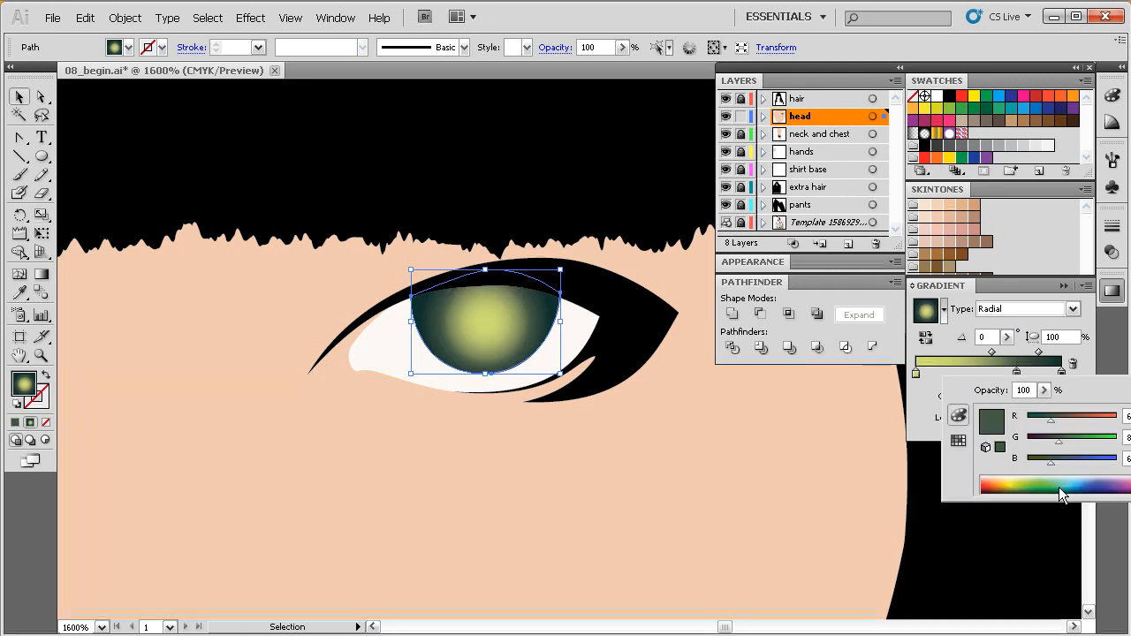
pyautogui.click(1067, 465)
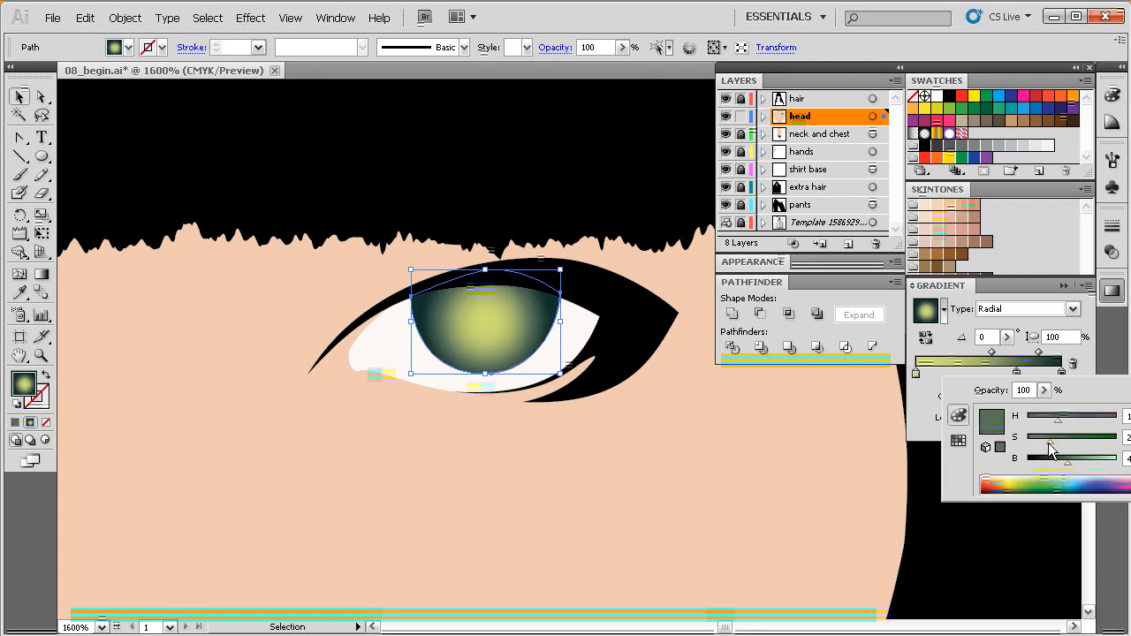
pyautogui.moveTo(1050, 442); pyautogui.dragTo(1059, 438)
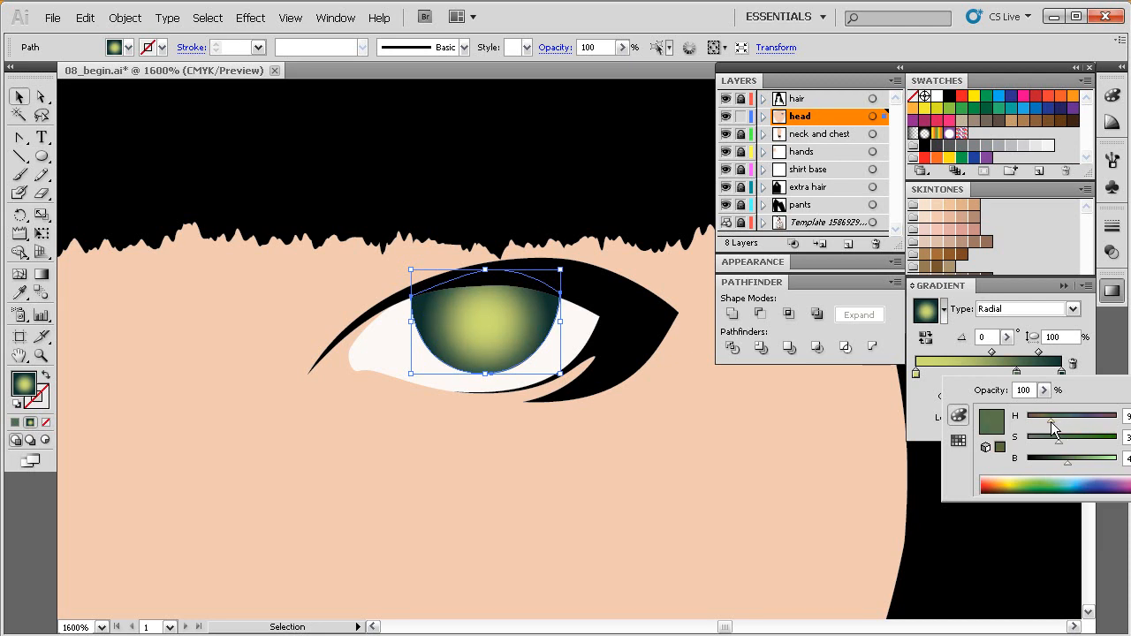
pyautogui.moveTo(1068, 464); pyautogui.dragTo(1080, 468)
pyautogui.moveTo(1052, 421); pyautogui.dragTo(1048, 426)
pyautogui.moveTo(1080, 463)
pyautogui.mouseDown()
pyautogui.moveTo(1069, 442)
pyautogui.moveTo(1079, 467)
pyautogui.mouseUp()
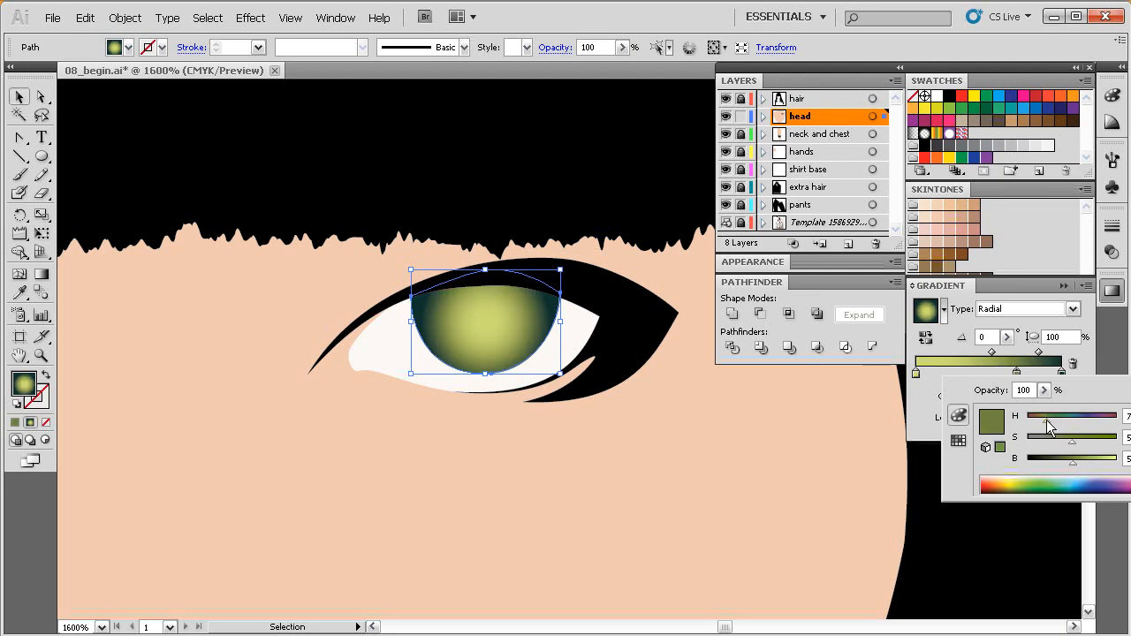
pyautogui.moveTo(1045, 425); pyautogui.dragTo(1048, 428)
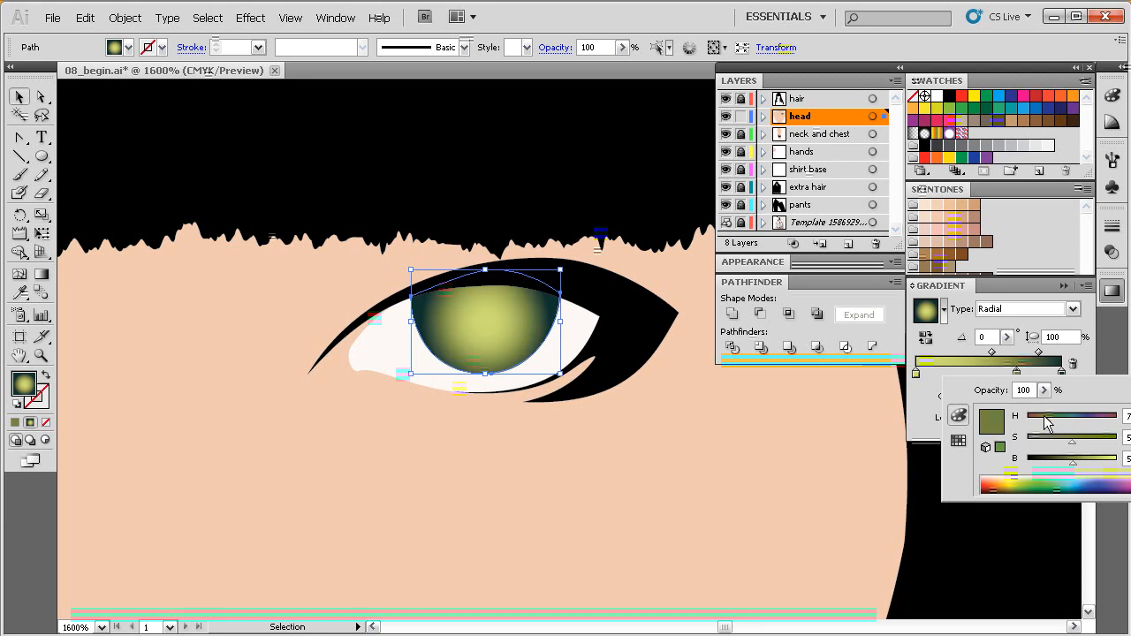
pyautogui.click(1093, 359)
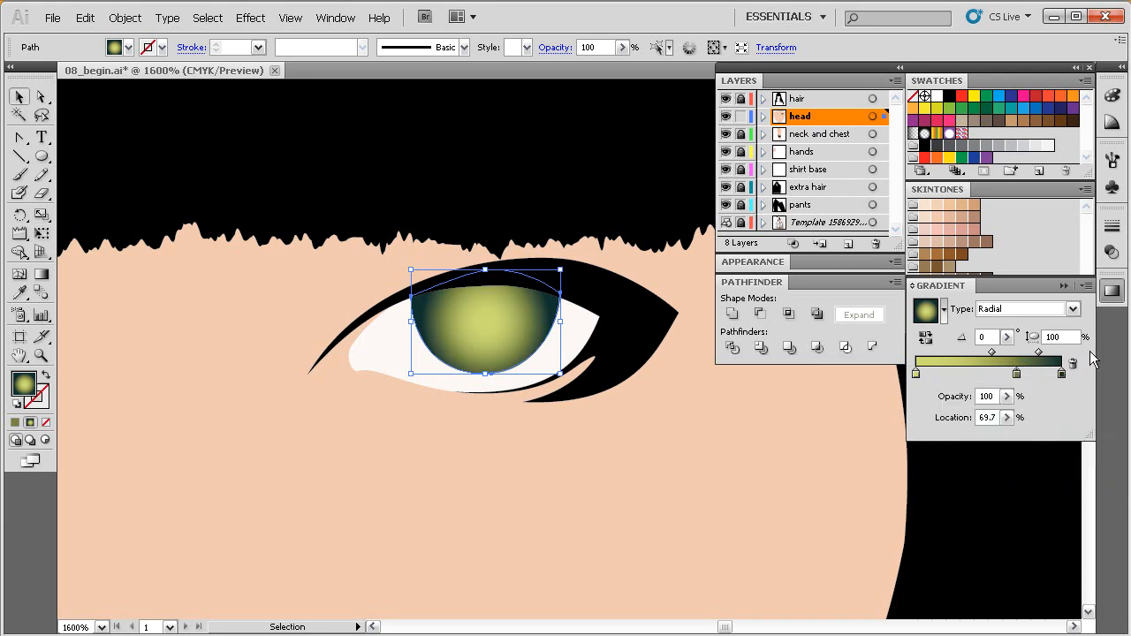
# Slightly raise the HSB brightness of the gradient's dark teal outer stop.
pyautogui.doubleClick(1062, 374)
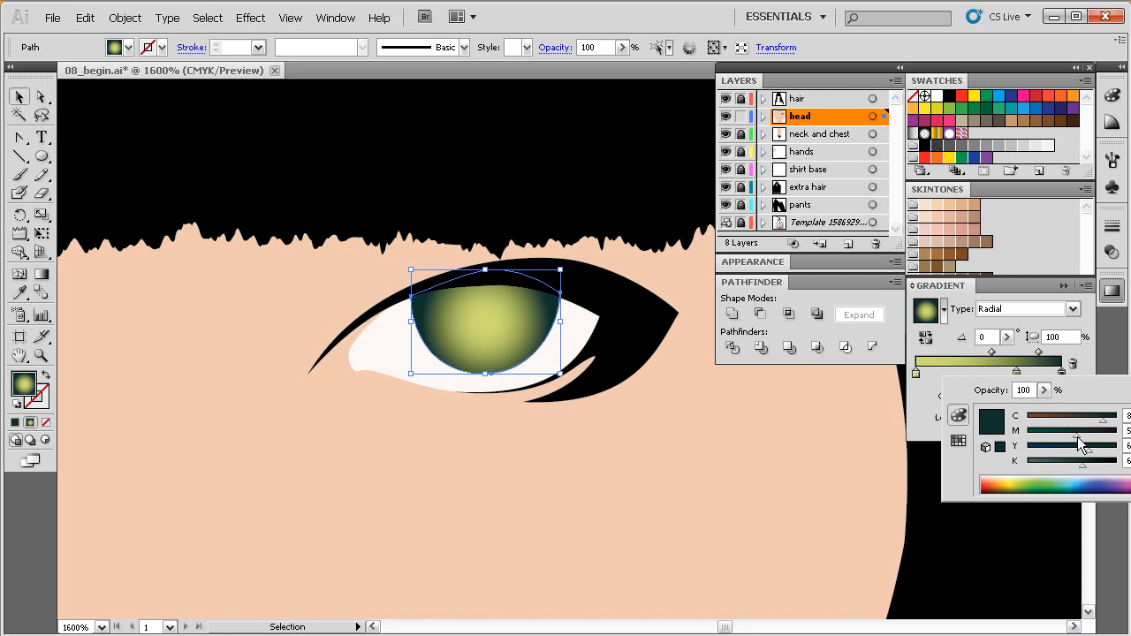
pyautogui.keyDown('shift'); pyautogui.click(1050, 486); pyautogui.keyUp('shift')
pyautogui.keyDown('shift'); pyautogui.click(1050, 487); pyautogui.keyUp('shift')
pyautogui.keyDown('shift'); pyautogui.click(1051, 486); pyautogui.keyUp('shift')
pyautogui.keyDown('shift'); pyautogui.click(1051, 486); pyautogui.keyUp('shift')
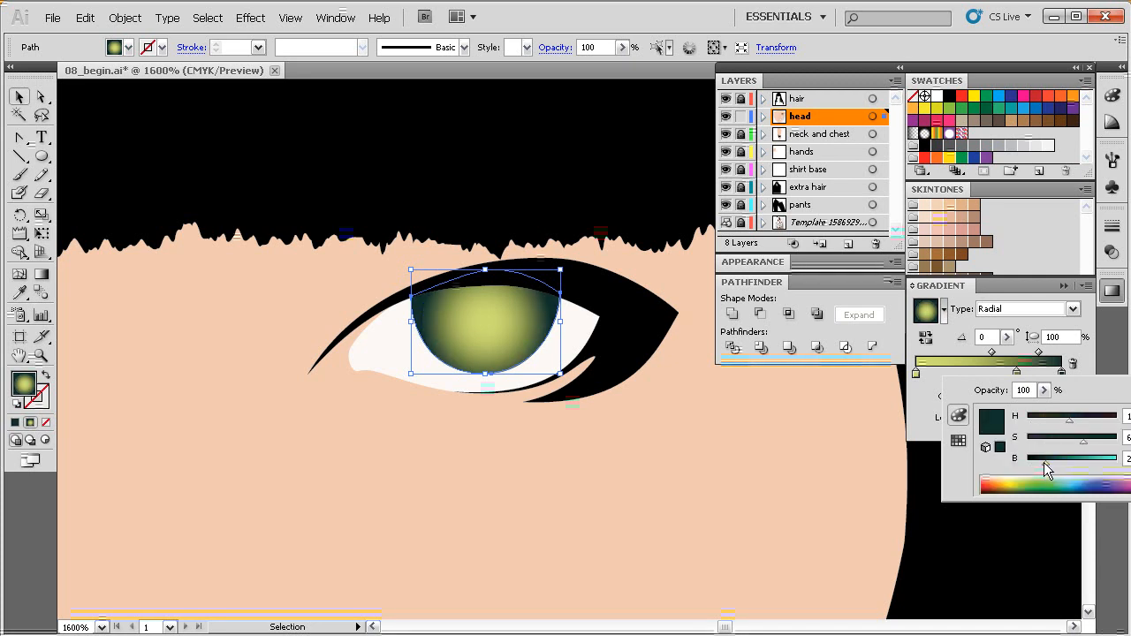
pyautogui.moveTo(1048, 465); pyautogui.dragTo(1051, 465)
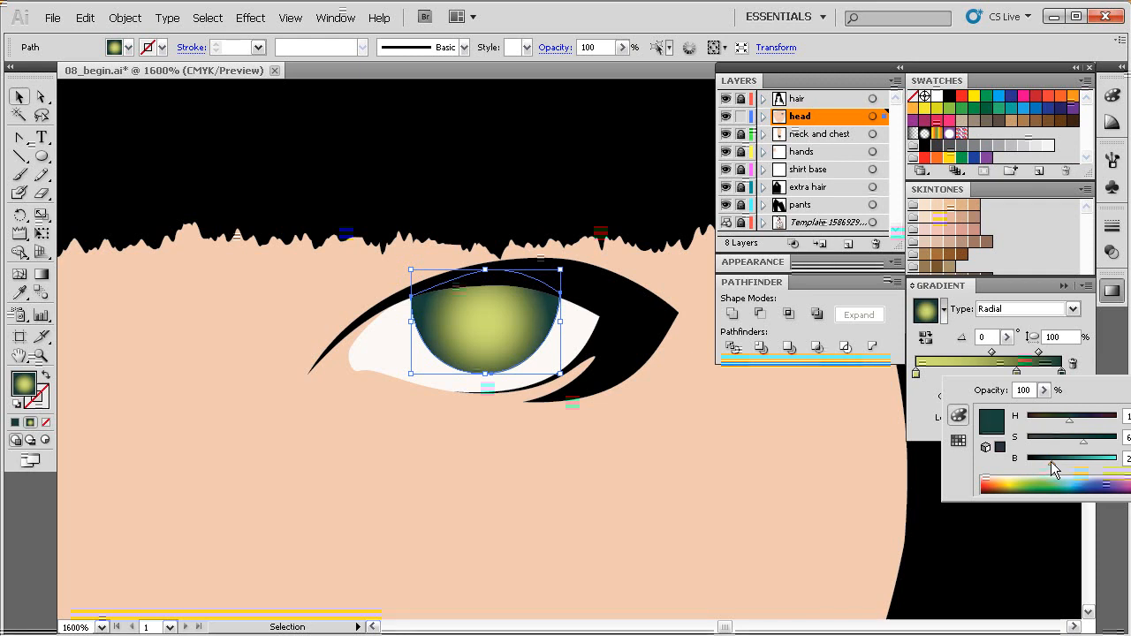
# Shift the center of the iris's radial gradient slightly up and to the left with the Gradient tool.
pyautogui.press('g')
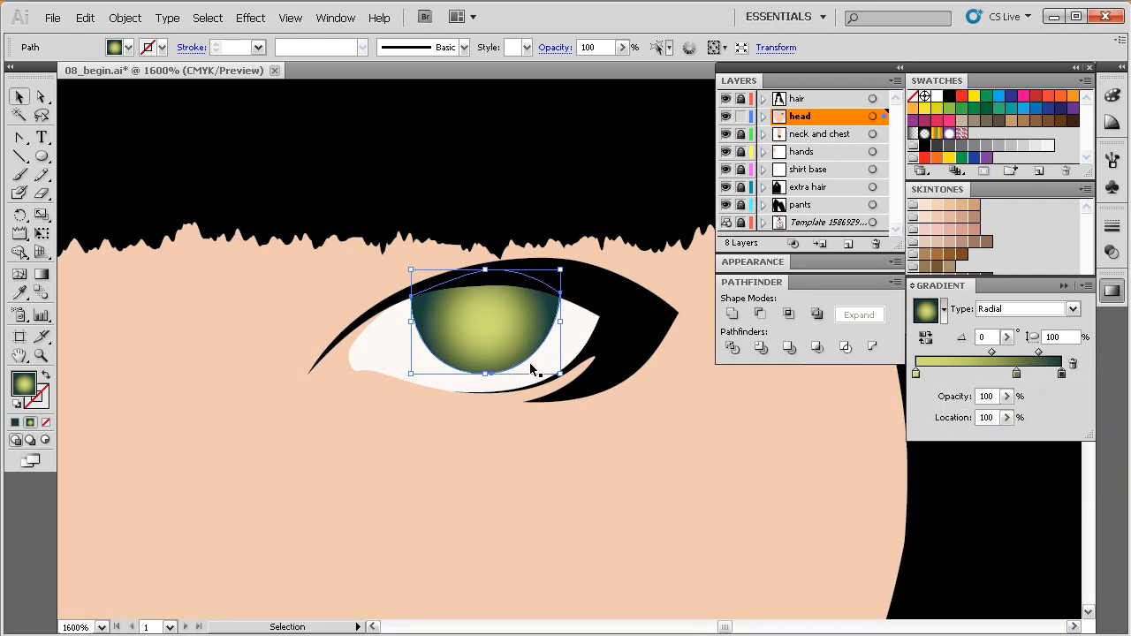
pyautogui.moveTo(493, 325)
pyautogui.moveTo(485, 324); pyautogui.dragTo(478, 315)
pyautogui.moveTo(538, 321)
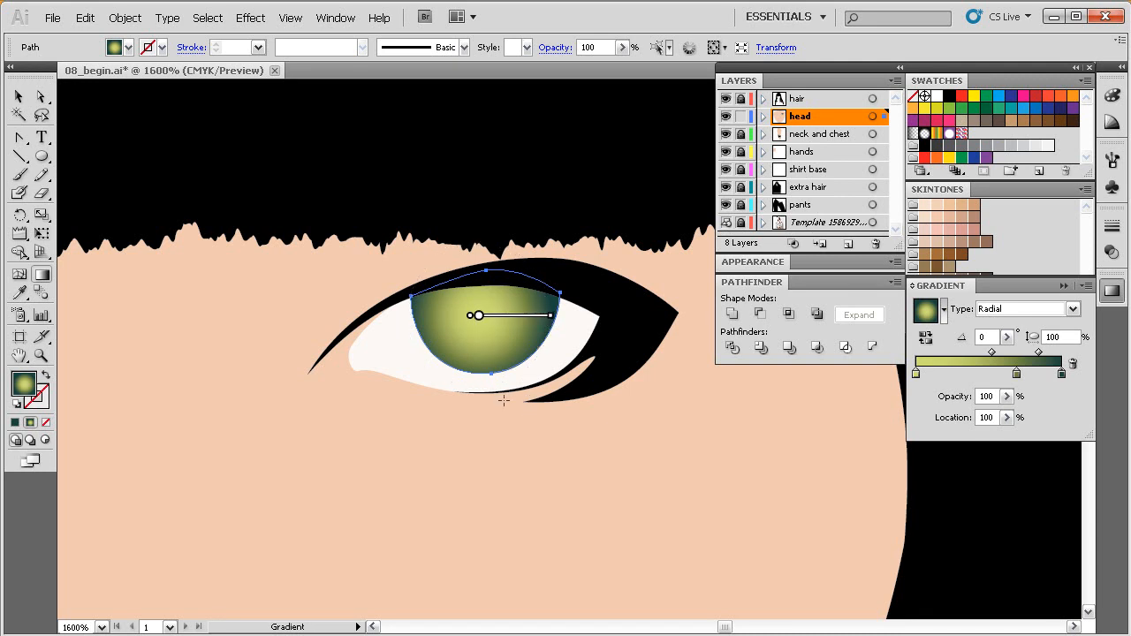
# Draw a small circle for the pupil with the Ellipse tool and position it over the upper center of the iris.
pyautogui.press('l')
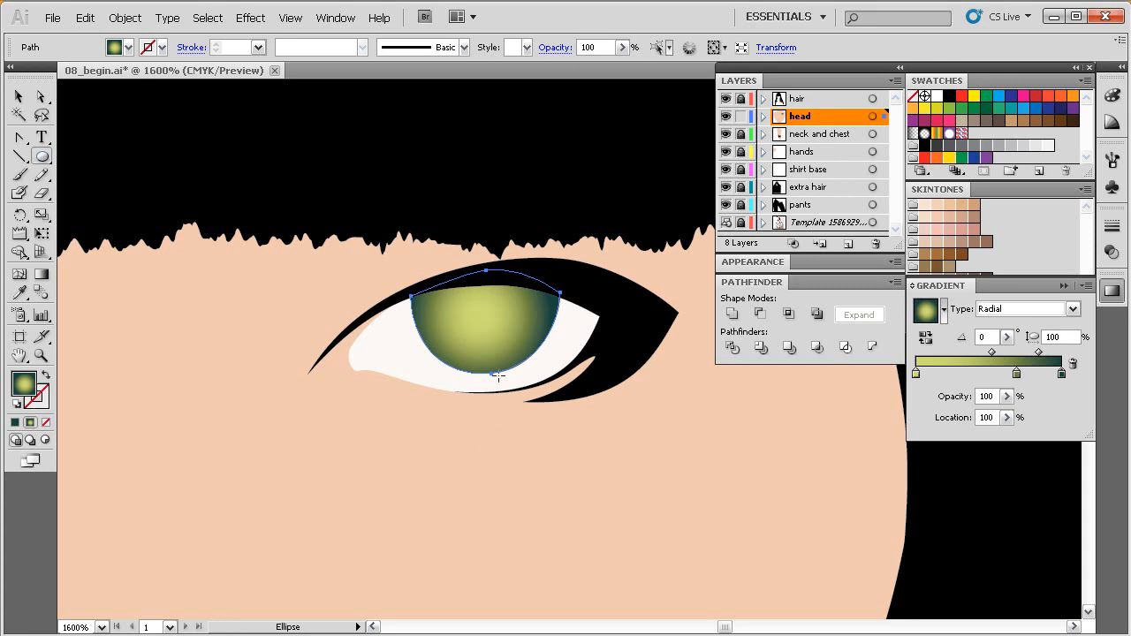
pyautogui.moveTo(474, 302); pyautogui.dragTo(523, 266)
pyautogui.click(20, 95)
pyautogui.moveTo(505, 313); pyautogui.dragTo(507, 321)
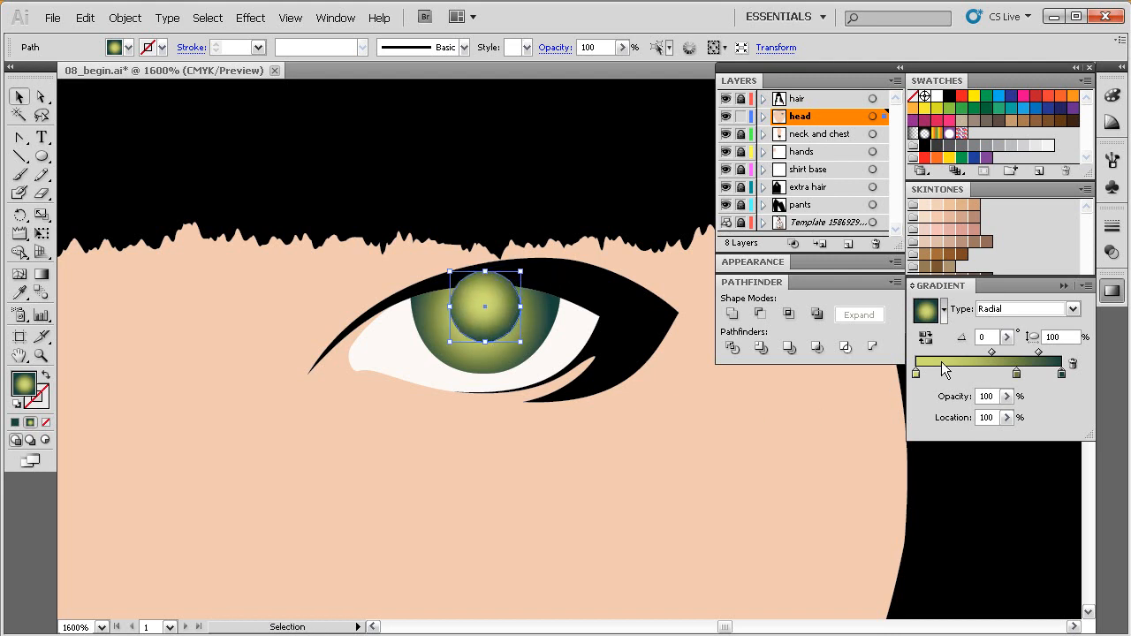
# Reset the pupil circle to the default white fill and remove its stroke.
pyautogui.press('d')
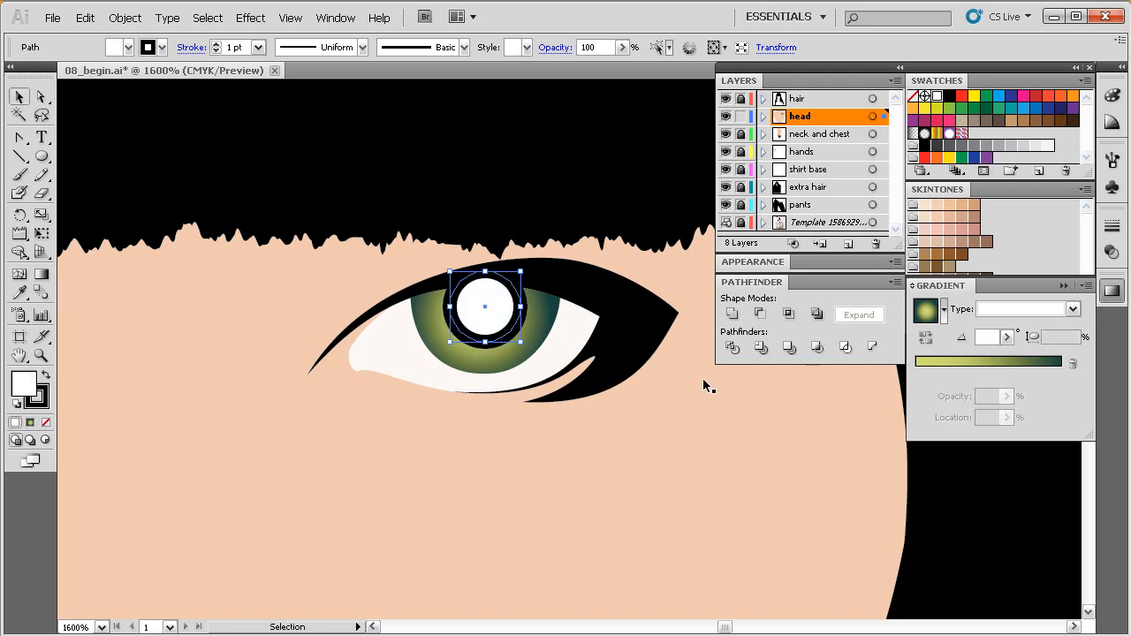
pyautogui.click(37, 398)
pyautogui.click(46, 423)
pyautogui.click(25, 387)
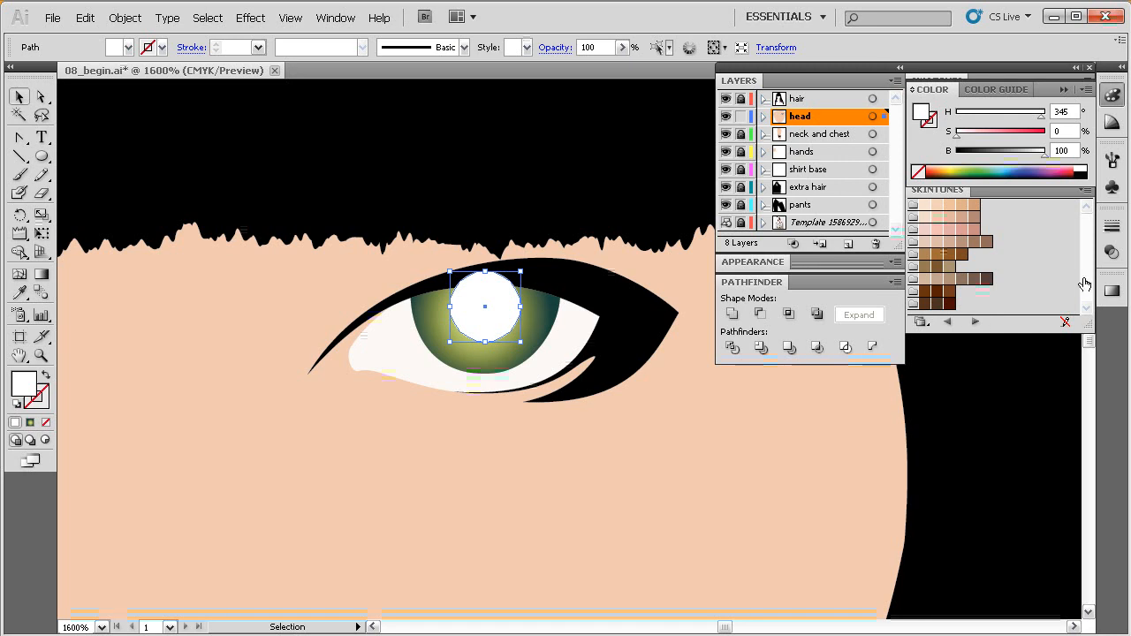
# Fill the pupil circle with the preset gradient that fades from black to transparent and set its type to Radial.
pyautogui.click(1112, 291)
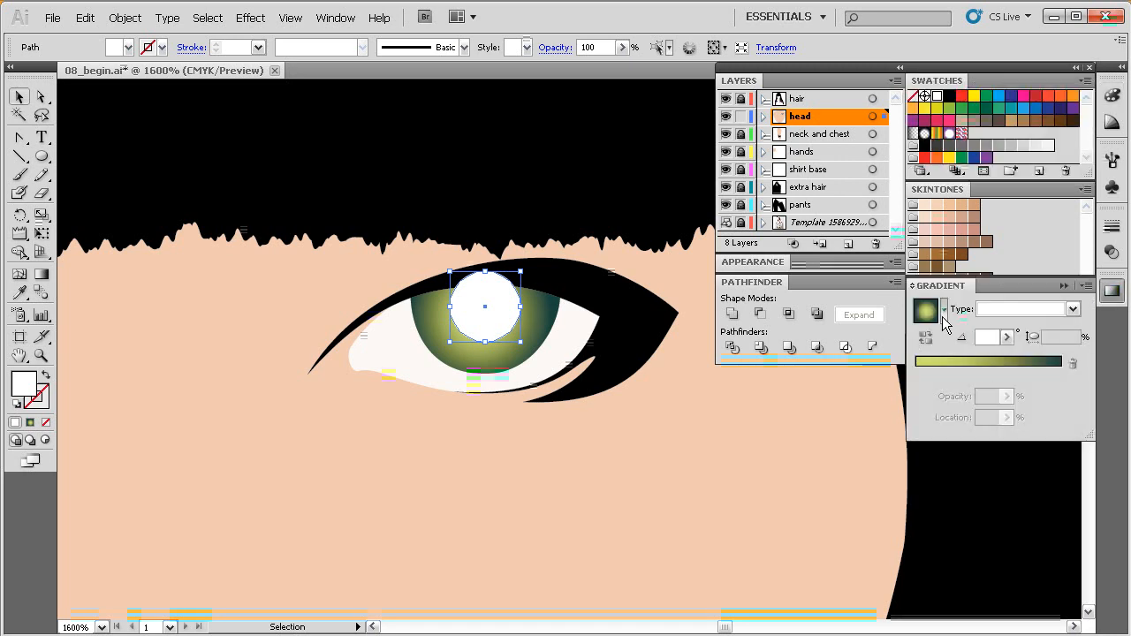
pyautogui.click(945, 311)
pyautogui.click(950, 347)
pyautogui.click(1001, 311)
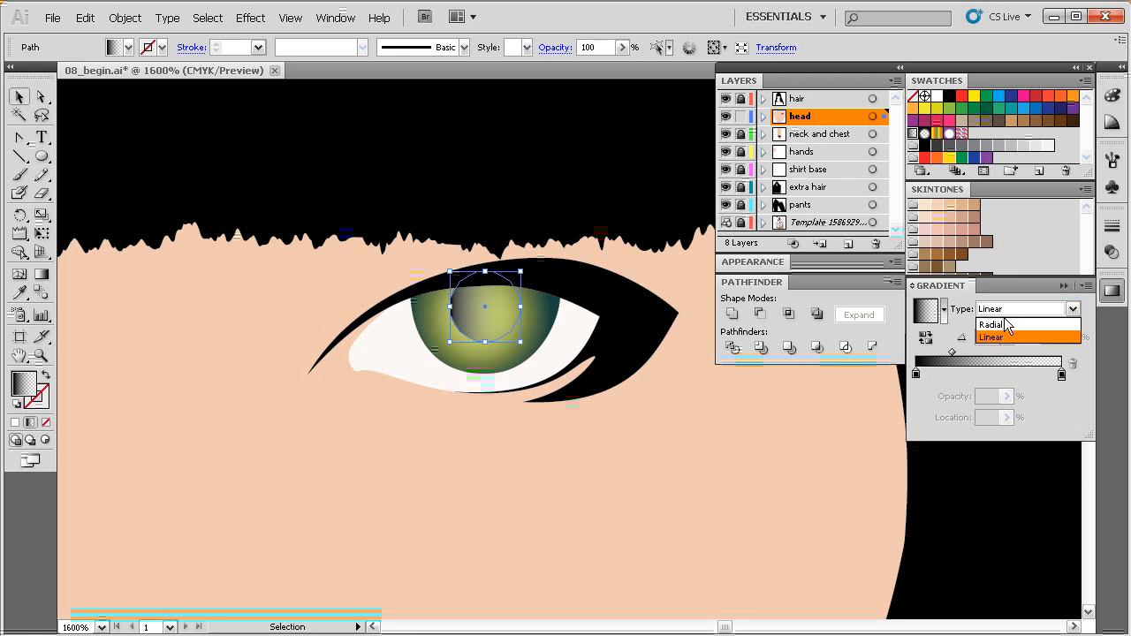
pyautogui.click(1015, 325)
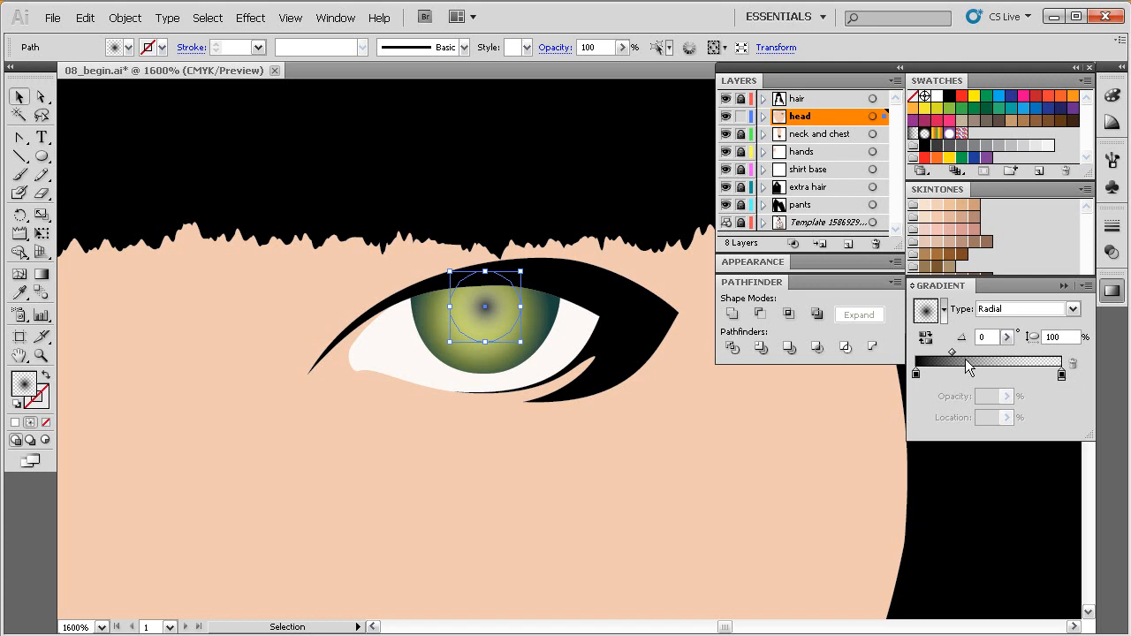
# Move the pupil gradient's midpoint well toward the transparent outer stop to enlarge the dark center.
pyautogui.doubleClick(1063, 375)
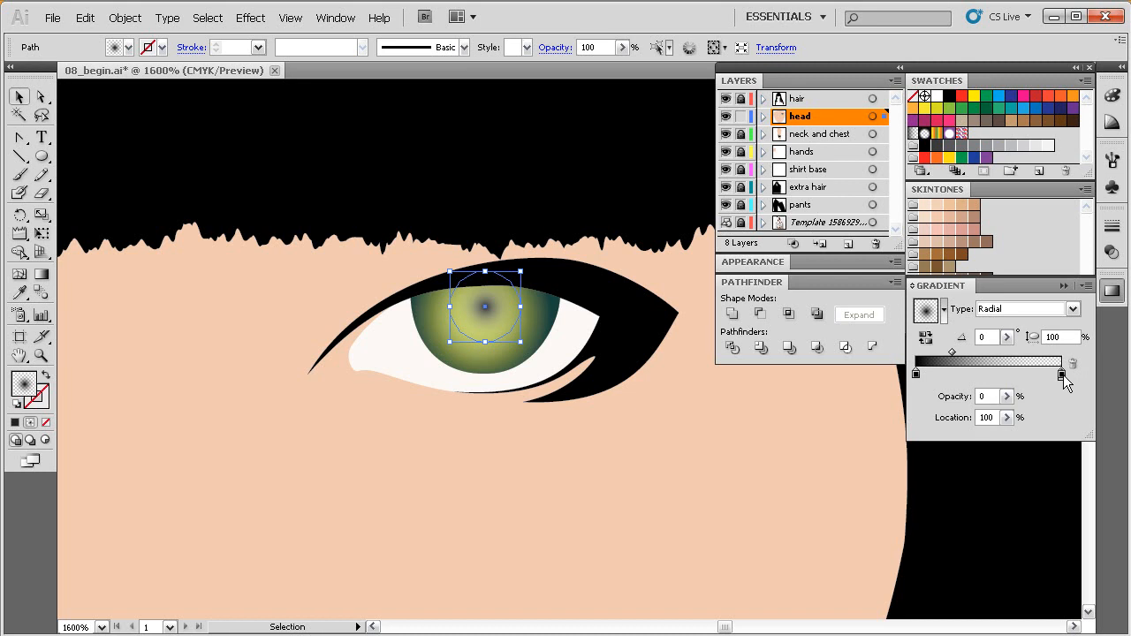
pyautogui.click(1083, 370)
pyautogui.moveTo(953, 352); pyautogui.dragTo(995, 354)
pyautogui.moveTo(1011, 354); pyautogui.dragTo(1026, 354)
# Recolor the pupil gradient's 0% opacity outer stop to a dark green using HSB values, and deselect the pupil.
pyautogui.click(1063, 374)
pyautogui.doubleClick(1062, 375)
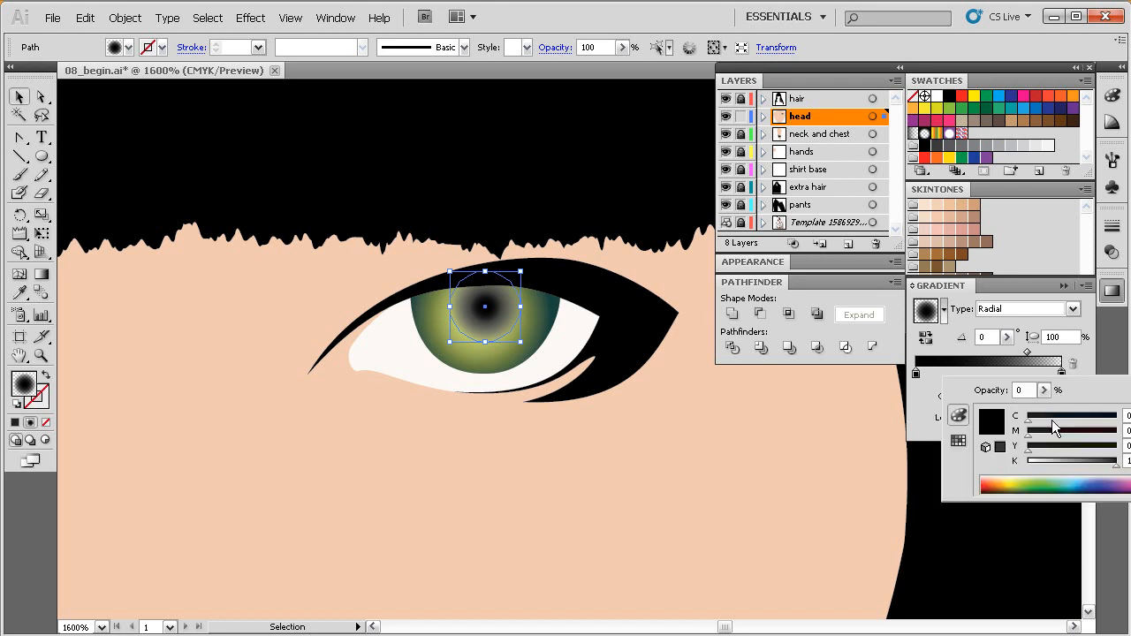
pyautogui.keyDown('shift'); pyautogui.click(1034, 482); pyautogui.keyUp('shift')
pyautogui.keyDown('shift'); pyautogui.click(1034, 483); pyautogui.keyUp('shift')
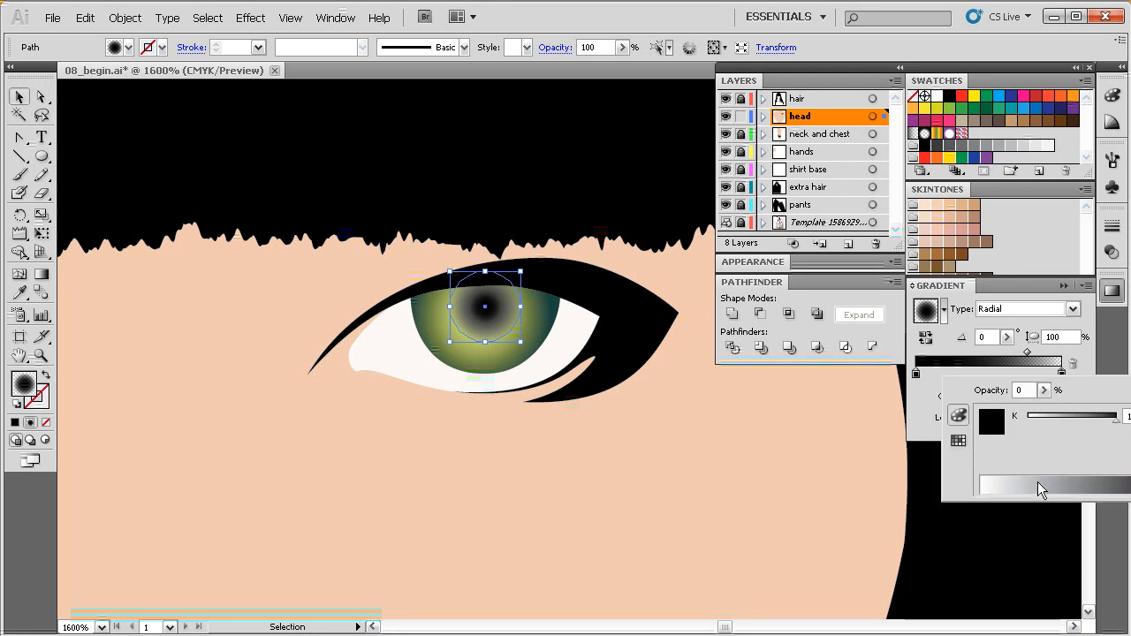
pyautogui.keyDown('shift'); pyautogui.click(1035, 485); pyautogui.keyUp('shift')
pyautogui.keyDown('shift'); pyautogui.click(1035, 484); pyautogui.keyUp('shift')
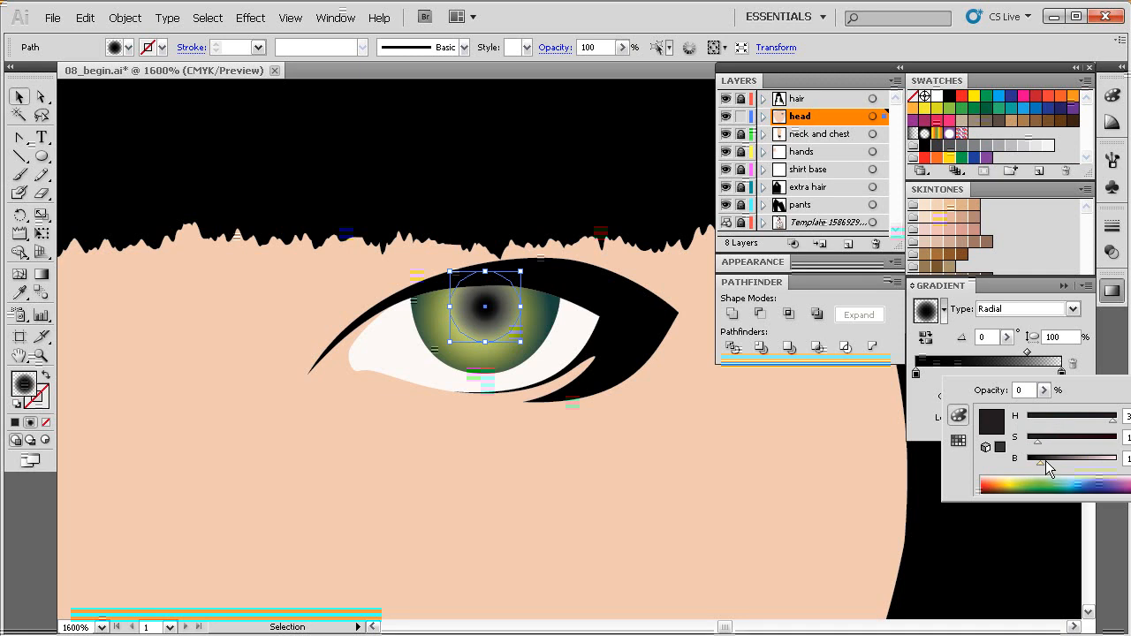
pyautogui.moveTo(1042, 462); pyautogui.dragTo(1050, 464)
pyautogui.moveTo(1109, 424); pyautogui.dragTo(1081, 447)
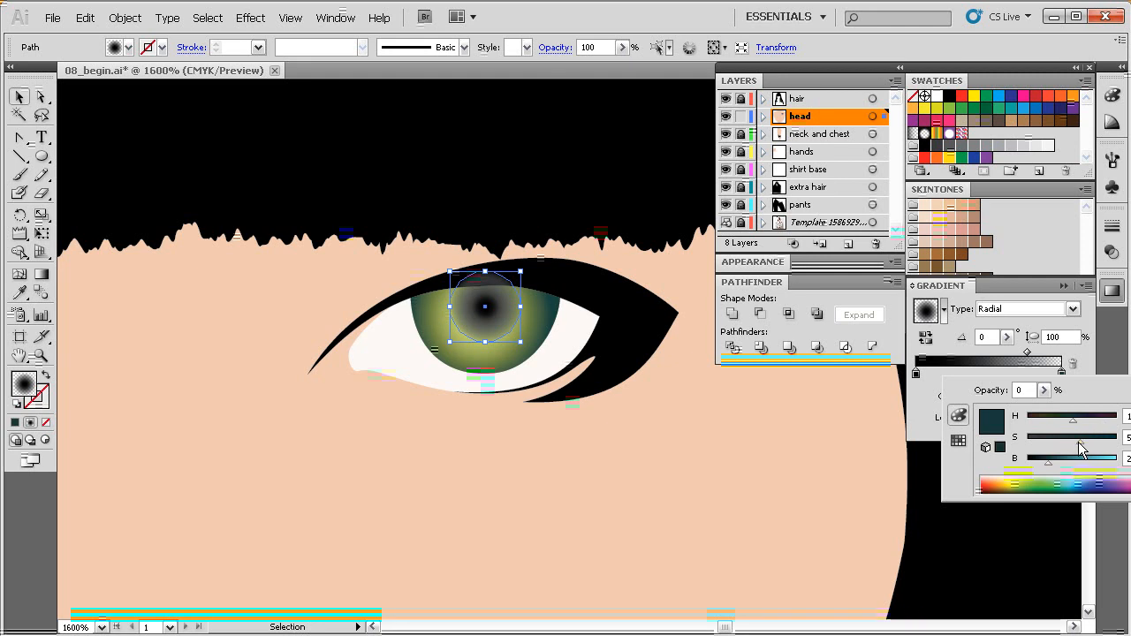
pyautogui.moveTo(1073, 422); pyautogui.dragTo(1067, 422)
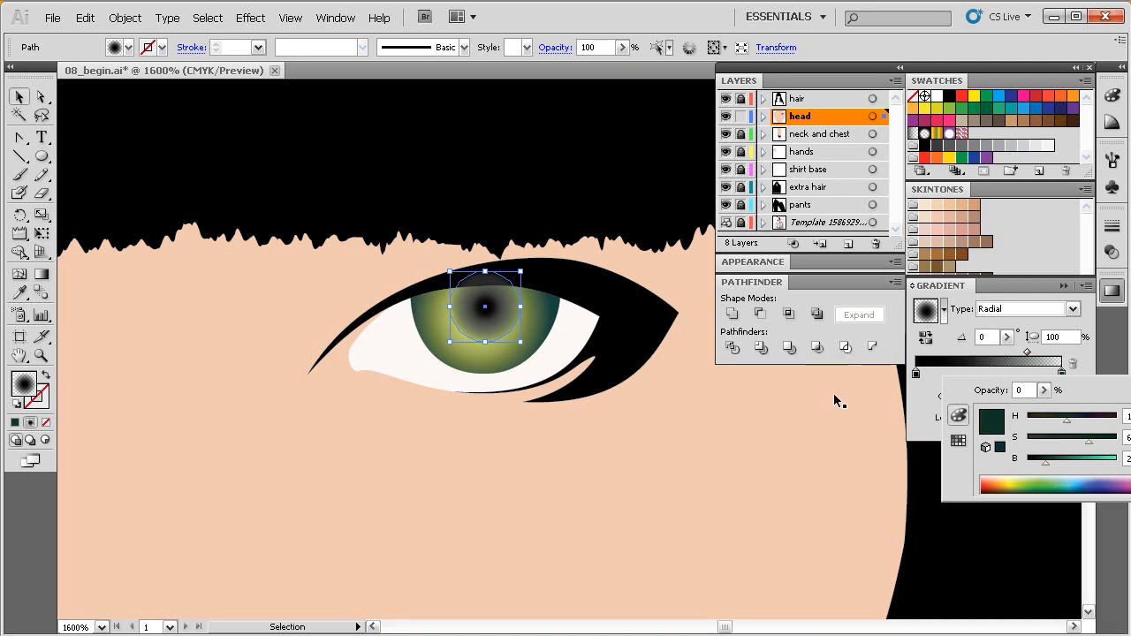
pyautogui.click(513, 407)
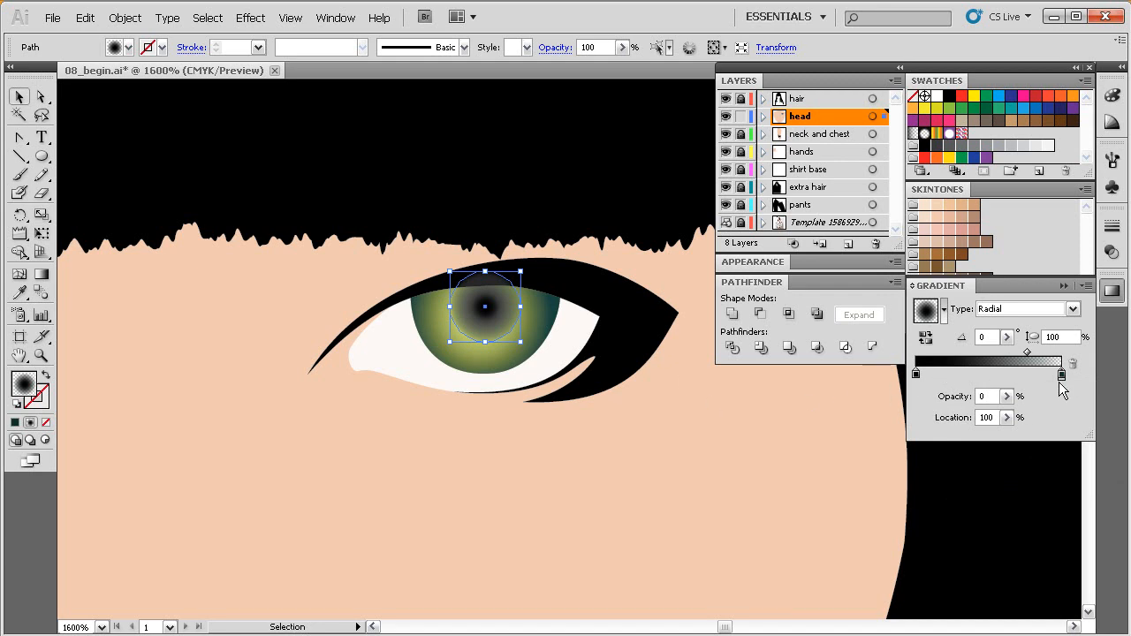
pyautogui.click(602, 421)
# Set the pupil circle's blending mode to Multiply so it blends into the iris and eyelid, and deselect it.
pyautogui.moveTo(613, 232); pyautogui.dragTo(484, 339)
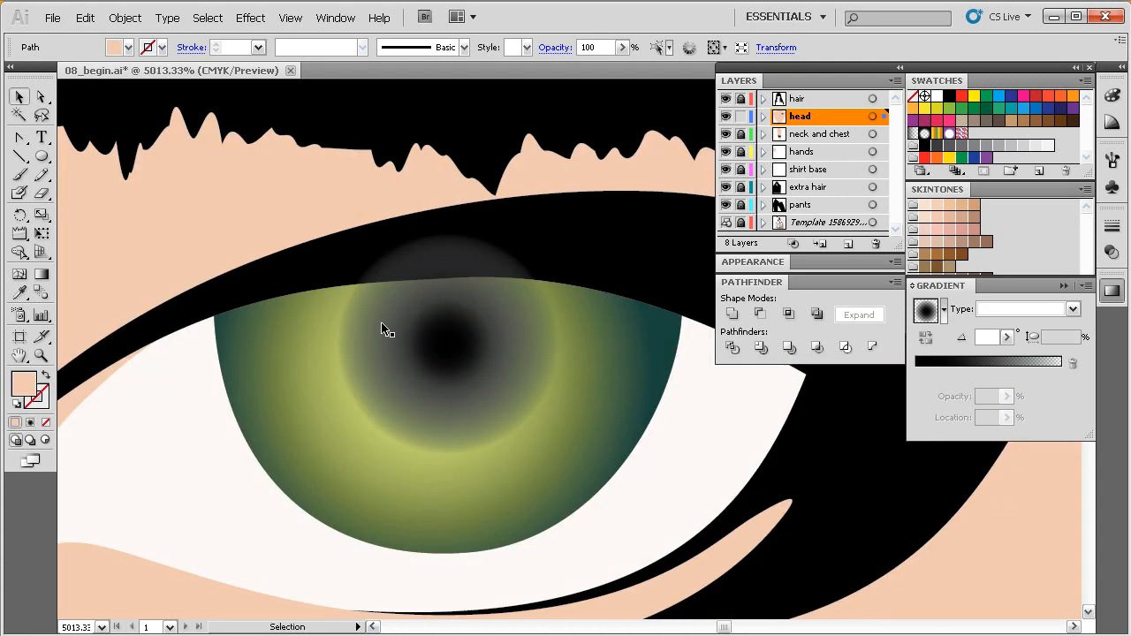
pyautogui.keyDown('ctrl'); pyautogui.keyDown('alt'); pyautogui.click(521, 412); pyautogui.keyUp('alt'); pyautogui.keyUp('ctrl')
pyautogui.keyDown('ctrl'); pyautogui.keyDown('alt'); pyautogui.click(528, 412); pyautogui.keyUp('alt'); pyautogui.keyUp('ctrl')
pyautogui.keyDown('ctrl'); pyautogui.keyDown('alt'); pyautogui.click(528, 412); pyautogui.keyUp('alt'); pyautogui.keyUp('ctrl')
pyautogui.keyDown('ctrl'); pyautogui.keyDown('alt'); pyautogui.click(528, 411); pyautogui.keyUp('alt'); pyautogui.keyUp('ctrl')
pyautogui.moveTo(610, 336); pyautogui.dragTo(540, 428)
pyautogui.click(548, 345)
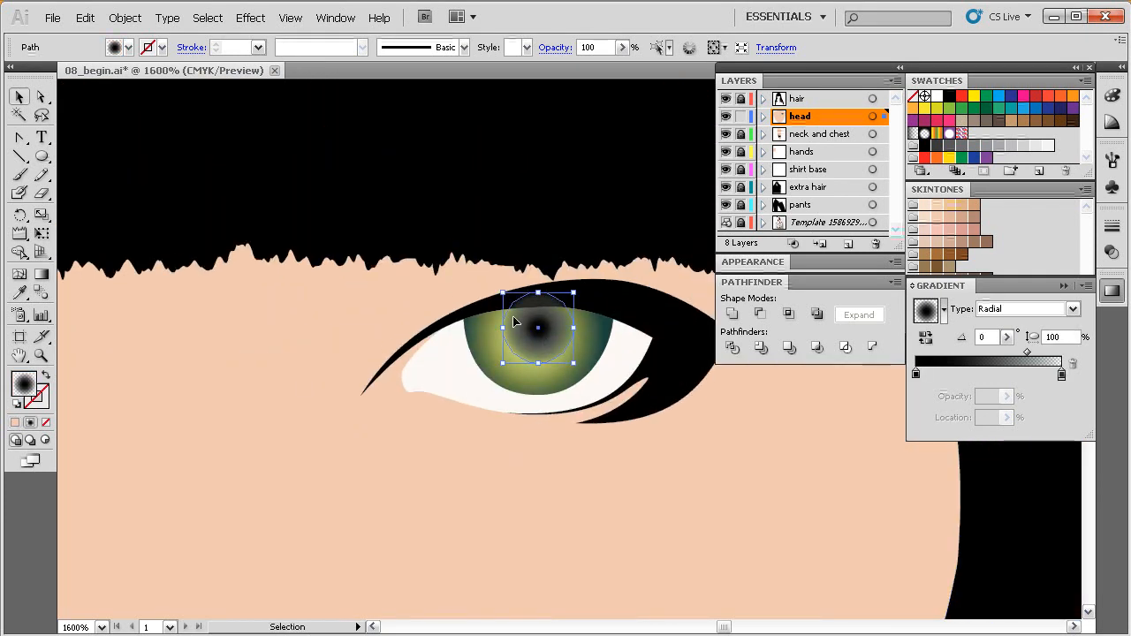
pyautogui.click(556, 48)
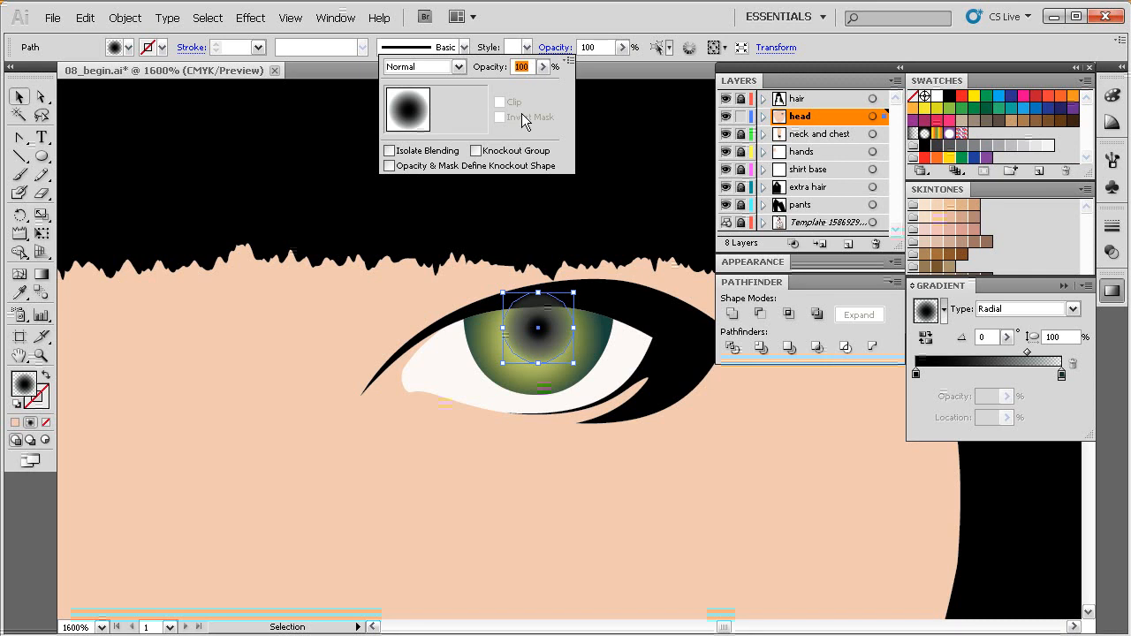
pyautogui.click(437, 68)
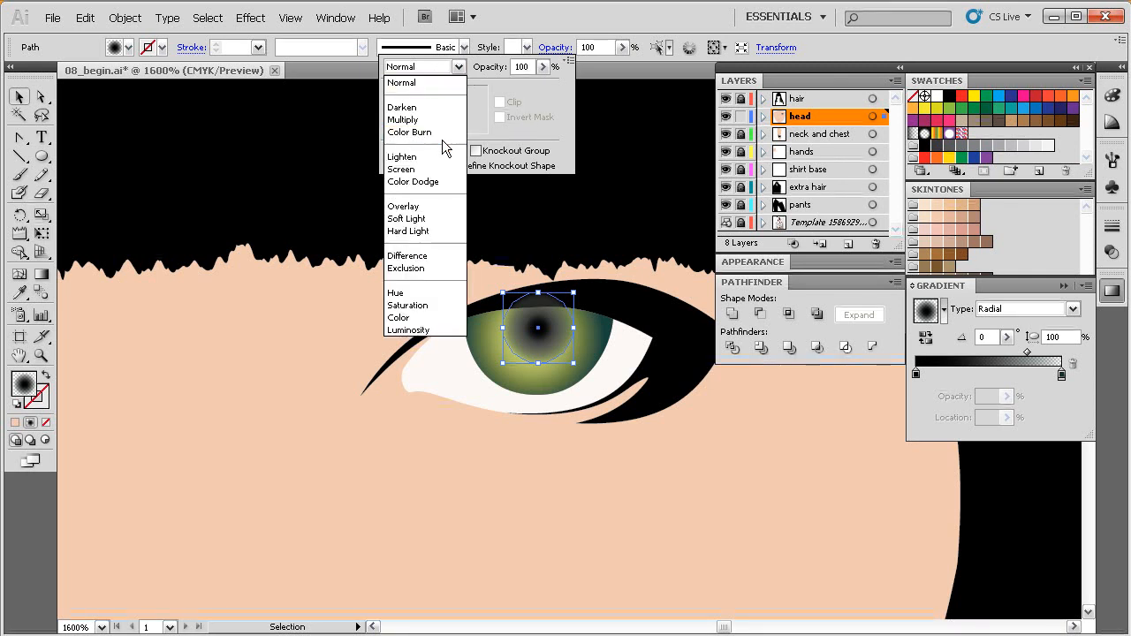
pyautogui.click(420, 121)
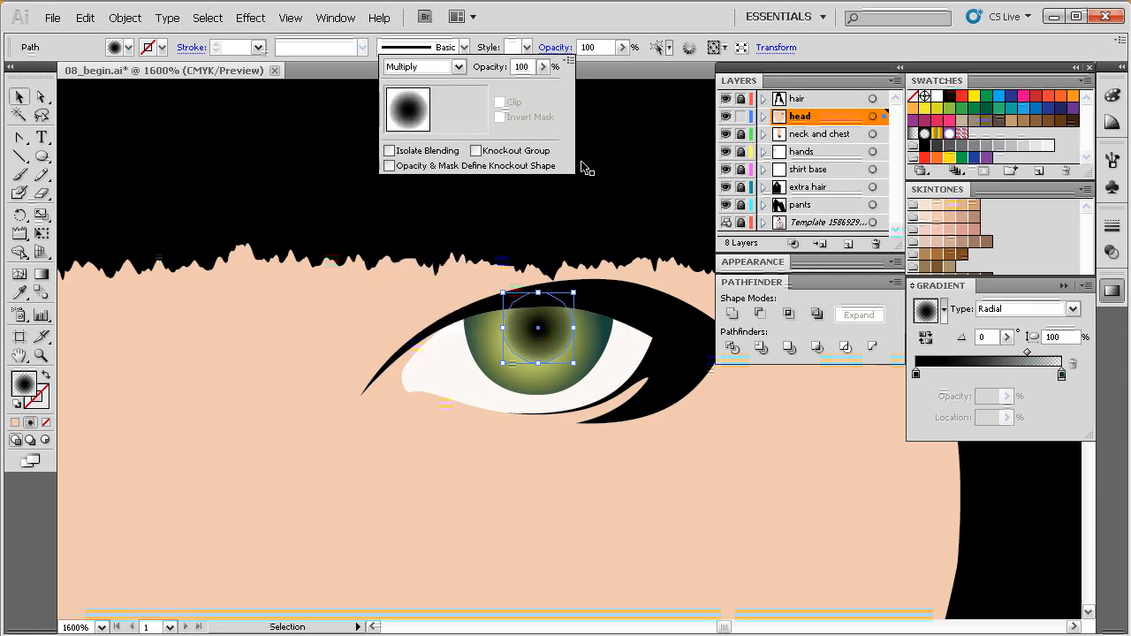
pyautogui.click(574, 429)
pyautogui.click(569, 438)
# Scale the pupil circle up slightly in proportion and nudge it a little higher on the iris.
pyautogui.moveTo(584, 418); pyautogui.dragTo(572, 418)
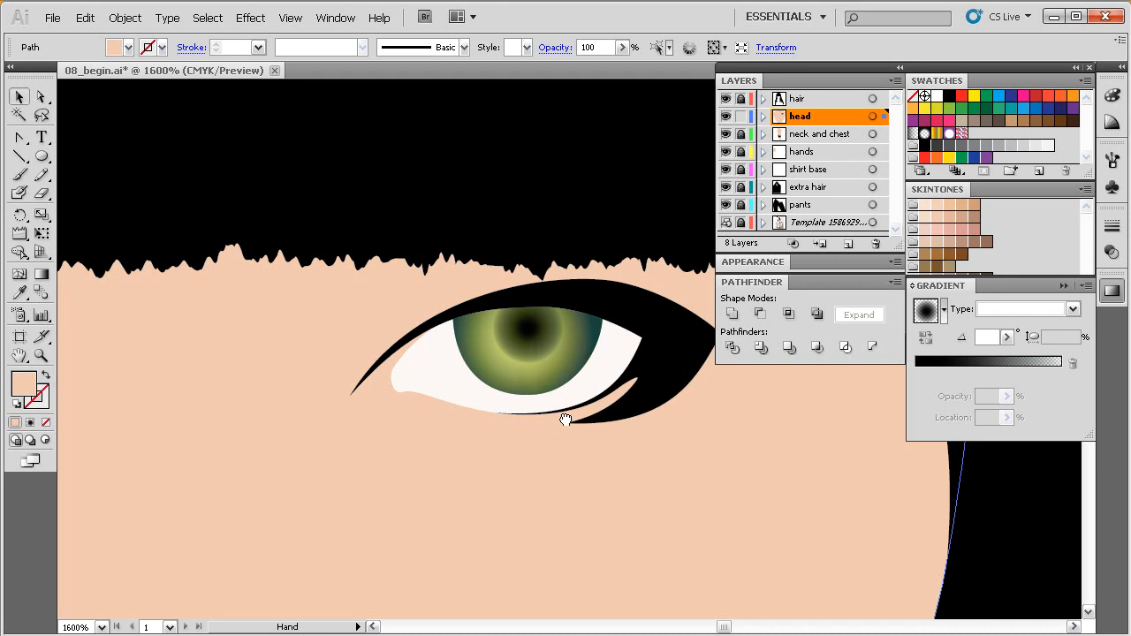
pyautogui.keyDown('ctrl'); pyautogui.keyDown('alt'); pyautogui.click(572, 418); pyautogui.keyUp('alt'); pyautogui.keyUp('ctrl')
pyautogui.keyDown('ctrl'); pyautogui.keyDown('alt'); pyautogui.click(577, 417); pyautogui.keyUp('alt'); pyautogui.keyUp('ctrl')
pyautogui.keyDown('ctrl'); pyautogui.keyDown('alt'); pyautogui.click(577, 417); pyautogui.keyUp('alt'); pyautogui.keyUp('ctrl')
pyautogui.moveTo(647, 221); pyautogui.dragTo(472, 414)
pyautogui.click(511, 333)
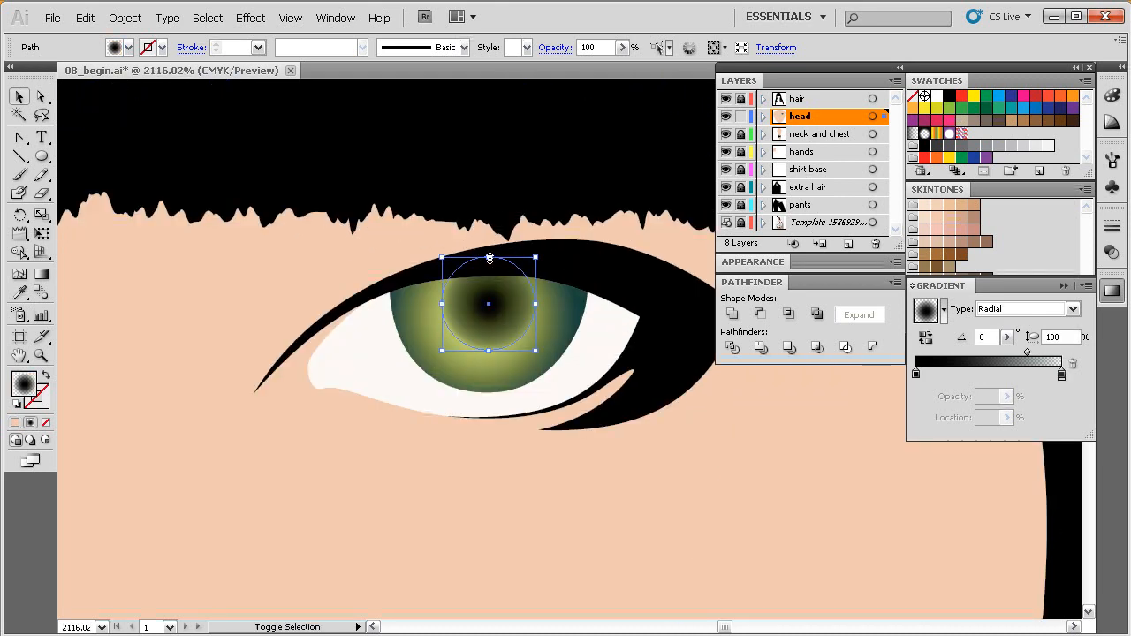
pyautogui.moveTo(490, 250); pyautogui.dragTo(489, 248)
pyautogui.moveTo(510, 327); pyautogui.dragTo(508, 321)
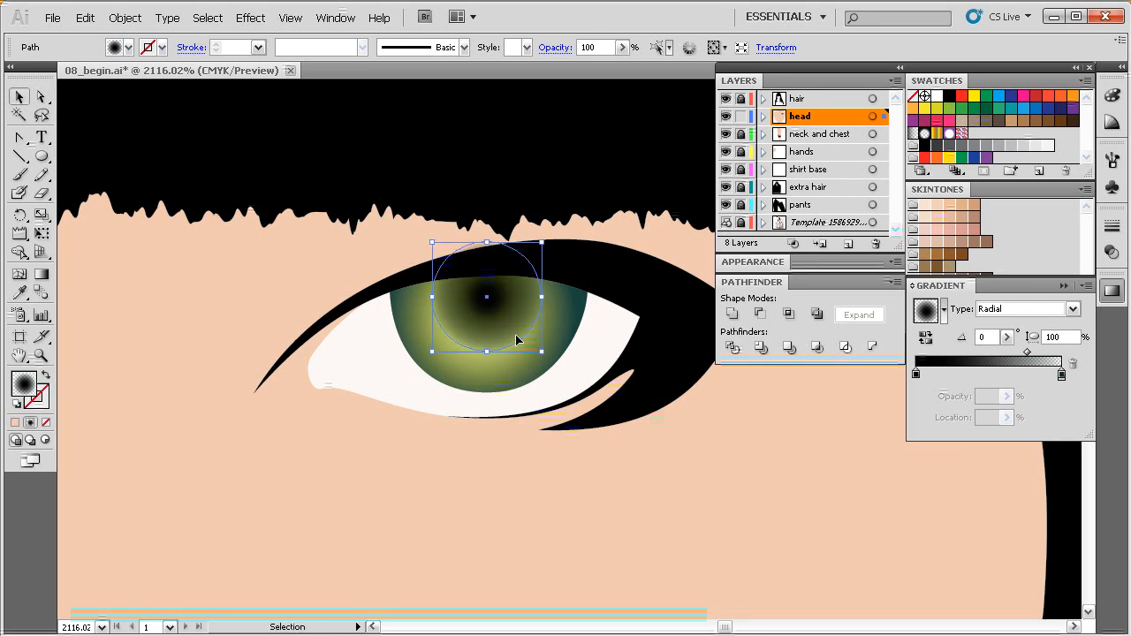
pyautogui.moveTo(541, 353); pyautogui.dragTo(537, 350)
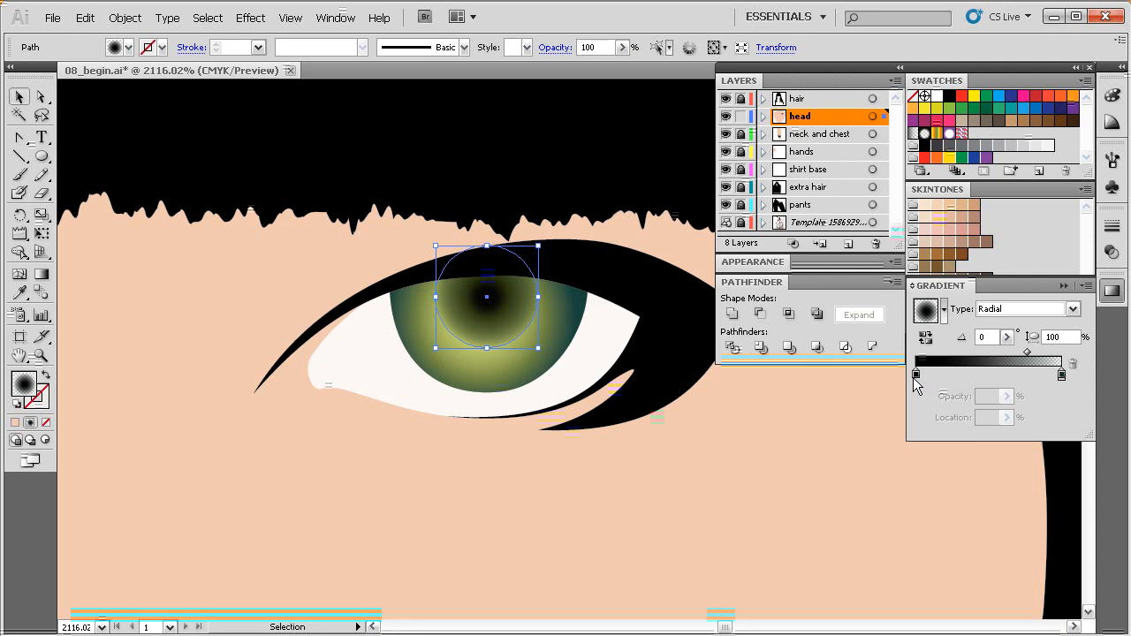
# Move the pupil gradient's black stop to about the middle of the ramp and set the midpoint location to 70%.
pyautogui.moveTo(1027, 352)
pyautogui.mouseDown()
pyautogui.moveTo(1042, 360)
pyautogui.moveTo(1031, 354)
pyautogui.mouseUp()
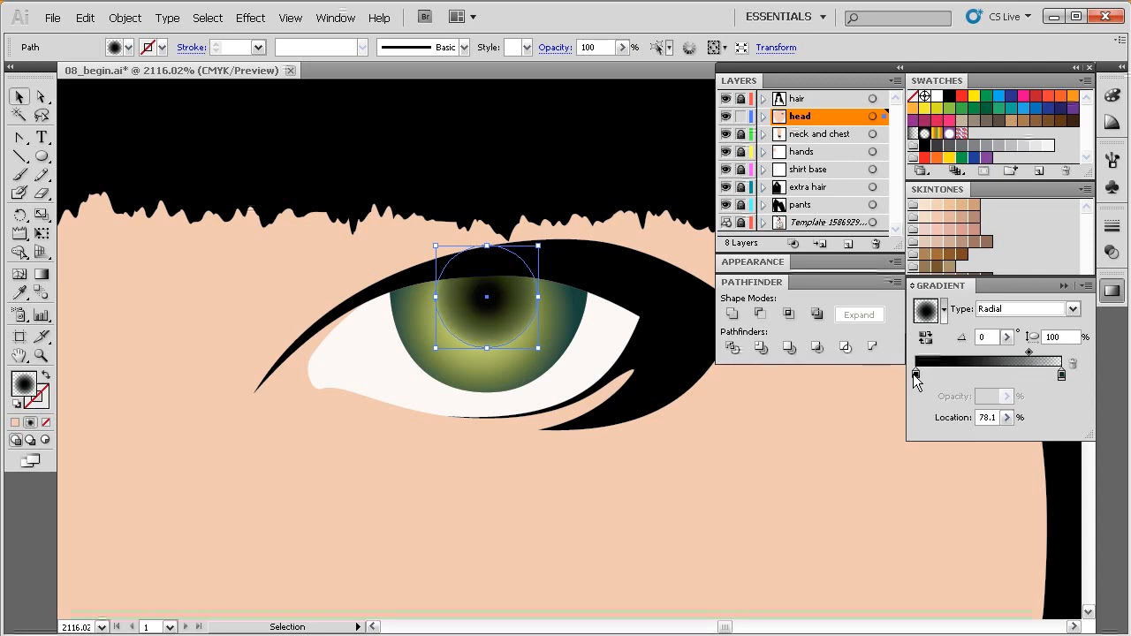
pyautogui.moveTo(915, 374); pyautogui.dragTo(928, 379)
pyautogui.moveTo(1031, 354); pyautogui.dragTo(1023, 353)
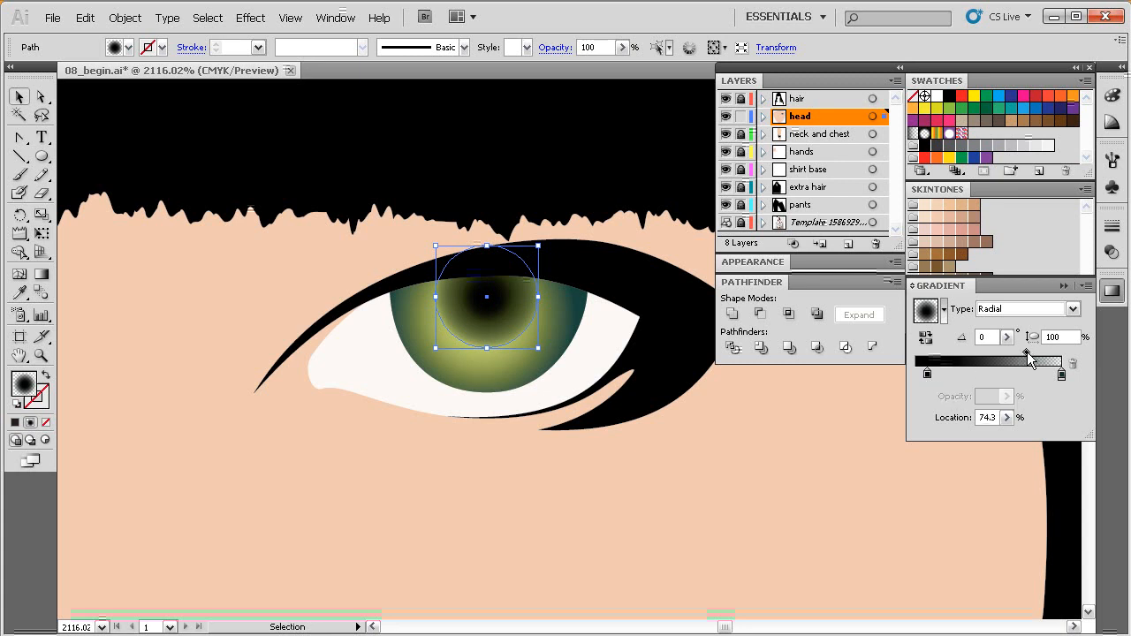
pyautogui.moveTo(928, 374); pyautogui.dragTo(932, 375)
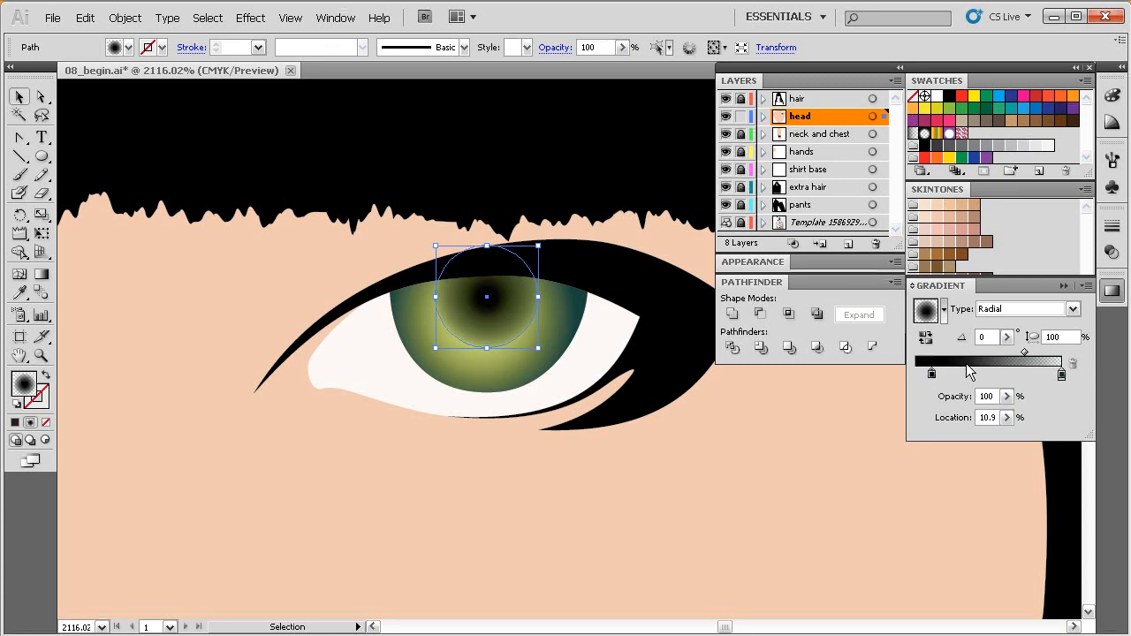
pyautogui.moveTo(1024, 355); pyautogui.dragTo(1017, 353)
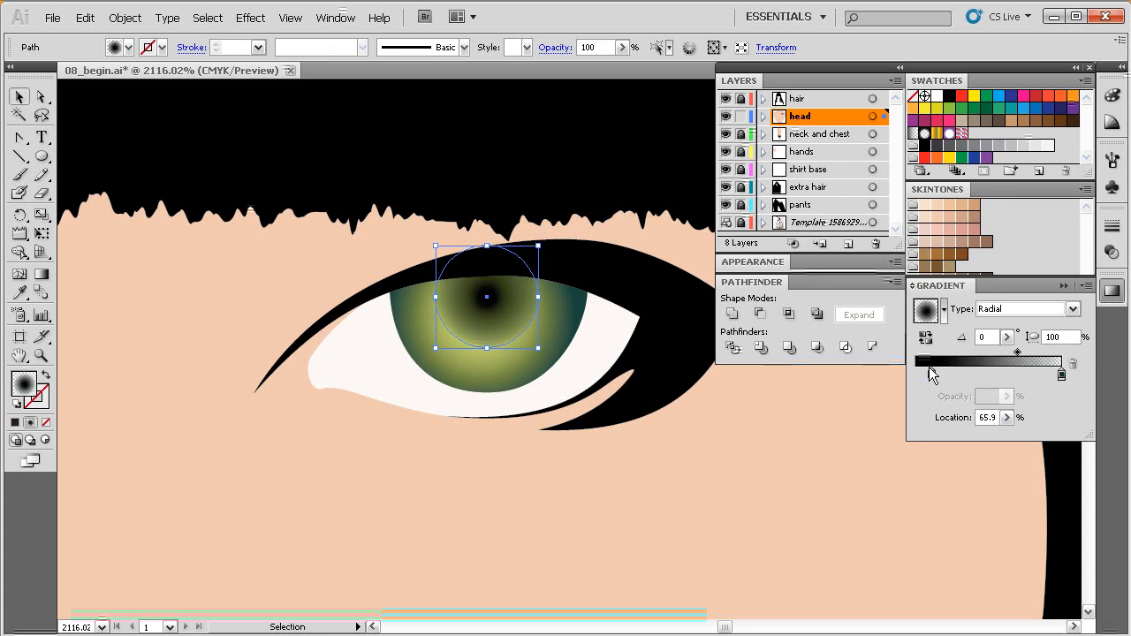
pyautogui.moveTo(934, 373); pyautogui.dragTo(992, 375)
pyautogui.click(1037, 356)
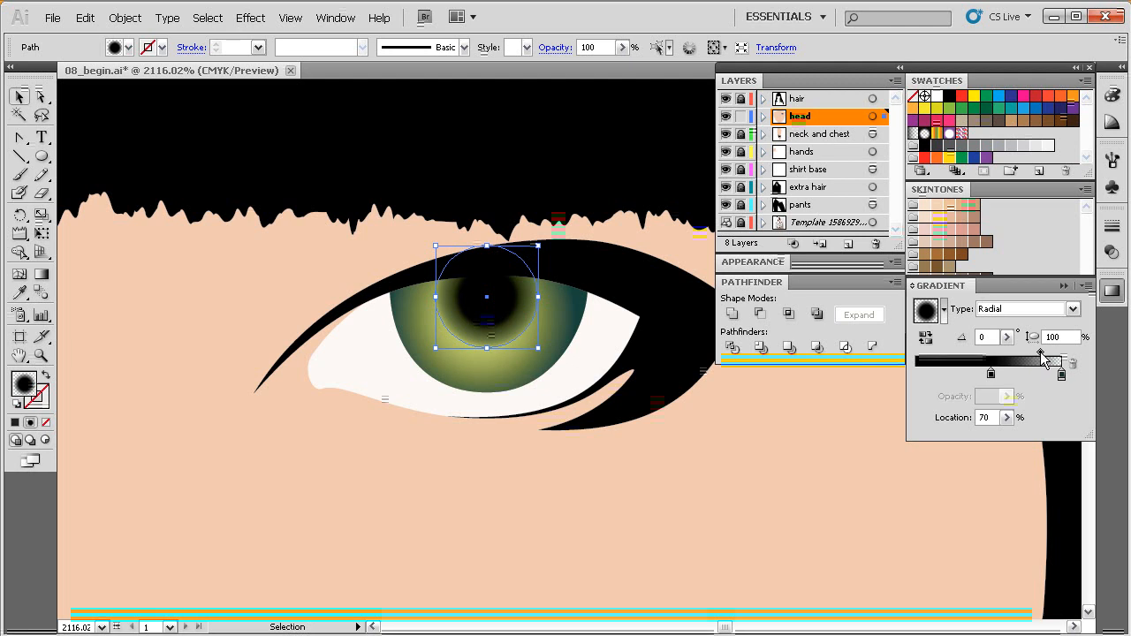
pyautogui.click(702, 425)
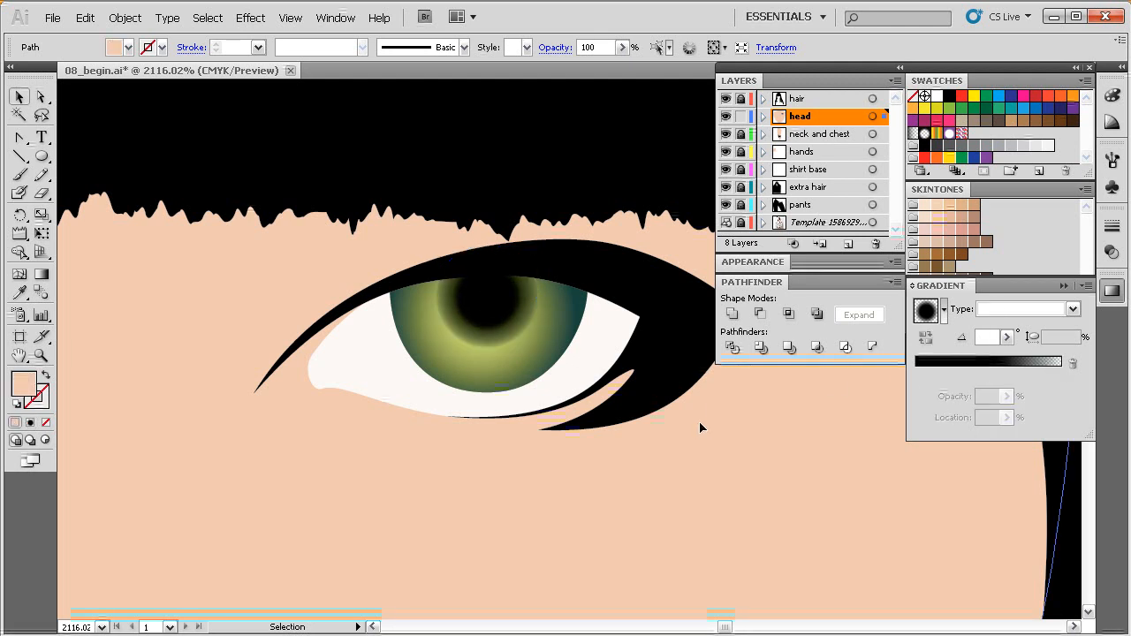
# Apply a radial gradient to the white of the eye and move its black inner stop to location 0%.
pyautogui.moveTo(585, 433); pyautogui.dragTo(573, 432)
pyautogui.keyDown('ctrl'); pyautogui.keyDown('alt'); pyautogui.click(517, 425); pyautogui.keyUp('alt'); pyautogui.keyUp('ctrl')
pyautogui.moveTo(507, 452); pyautogui.dragTo(512, 423)
pyautogui.click(460, 341)
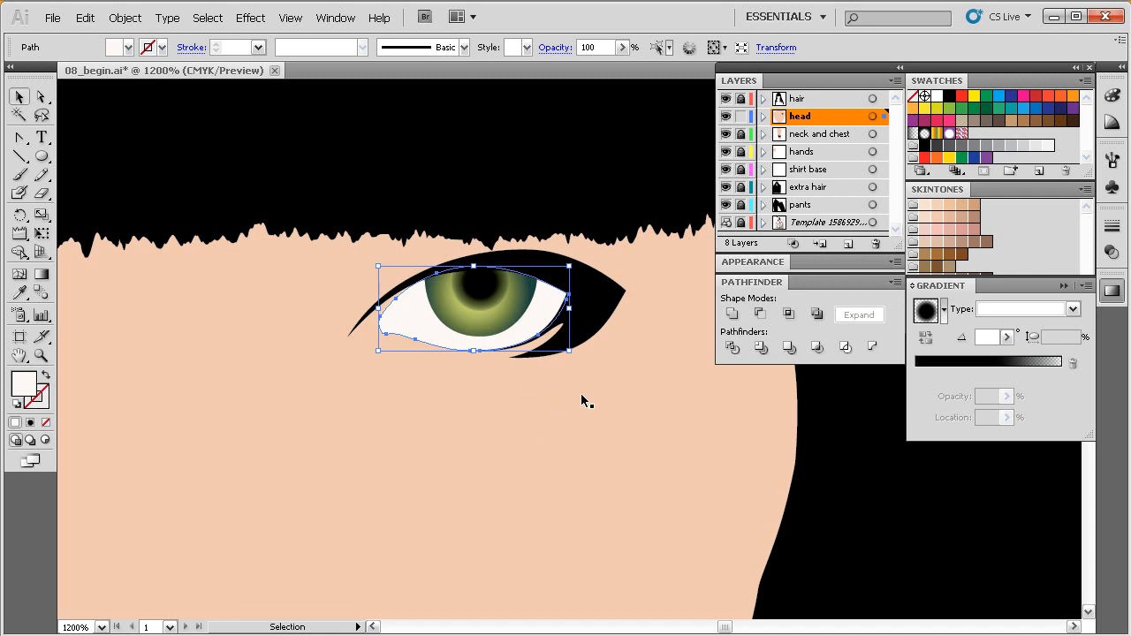
pyautogui.click(999, 309)
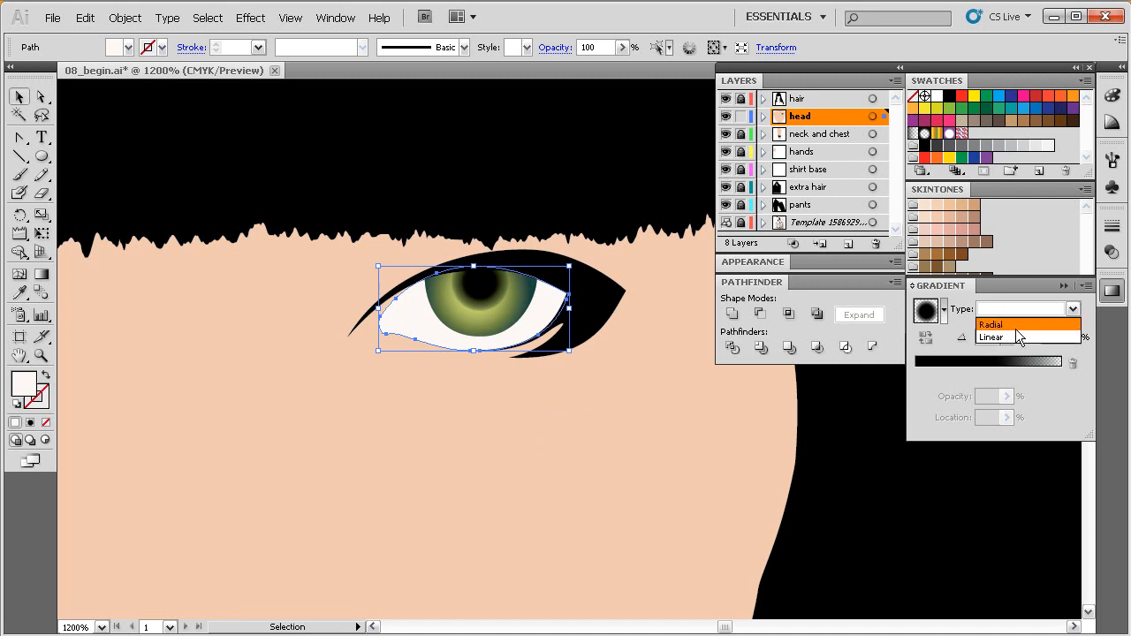
pyautogui.click(1013, 326)
pyautogui.moveTo(990, 375); pyautogui.dragTo(916, 374)
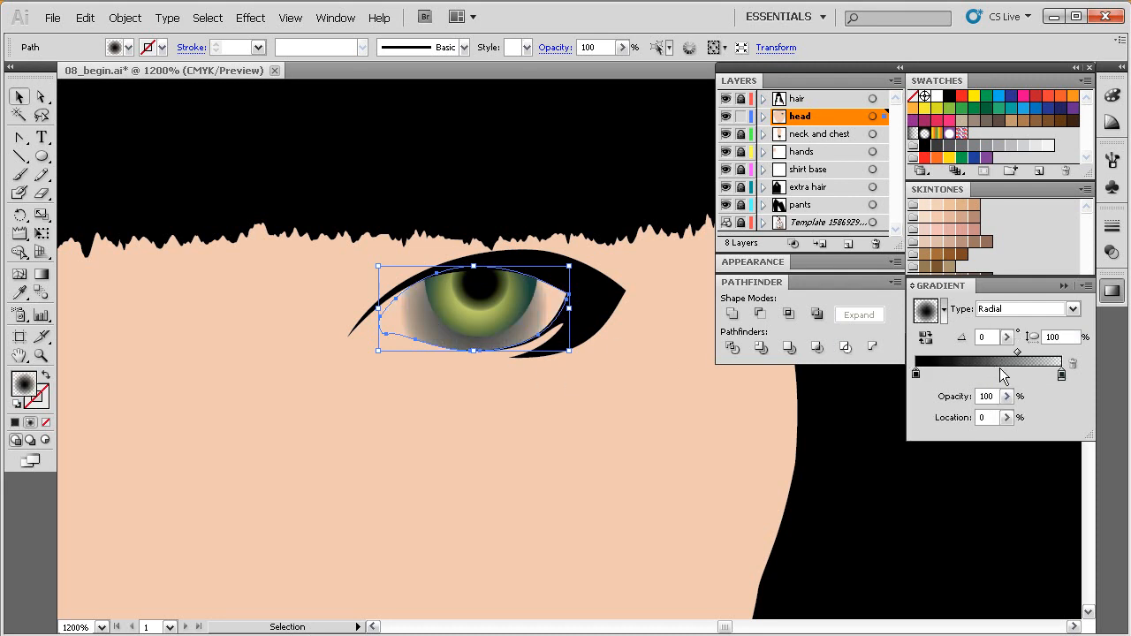
# Raise the opacity of the eye-white gradient's outer dark green stop to 100%.
pyautogui.click(1062, 374)
pyautogui.click(1006, 398)
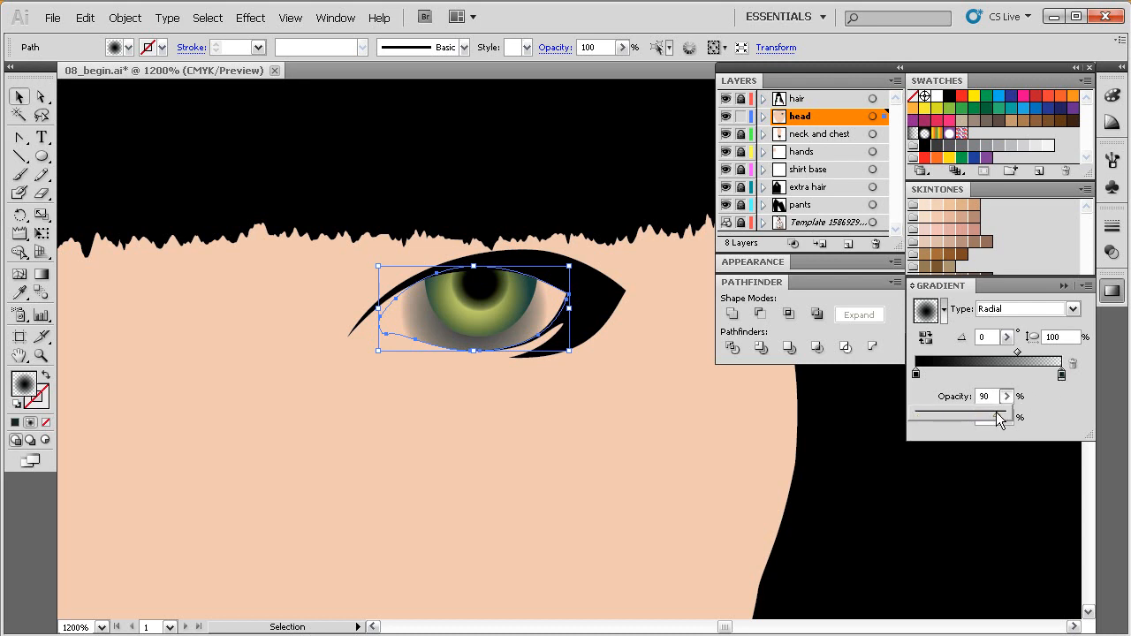
pyautogui.moveTo(993, 411); pyautogui.dragTo(1006, 412)
# Reduce the eye-white gradient to a single inner stop at location 0% and color it white.
pyautogui.click(916, 374)
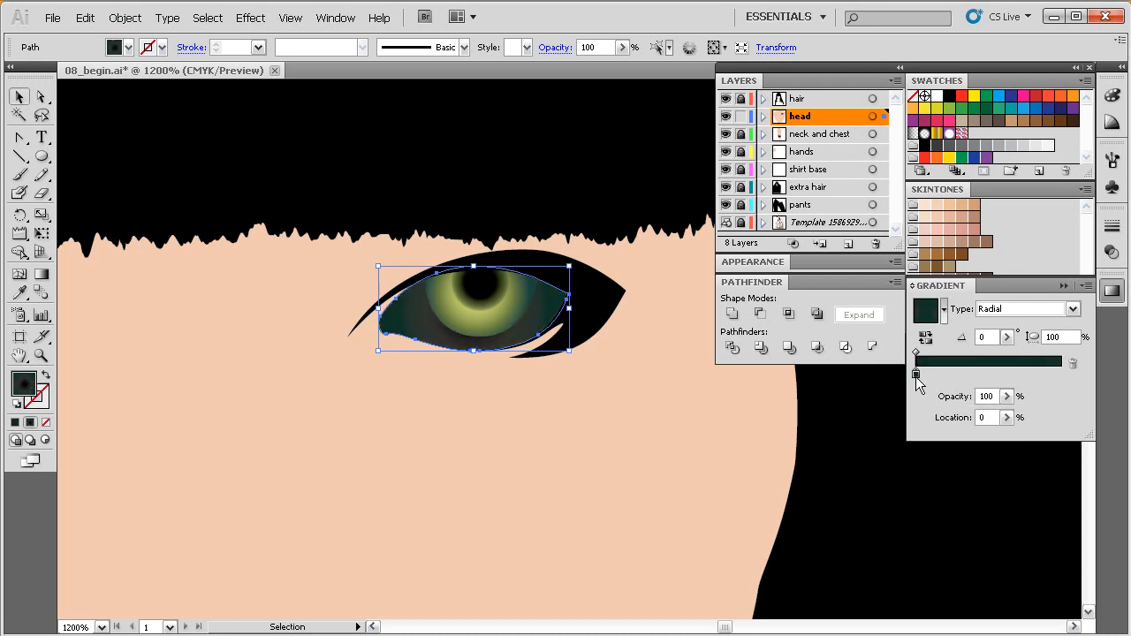
pyautogui.doubleClick(916, 375)
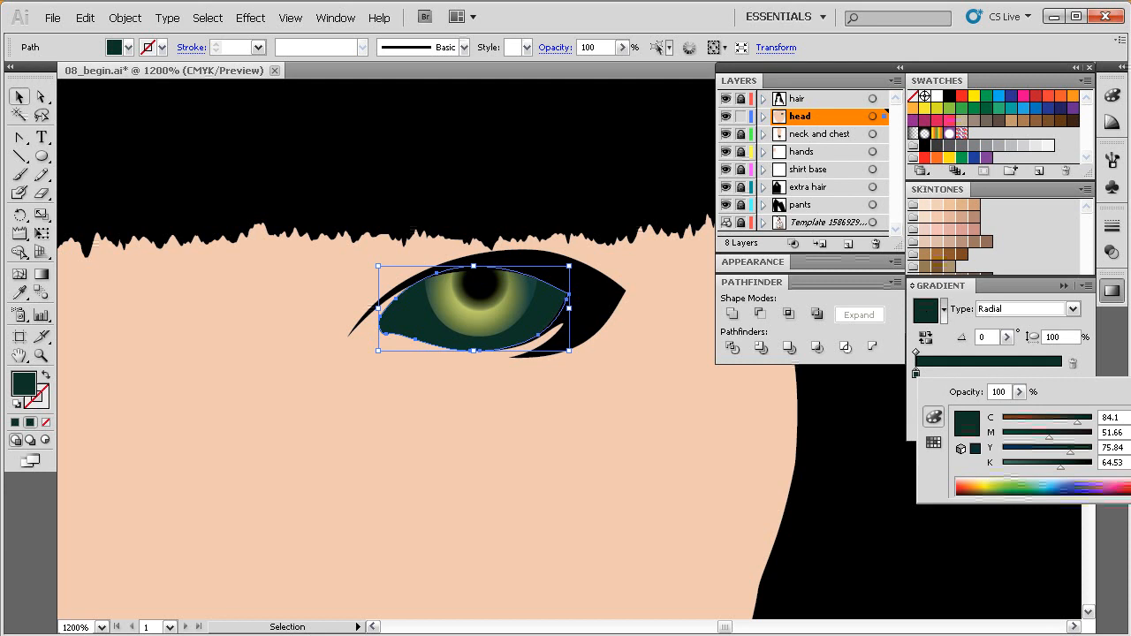
pyautogui.click(1129, 484)
pyautogui.click(949, 349)
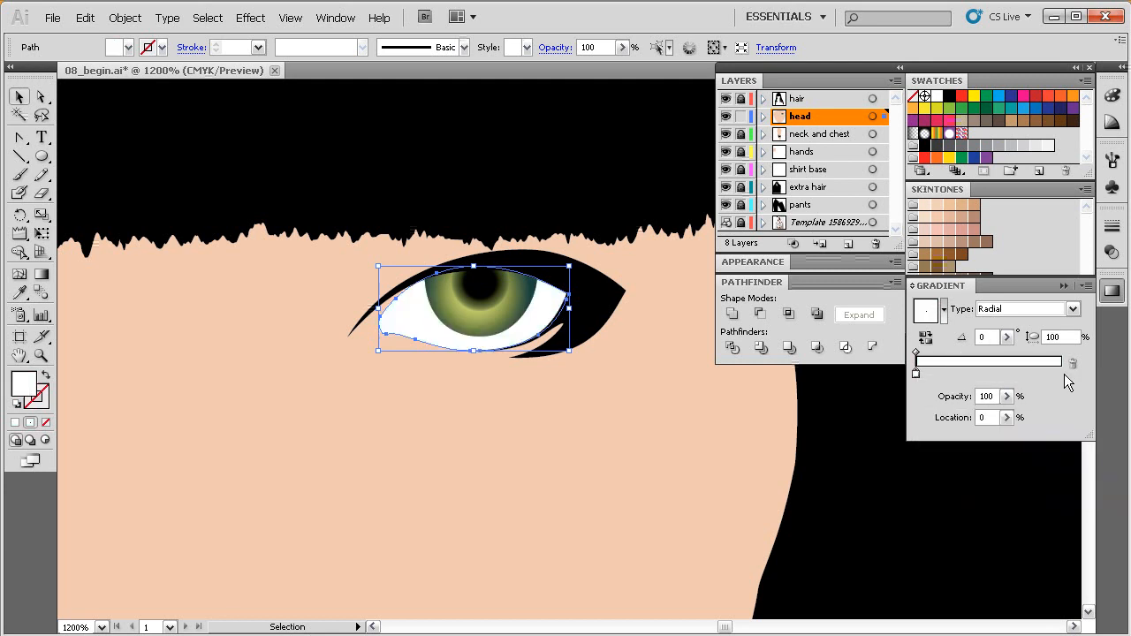
# Add a second stop at the outer end of the eye-white gradient and color it muted green with HSB sliders.
pyautogui.click(1021, 374)
pyautogui.moveTo(1021, 374); pyautogui.dragTo(1063, 374)
pyautogui.doubleClick(1063, 374)
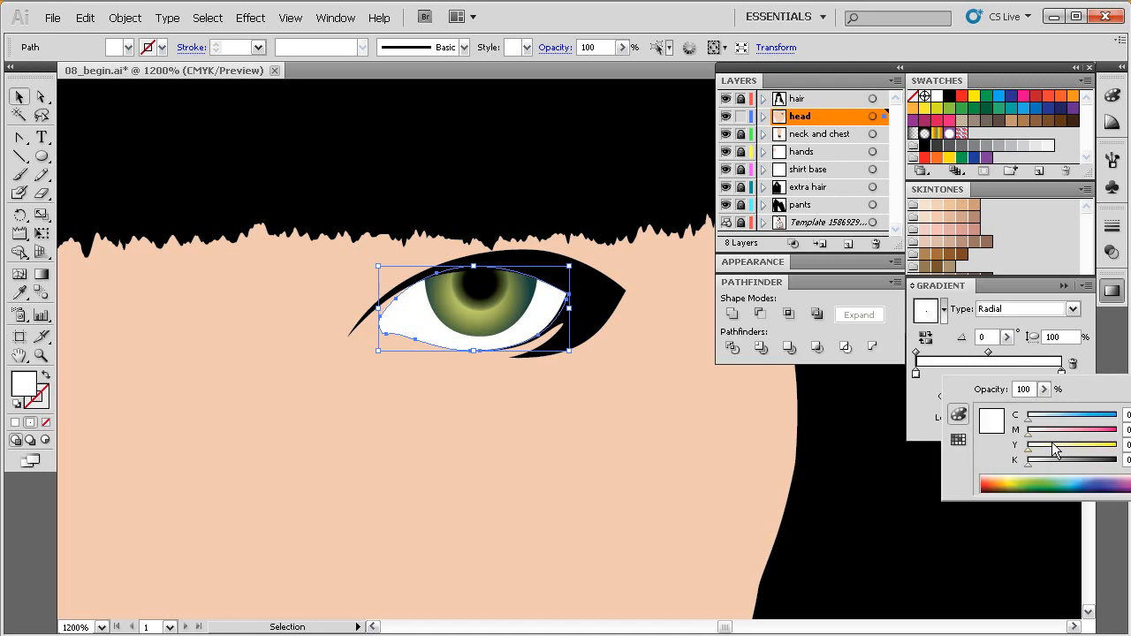
pyautogui.keyDown('shift'); pyautogui.click(1033, 477); pyautogui.keyUp('shift')
pyautogui.keyDown('shift'); pyautogui.click(1033, 480); pyautogui.keyUp('shift')
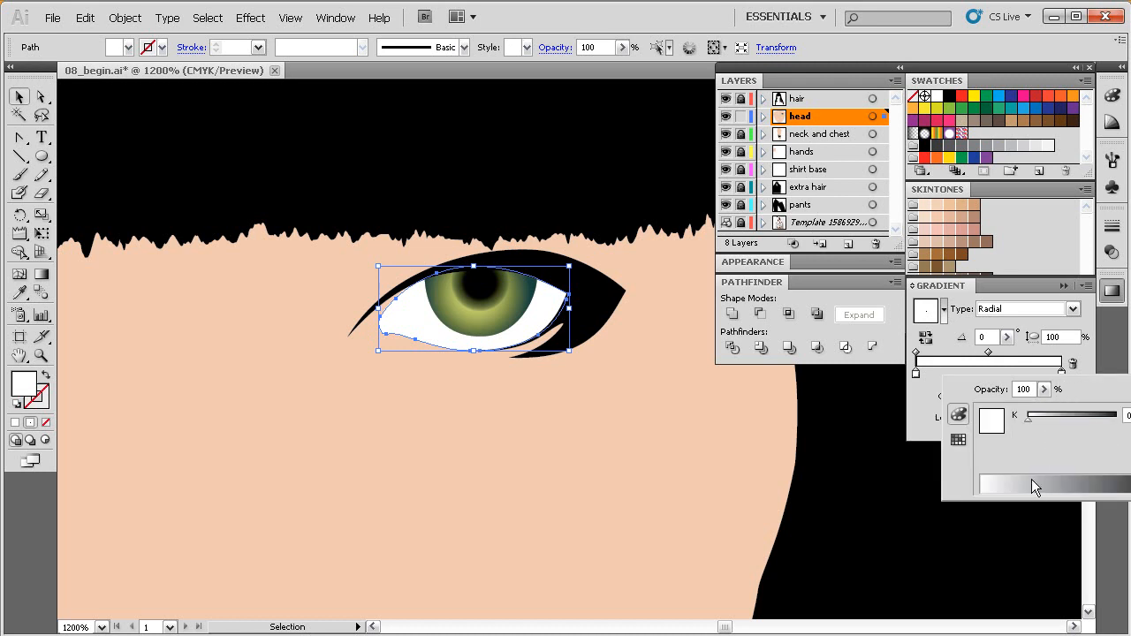
pyautogui.keyDown('shift'); pyautogui.click(1032, 479); pyautogui.keyUp('shift')
pyautogui.keyDown('shift'); pyautogui.click(1033, 480); pyautogui.keyUp('shift')
pyautogui.moveTo(1096, 469); pyautogui.dragTo(1070, 432)
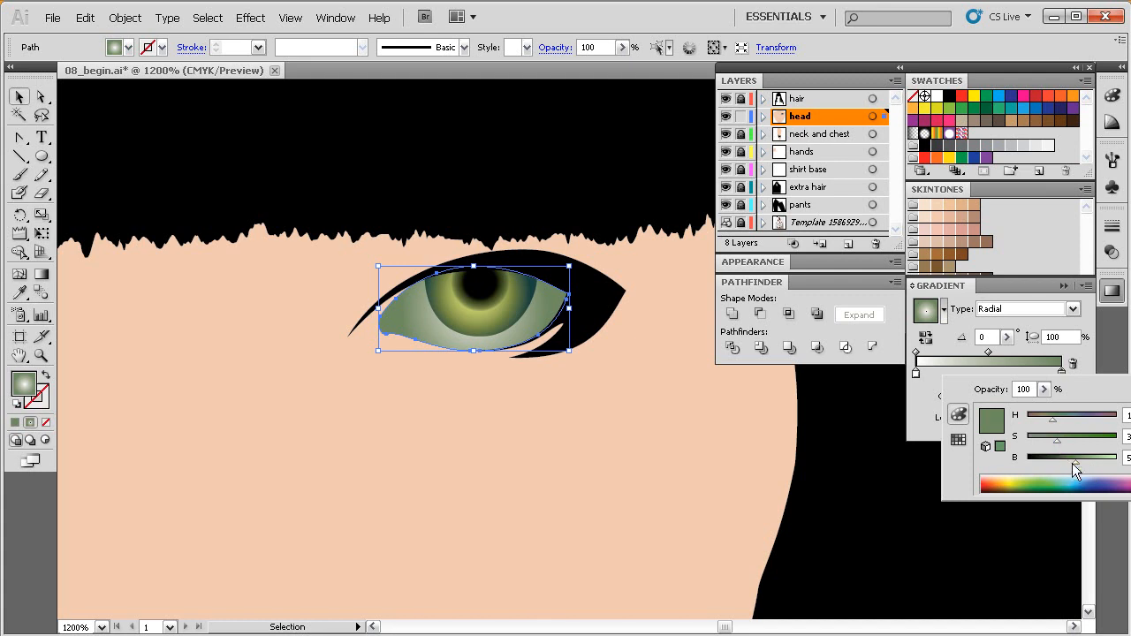
# Shift the outer stop's hue to a muted brown and move the gradient midpoint to 78.7%.
pyautogui.moveTo(1074, 463); pyautogui.dragTo(1073, 463)
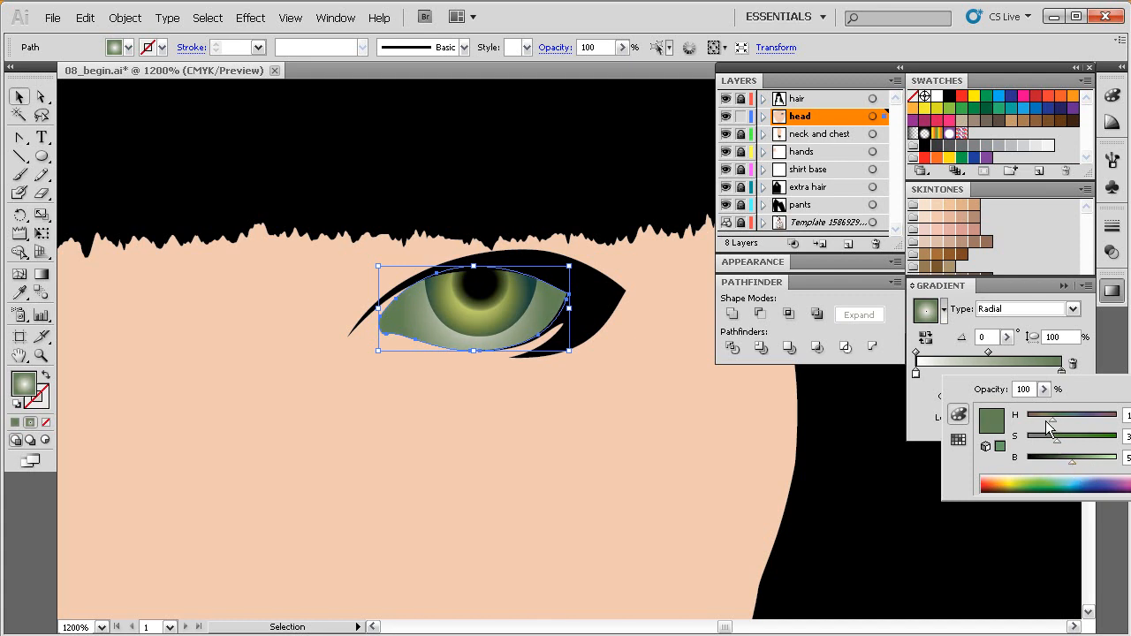
pyautogui.moveTo(1043, 419); pyautogui.dragTo(1041, 418)
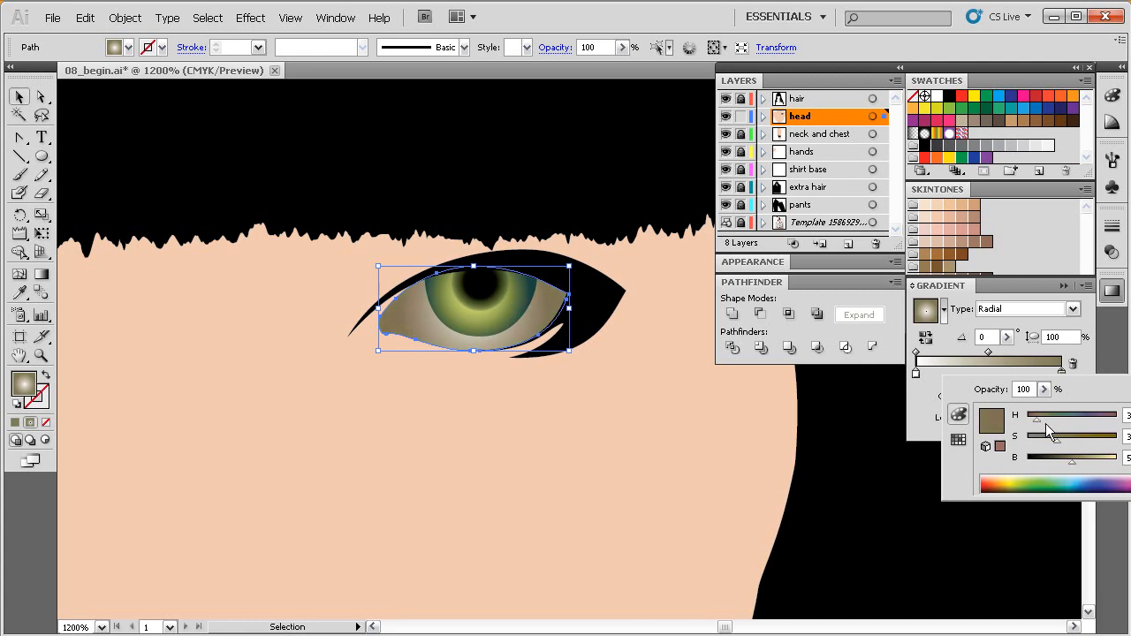
pyautogui.click(1074, 463)
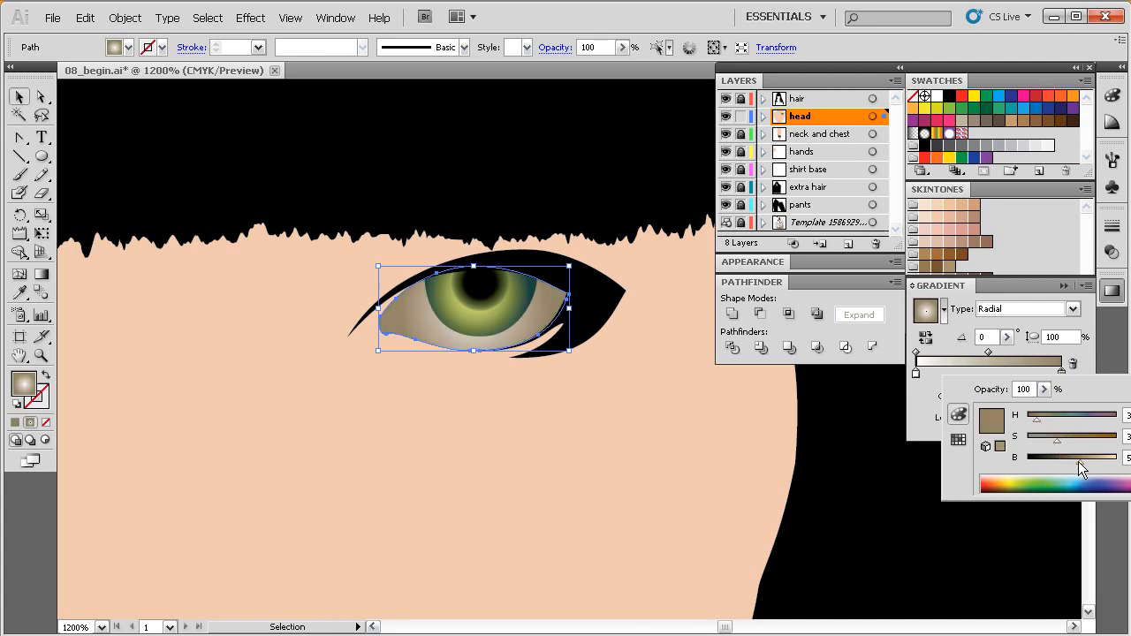
pyautogui.click(1074, 462)
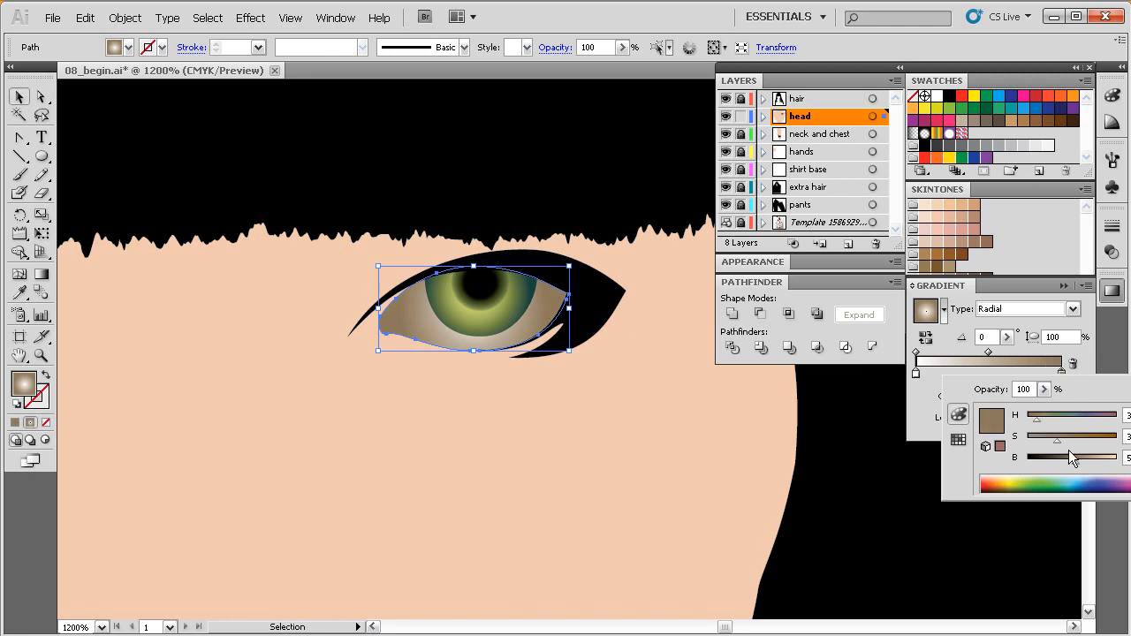
pyautogui.moveTo(989, 351); pyautogui.dragTo(1027, 351)
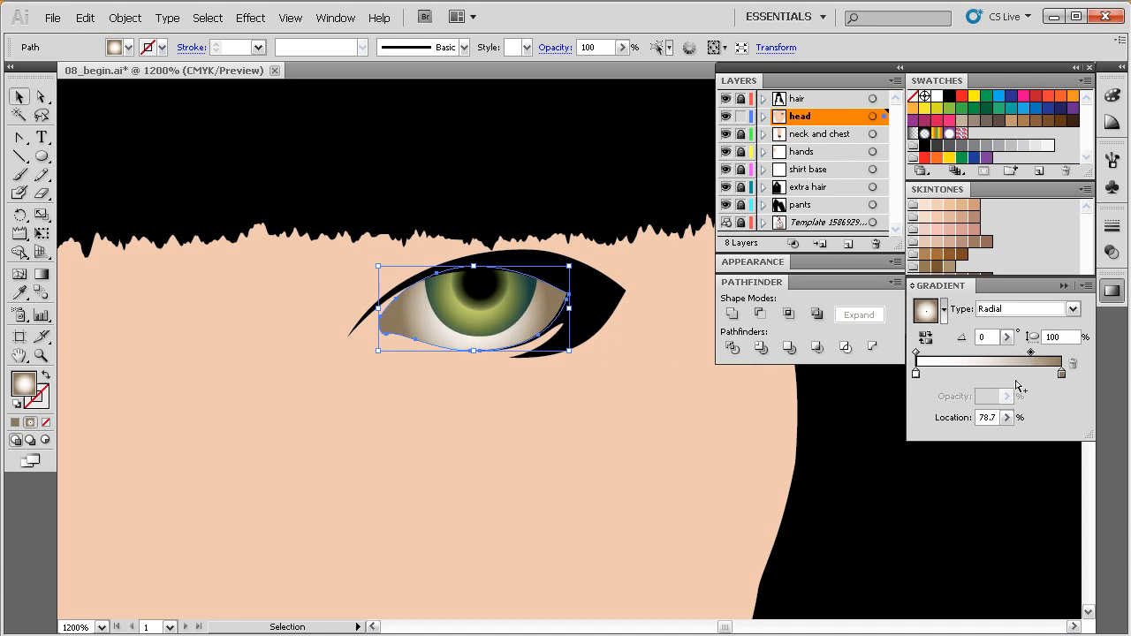
# Make the eye-white gradient's outer stop a darker, more saturated reddish brown using the HSB sliders.
pyautogui.doubleClick(1063, 374)
pyautogui.keyDown('shift'); pyautogui.click(1047, 483); pyautogui.keyUp('shift')
pyautogui.keyDown('shift'); pyautogui.click(1048, 483); pyautogui.keyUp('shift')
pyautogui.keyDown('shift'); pyautogui.click(1049, 481); pyautogui.keyUp('shift')
pyautogui.keyDown('shift'); pyautogui.click(1048, 481); pyautogui.keyUp('shift')
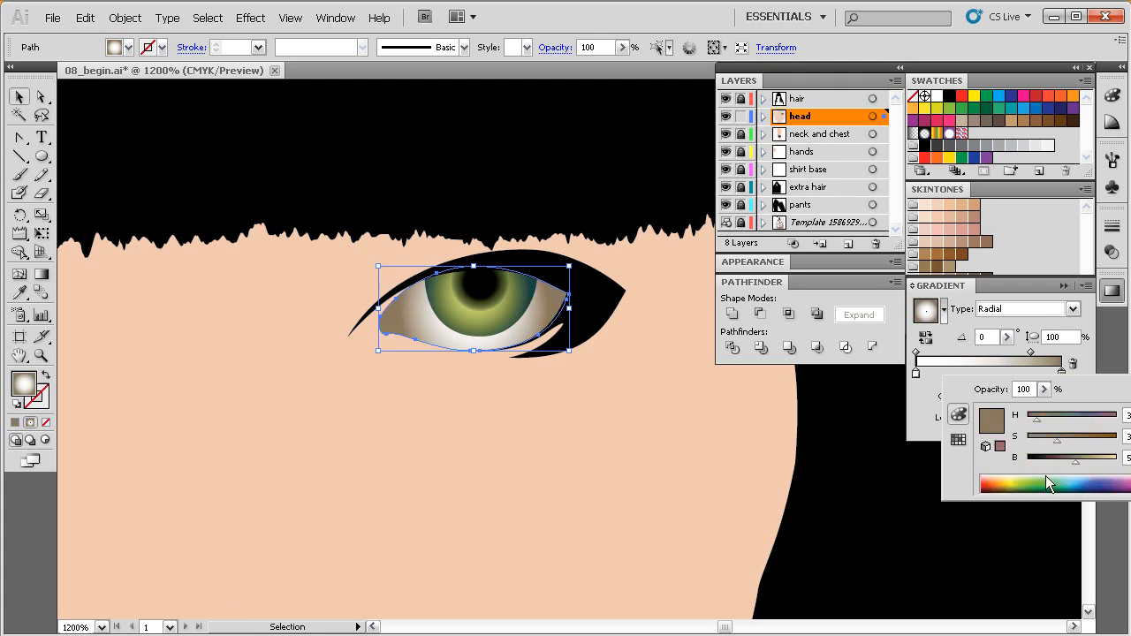
pyautogui.moveTo(1075, 462); pyautogui.dragTo(1070, 461)
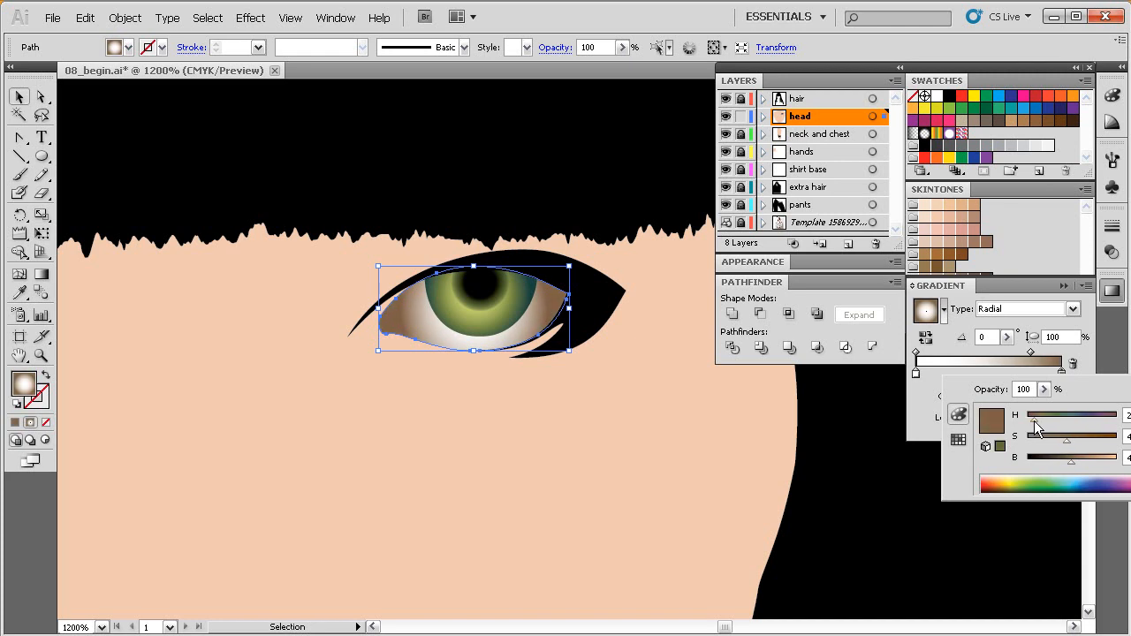
# Enlarge the eye white's radial gradient to the outer eye corner, set its midpoint to 73.9% and shift its center slightly toward the inner corner.
pyautogui.press('g')
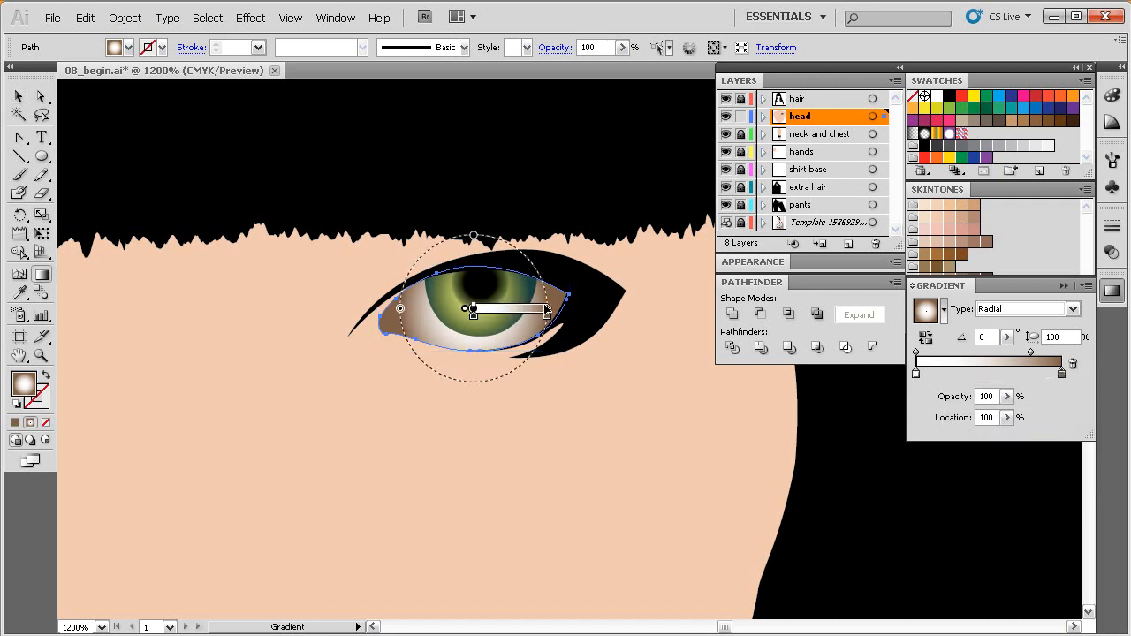
pyautogui.moveTo(545, 311); pyautogui.dragTo(570, 314)
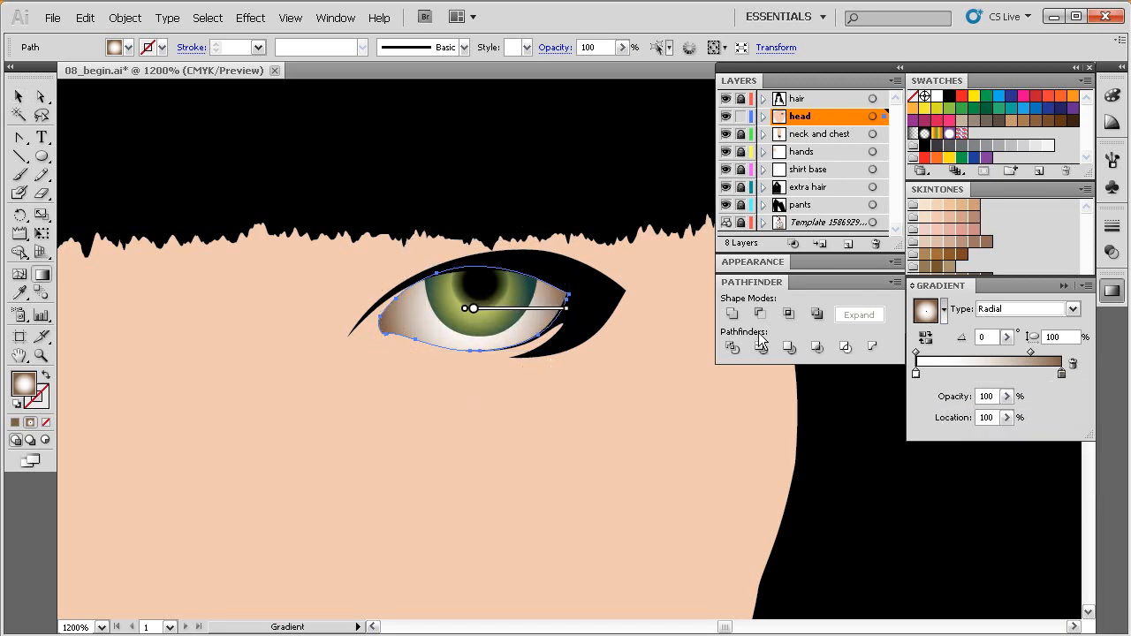
pyautogui.moveTo(1031, 352); pyautogui.dragTo(1027, 352)
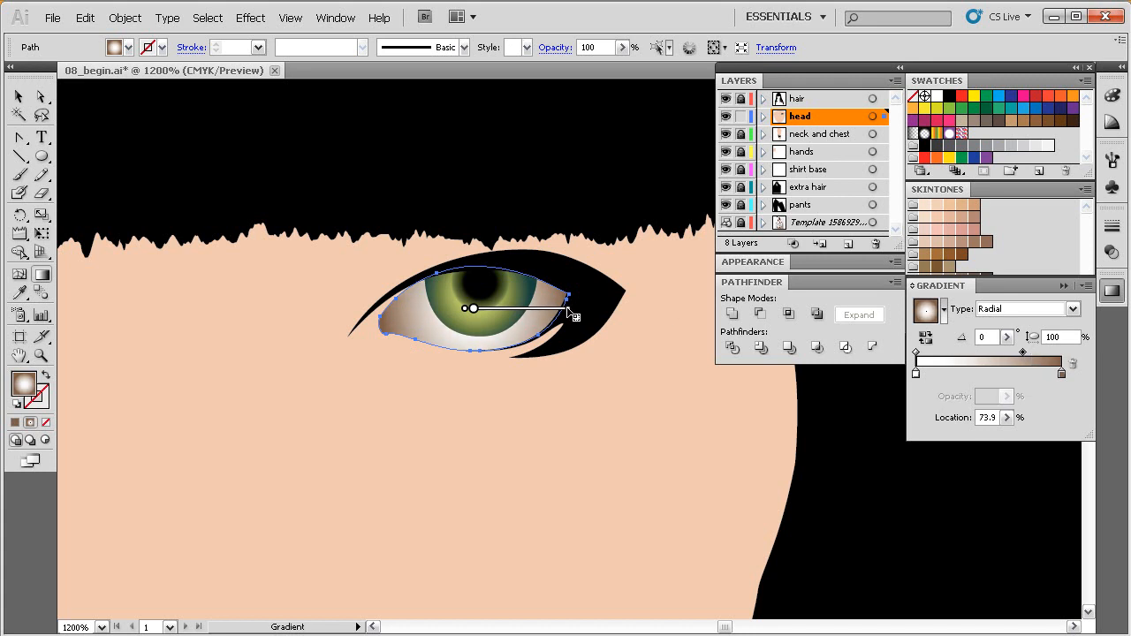
pyautogui.moveTo(566, 314)
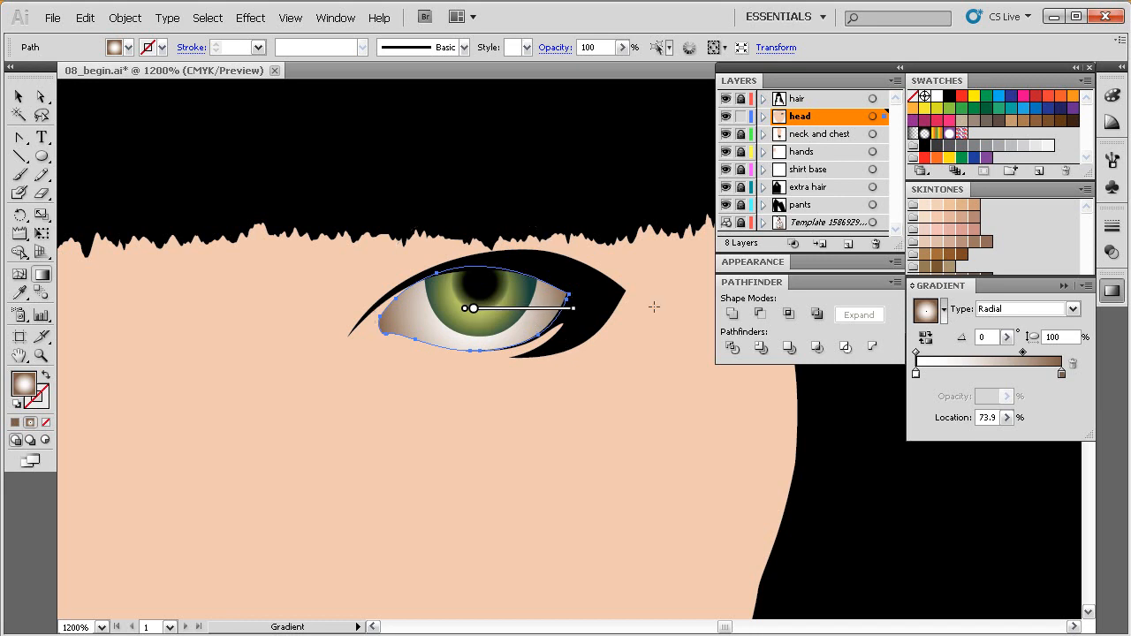
pyautogui.moveTo(473, 309); pyautogui.dragTo(470, 309)
# Deselect the eye white and examine the colored eye in the context of the whole face and hair.
pyautogui.doubleClick(1061, 373)
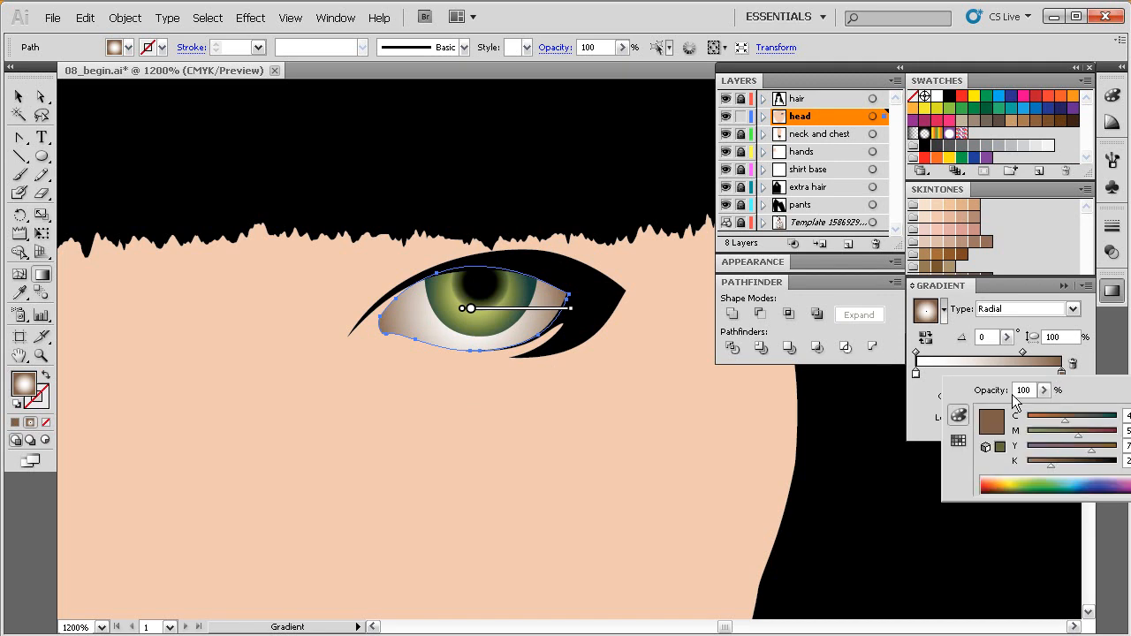
pyautogui.click(698, 400)
pyautogui.press('v')
pyautogui.moveTo(561, 381); pyautogui.dragTo(566, 395)
pyautogui.keyDown('ctrl'); pyautogui.keyDown('alt'); pyautogui.click(568, 395); pyautogui.keyUp('alt'); pyautogui.keyUp('ctrl')
pyautogui.keyDown('ctrl'); pyautogui.keyDown('alt'); pyautogui.click(568, 396); pyautogui.keyUp('alt'); pyautogui.keyUp('ctrl')
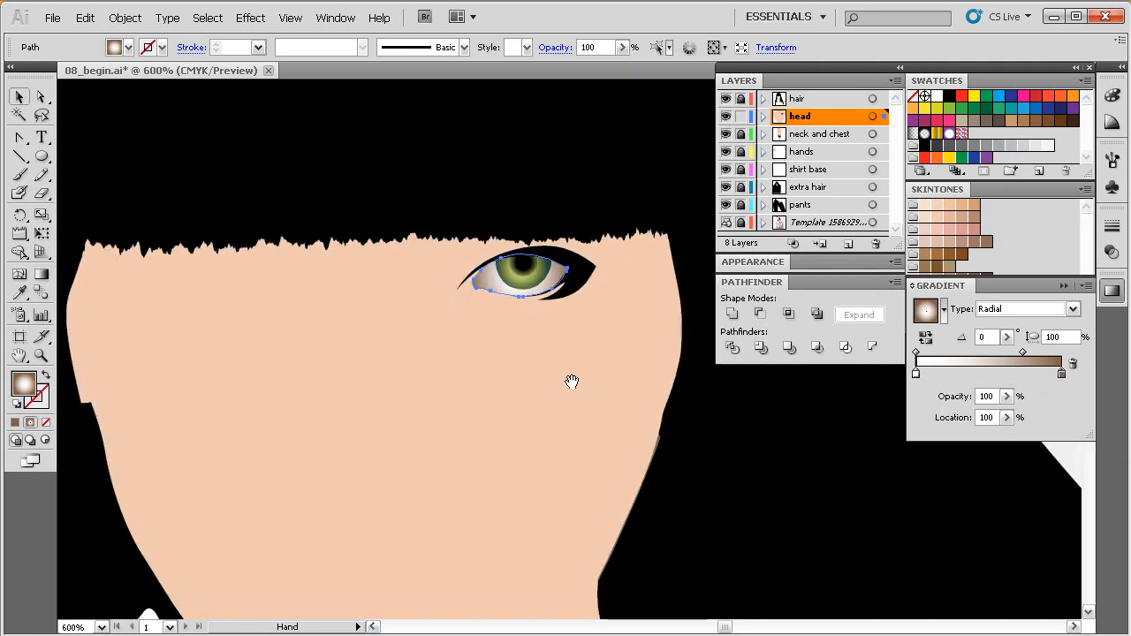
pyautogui.click(574, 374)
pyautogui.keyDown('ctrl'); pyautogui.keyDown('alt'); pyautogui.click(575, 377); pyautogui.keyUp('alt'); pyautogui.keyUp('ctrl')
pyautogui.keyDown('ctrl'); pyautogui.keyDown('alt'); pyautogui.click(576, 378); pyautogui.keyUp('alt'); pyautogui.keyUp('ctrl')
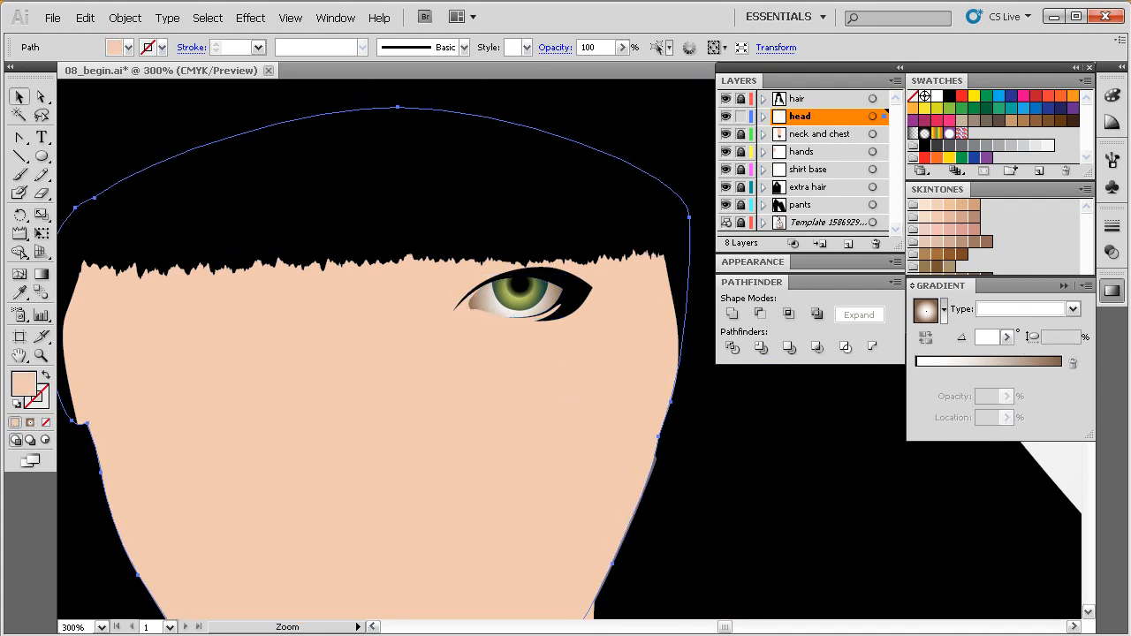
pyautogui.click(686, 209)
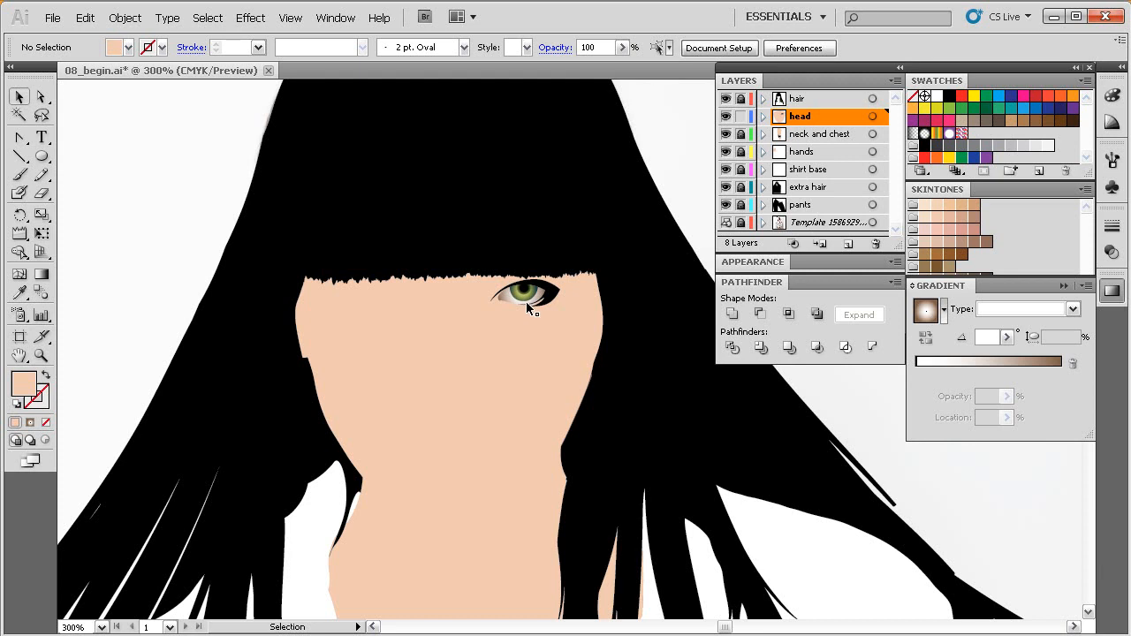
# Compare the eye with the template photo in Outline view and draw a curved Pen segment across the iris from outer to inner corner.
pyautogui.hotkey('ctrl', 'space')
pyautogui.moveTo(592, 257); pyautogui.dragTo(482, 334)
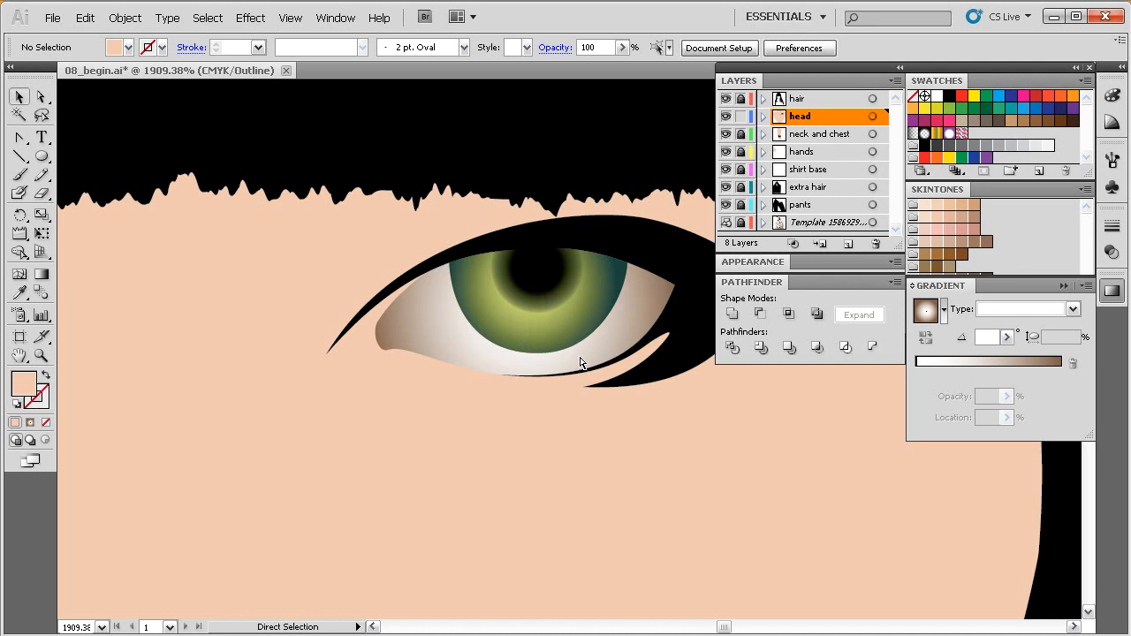
pyautogui.hotkey('ctrl', 'y')
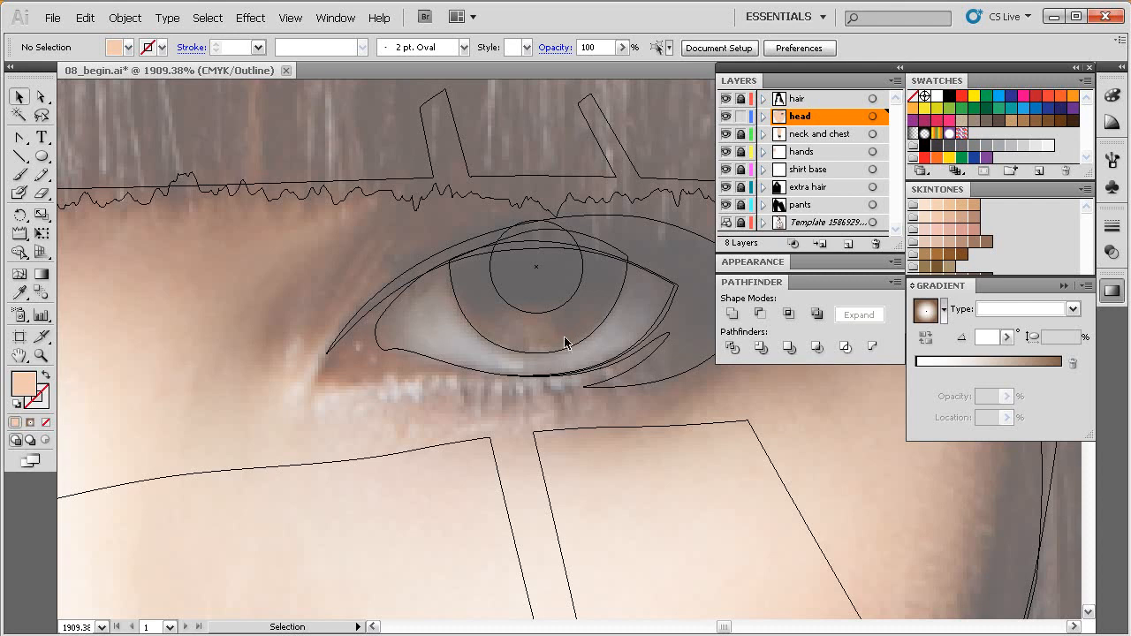
pyautogui.hotkey('ctrl', 'y')
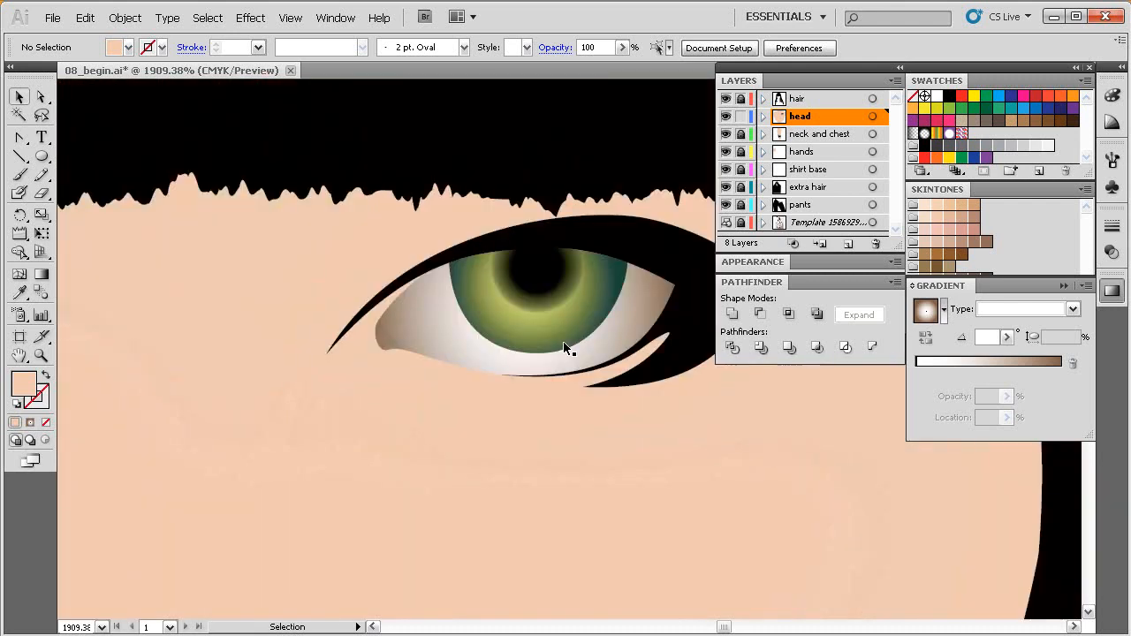
pyautogui.moveTo(563, 366); pyautogui.dragTo(540, 362)
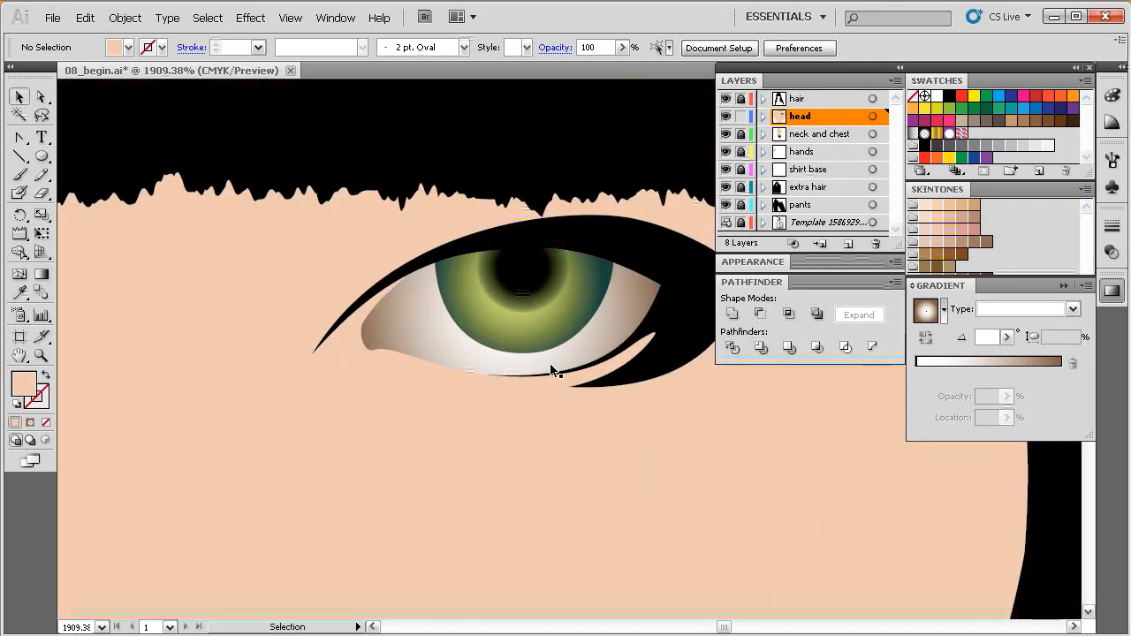
pyautogui.click(538, 398)
pyautogui.press('p')
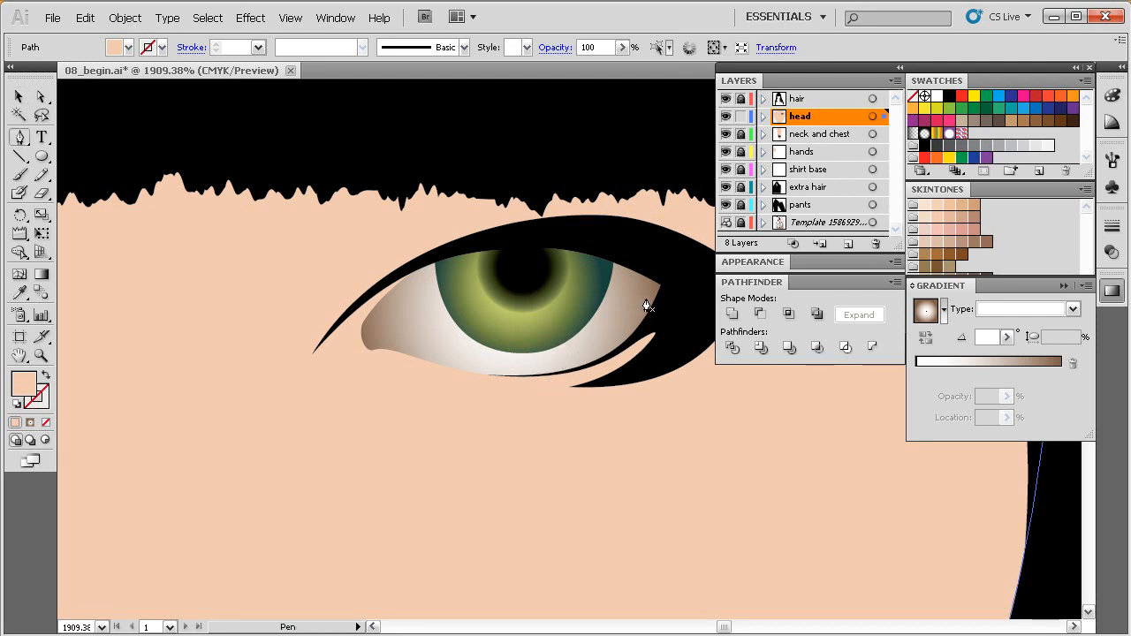
pyautogui.moveTo(648, 294); pyautogui.dragTo(590, 286)
pyautogui.moveTo(371, 333)
pyautogui.mouseDown()
pyautogui.moveTo(297, 391)
pyautogui.moveTo(353, 346)
pyautogui.mouseUp()
# In Outline view, nudge the new path's inner-corner anchor slightly up and outward, and resume the path from it with a shorter curve handle.
pyautogui.press('a')
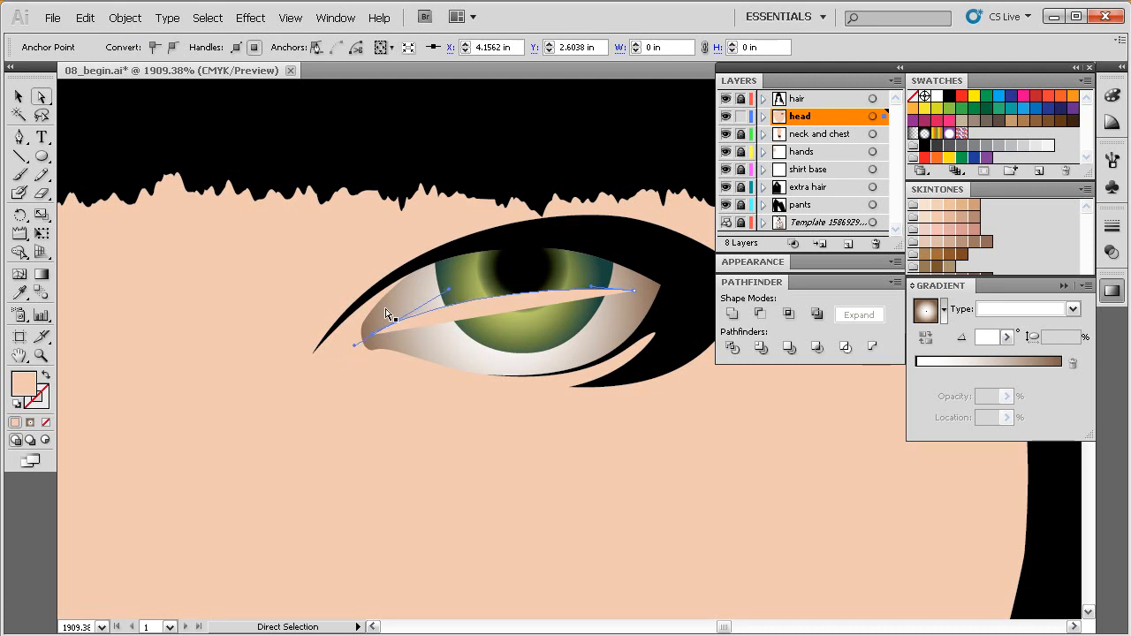
pyautogui.hotkey('ctrl', 'y')
pyautogui.moveTo(683, 200); pyautogui.dragTo(383, 450)
pyautogui.moveTo(594, 422); pyautogui.dragTo(424, 426)
pyautogui.keyDown('ctrl'); pyautogui.keyDown('alt'); pyautogui.click(487, 423); pyautogui.keyUp('alt'); pyautogui.keyUp('ctrl')
pyautogui.moveTo(493, 424); pyautogui.dragTo(447, 454)
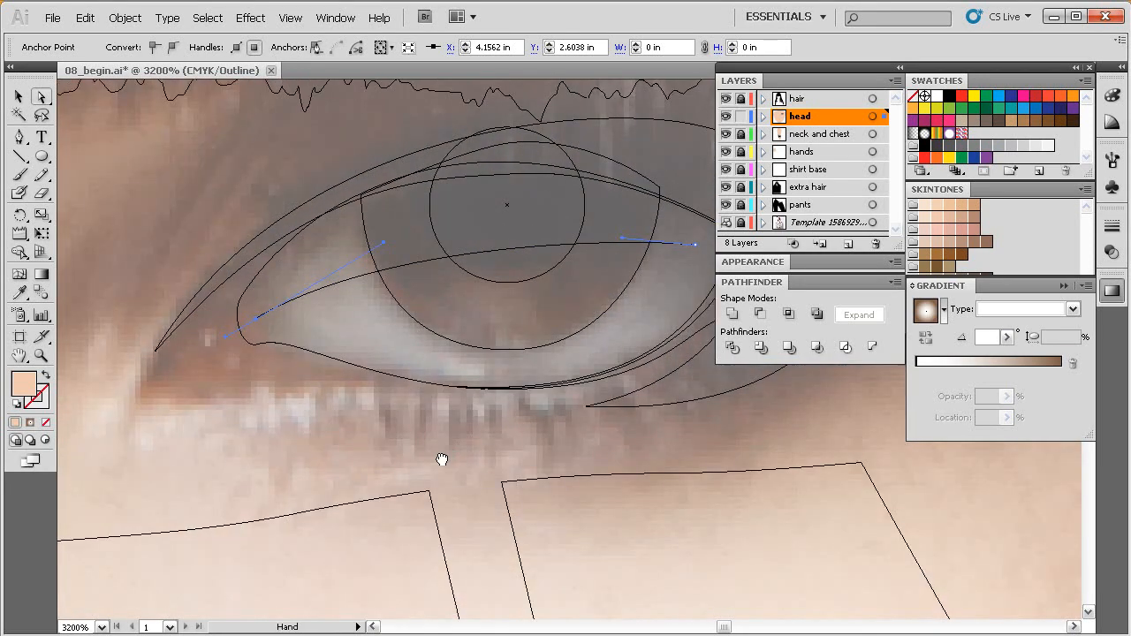
pyautogui.moveTo(257, 320)
pyautogui.mouseDown()
pyautogui.moveTo(271, 305)
pyautogui.moveTo(263, 314)
pyautogui.mouseUp()
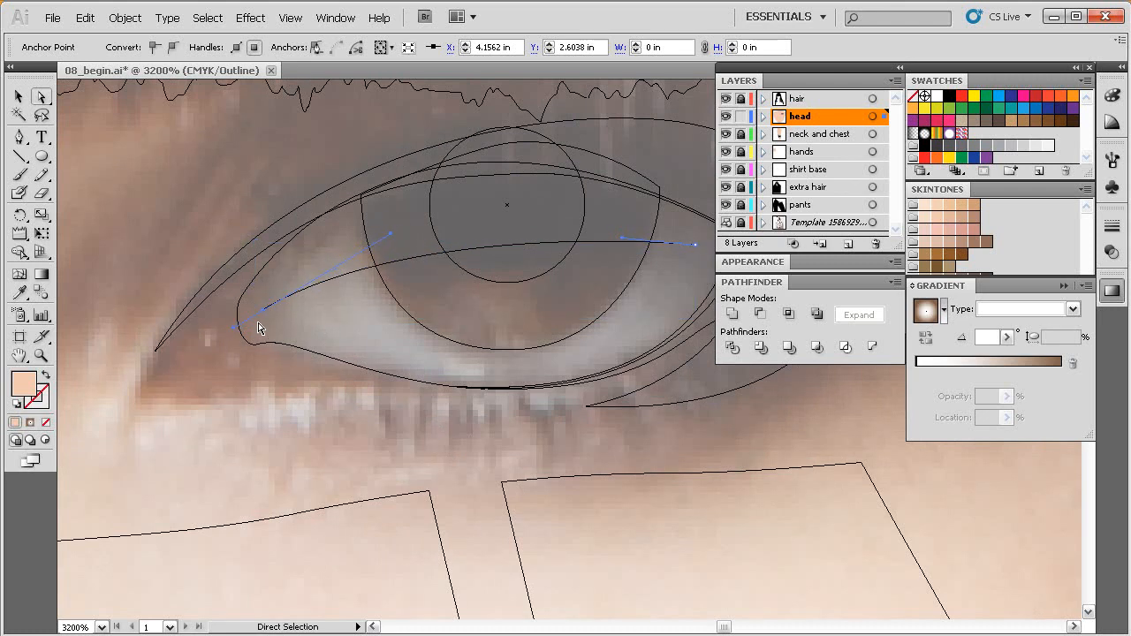
pyautogui.press('p')
pyautogui.click(263, 314)
pyautogui.moveTo(245, 322); pyautogui.dragTo(241, 323)
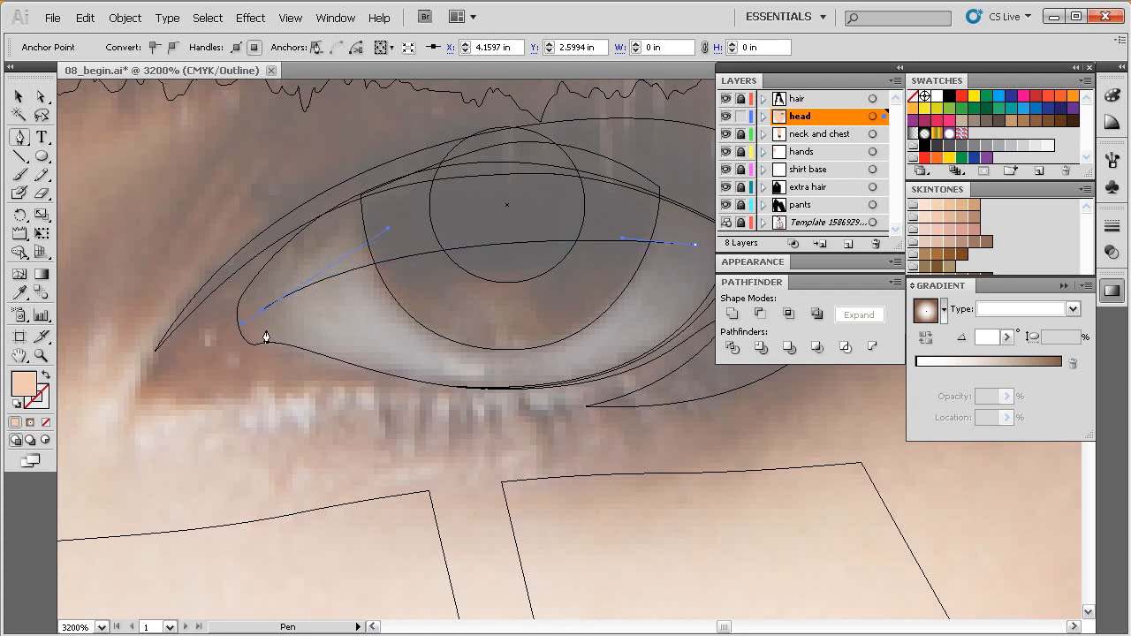
# Continue the Pen path around the inner corner and along the lower edge of the eye white, closing it at the starting anchor.
pyautogui.click(266, 334)
pyautogui.moveTo(279, 326); pyautogui.dragTo(278, 326)
pyautogui.moveTo(343, 356); pyautogui.dragTo(343, 353)
pyautogui.moveTo(412, 372); pyautogui.dragTo(457, 388)
pyautogui.moveTo(526, 381); pyautogui.dragTo(570, 376)
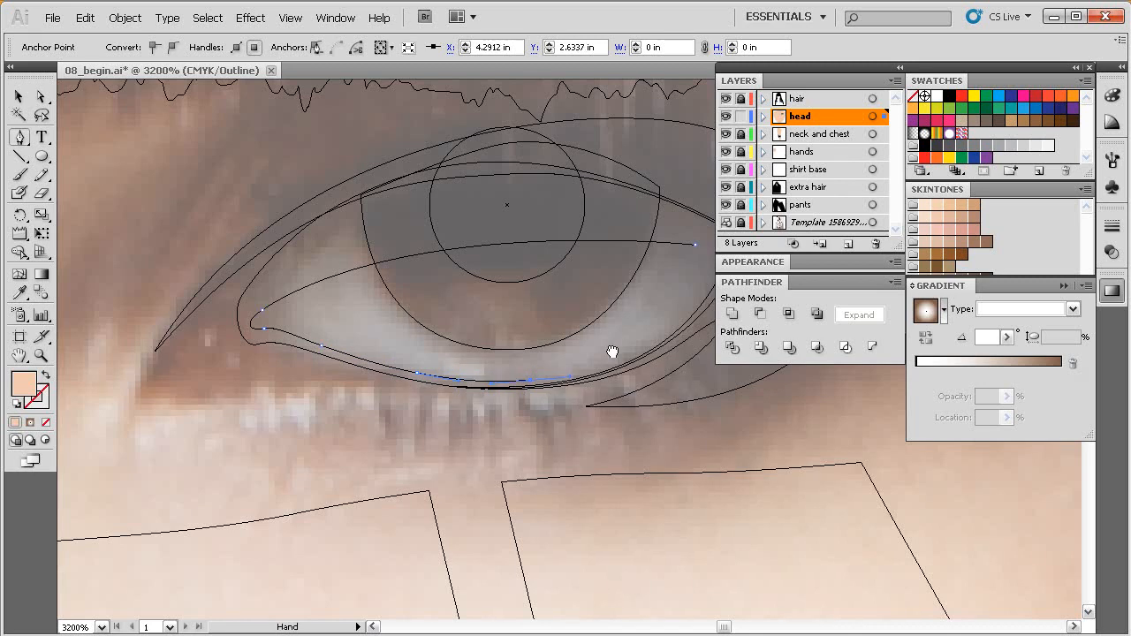
pyautogui.moveTo(652, 341); pyautogui.dragTo(547, 361)
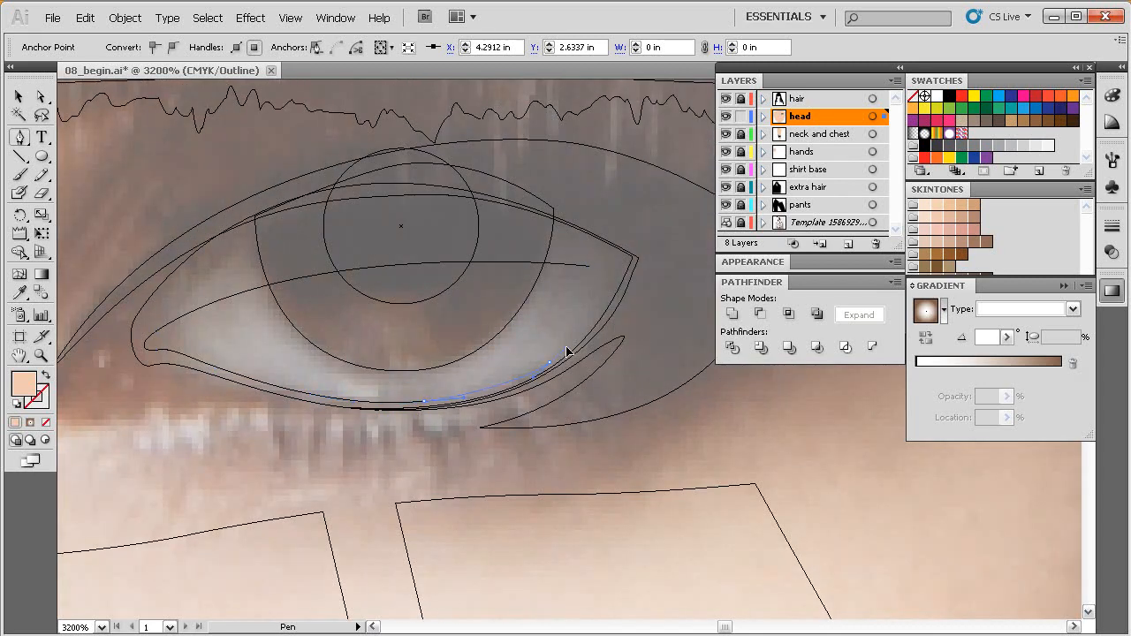
pyautogui.press('space')
pyautogui.click(622, 274)
pyautogui.click(589, 268)
# Return the artwork to Preview display and select the gradient-filled eye-white shape behind the new path.
pyautogui.press('space')
pyautogui.moveTo(569, 310); pyautogui.dragTo(548, 313)
pyautogui.press('ctrl')
pyautogui.press('space')
pyautogui.keyDown('ctrl'); pyautogui.keyDown('alt'); pyautogui.click(542, 330); pyautogui.keyUp('alt'); pyautogui.keyUp('ctrl')
pyautogui.keyDown('ctrl'); pyautogui.keyDown('alt'); pyautogui.click(541, 331); pyautogui.keyUp('alt'); pyautogui.keyUp('ctrl')
pyautogui.moveTo(538, 346); pyautogui.dragTo(472, 371)
pyautogui.press('space')
pyautogui.press('v')
pyautogui.click(492, 326)
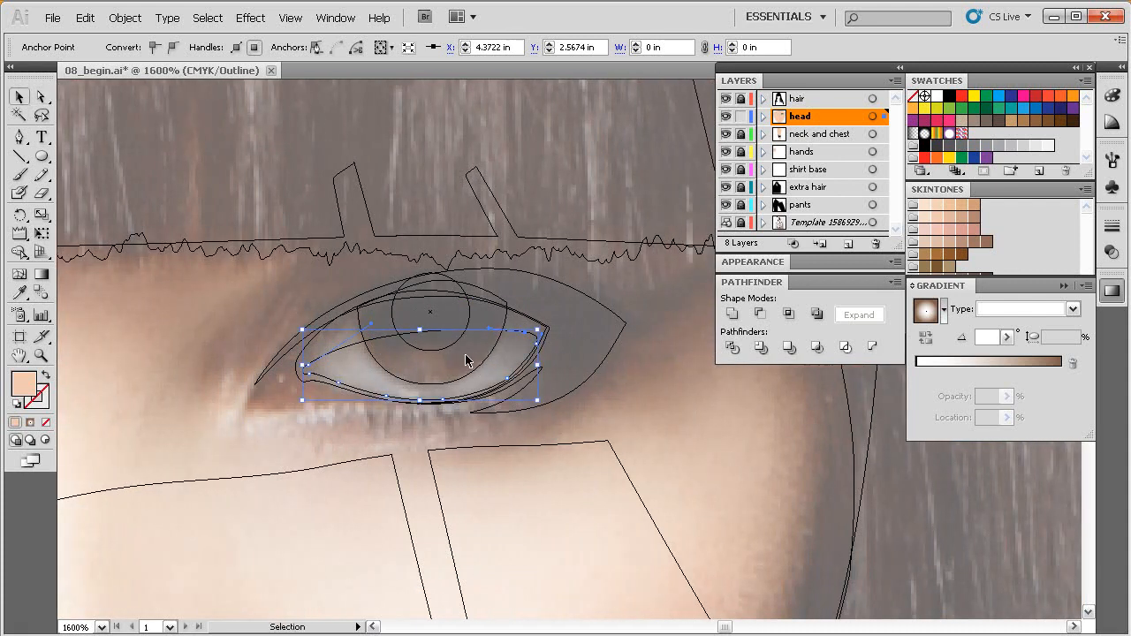
pyautogui.hotkey('ctrl', 'y')
pyautogui.press('space')
pyautogui.moveTo(470, 376)
pyautogui.mouseDown()
pyautogui.moveTo(447, 377)
pyautogui.moveTo(469, 377)
pyautogui.mouseUp()
pyautogui.click(342, 323)
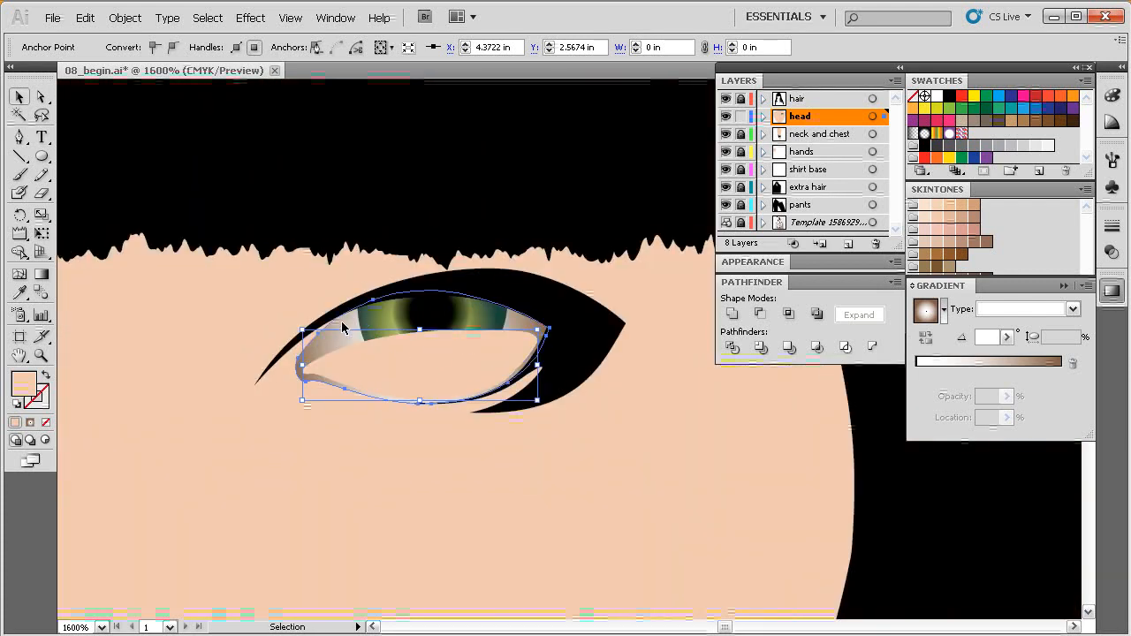
pyautogui.keyDown('ctrl'); pyautogui.click(419, 373); pyautogui.keyUp('ctrl')
pyautogui.press('space')
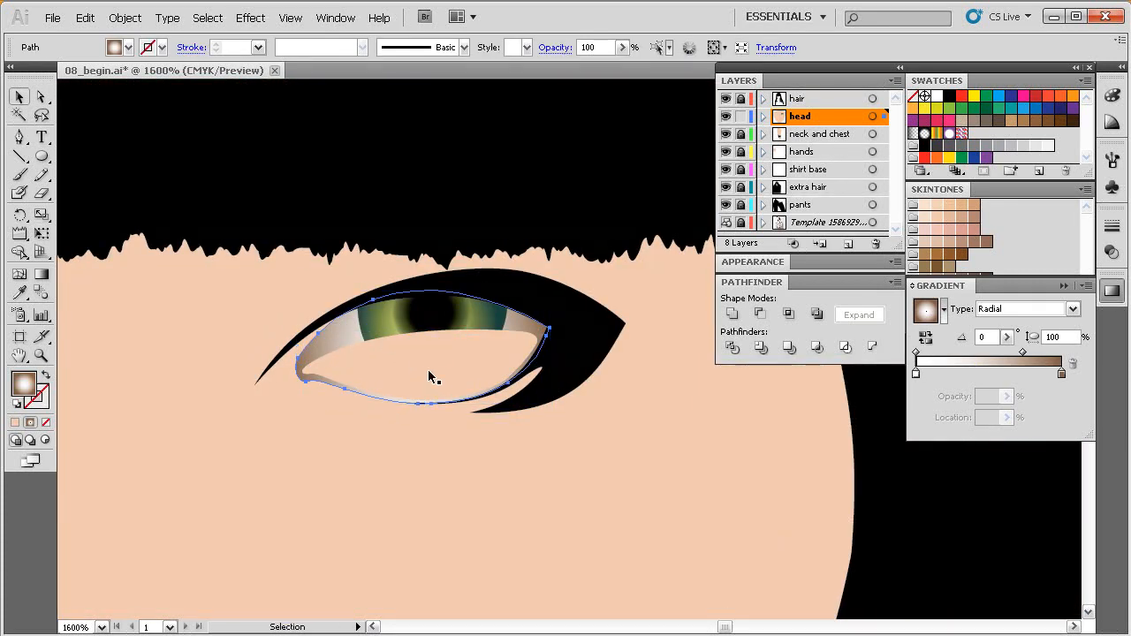
# Duplicate the gradient-filled eye-white shape in place and arrange the copy in front of the iris, directly behind the new skin-colored path.
pyautogui.moveTo(442, 378); pyautogui.dragTo(421, 378)
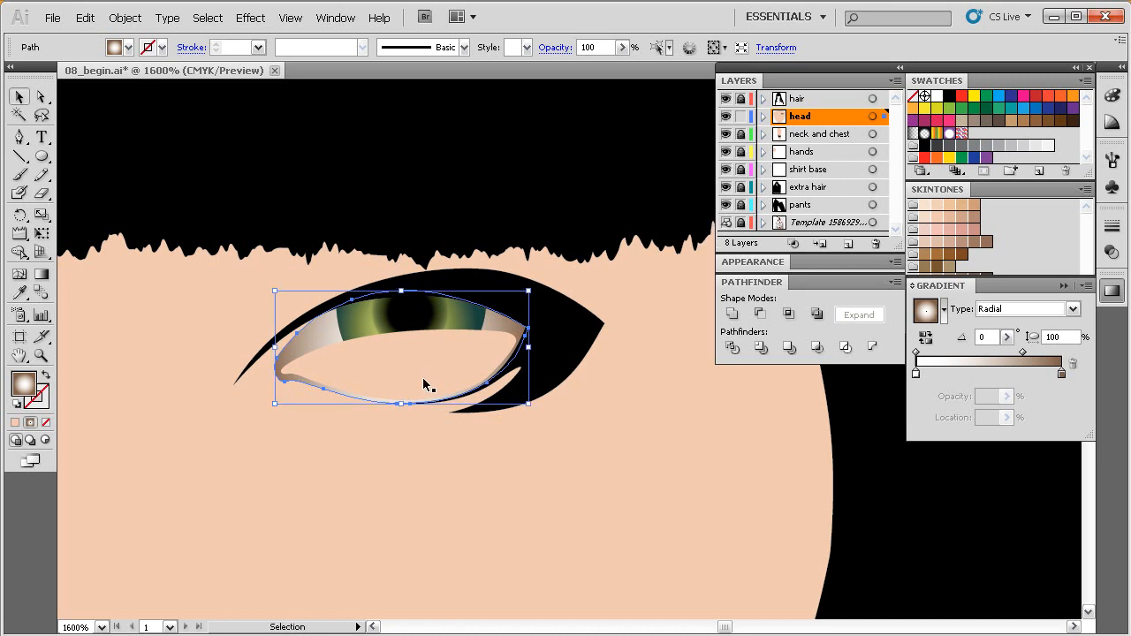
pyautogui.hotkey('ctrl', 'c')
pyautogui.moveTo(309, 343); pyautogui.dragTo(262, 409)
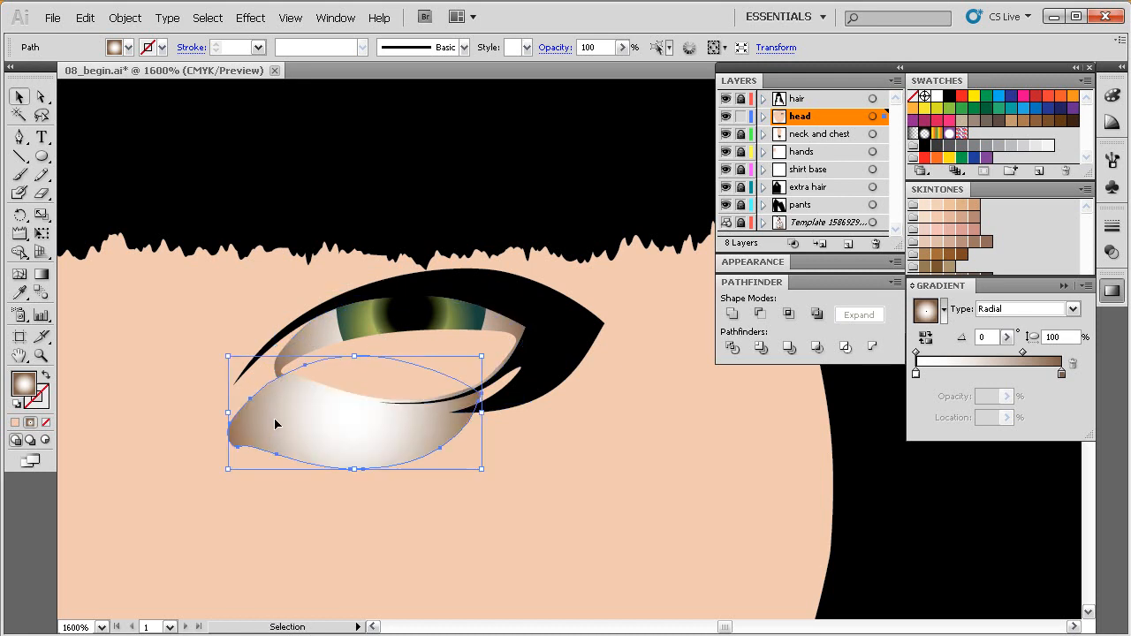
pyautogui.hotkey('ctrl', 'z')
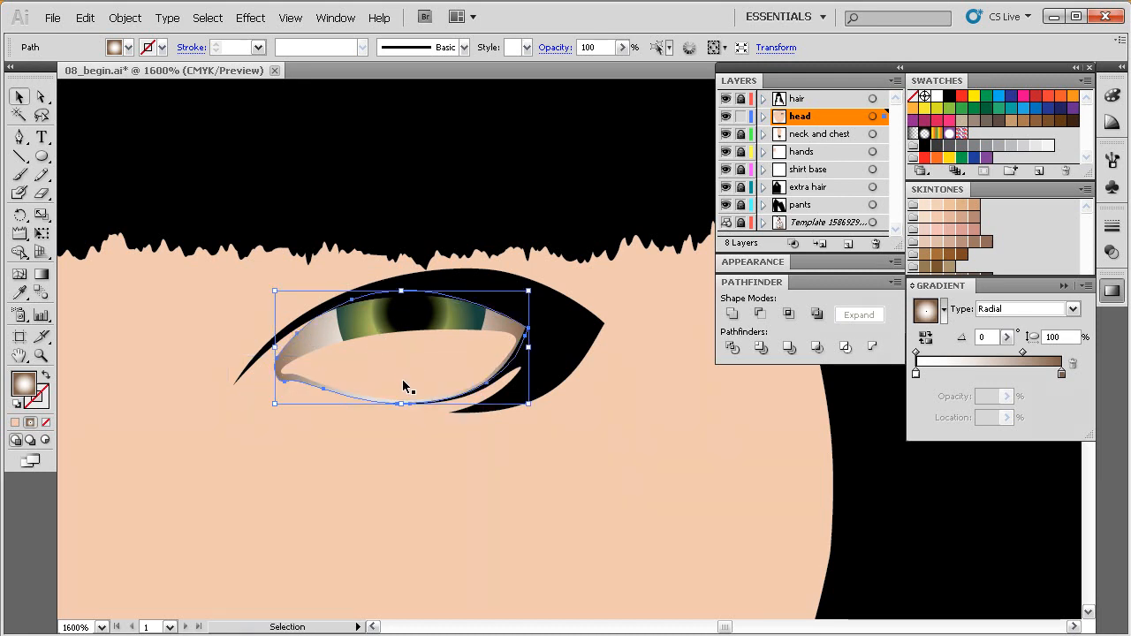
pyautogui.press('ctrl')
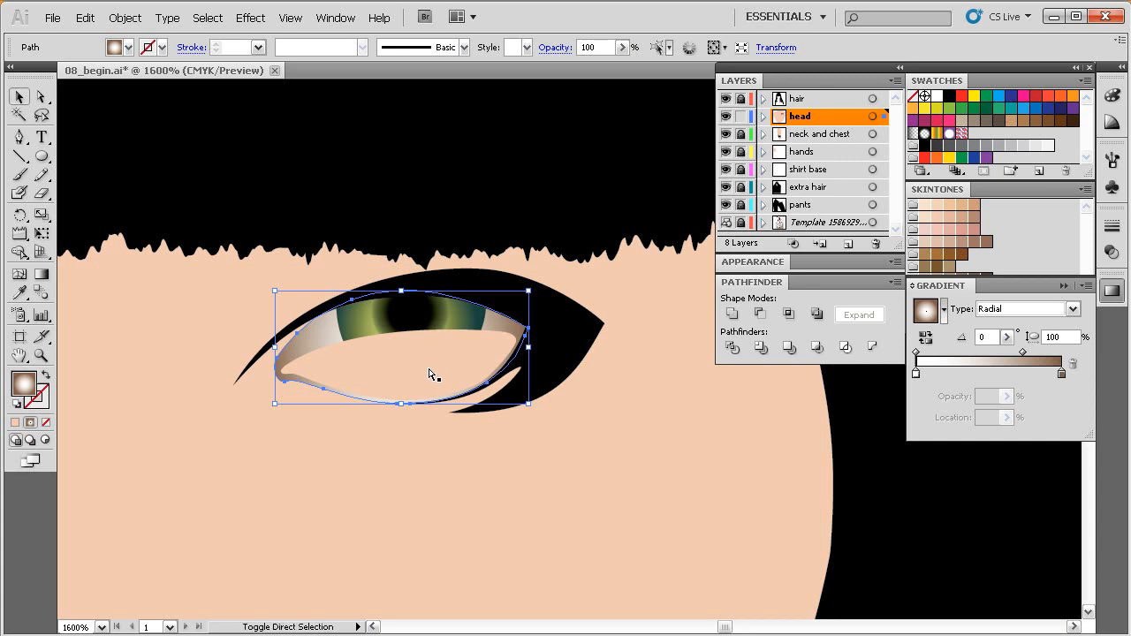
pyautogui.hotkey('ctrl', 'shift', ']')
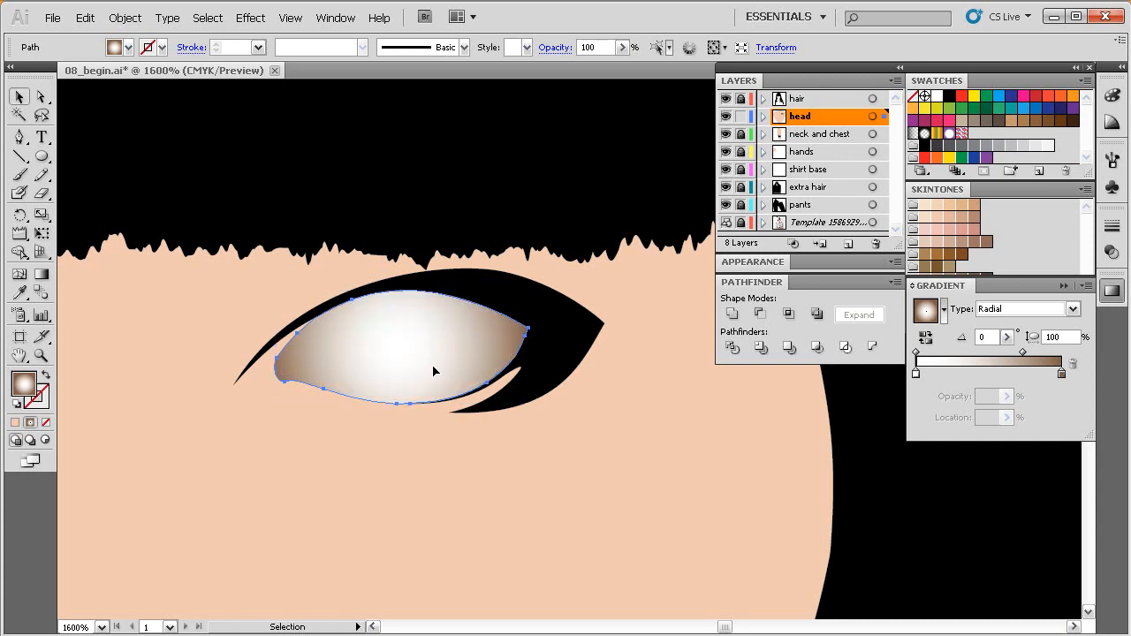
pyautogui.press('a')
pyautogui.hotkey('ctrl', '[')
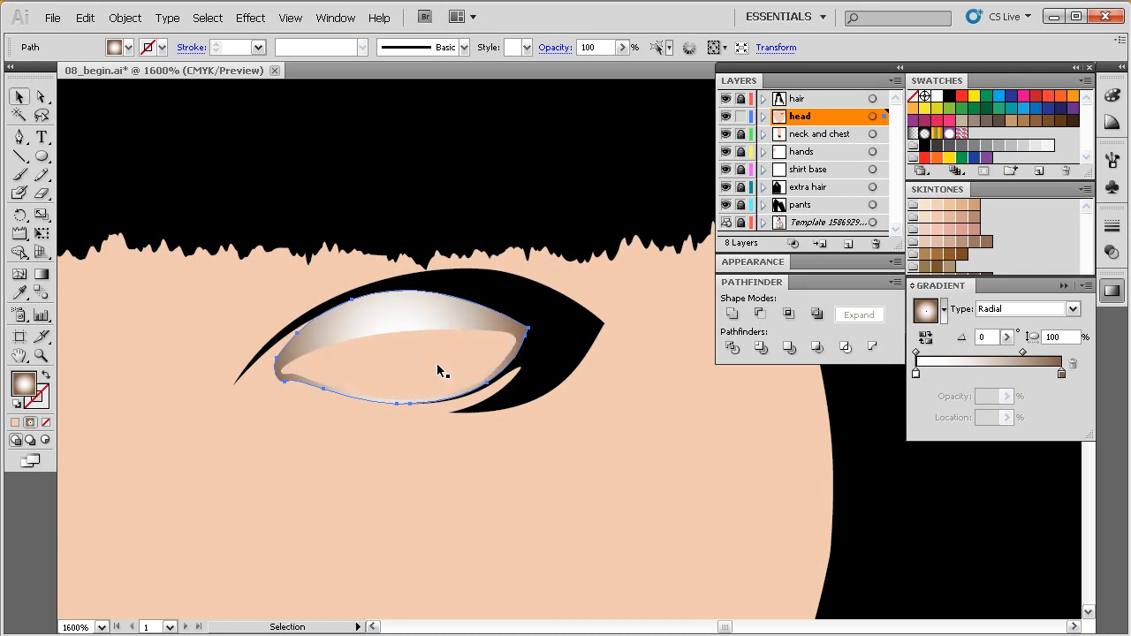
# Subtract the skin-colored path from the eye-white copy with Minus Front to leave a ring-shaped shadow around the eye.
pyautogui.press('space')
pyautogui.moveTo(607, 225); pyautogui.dragTo(288, 450)
pyautogui.moveTo(565, 388); pyautogui.dragTo(434, 402)
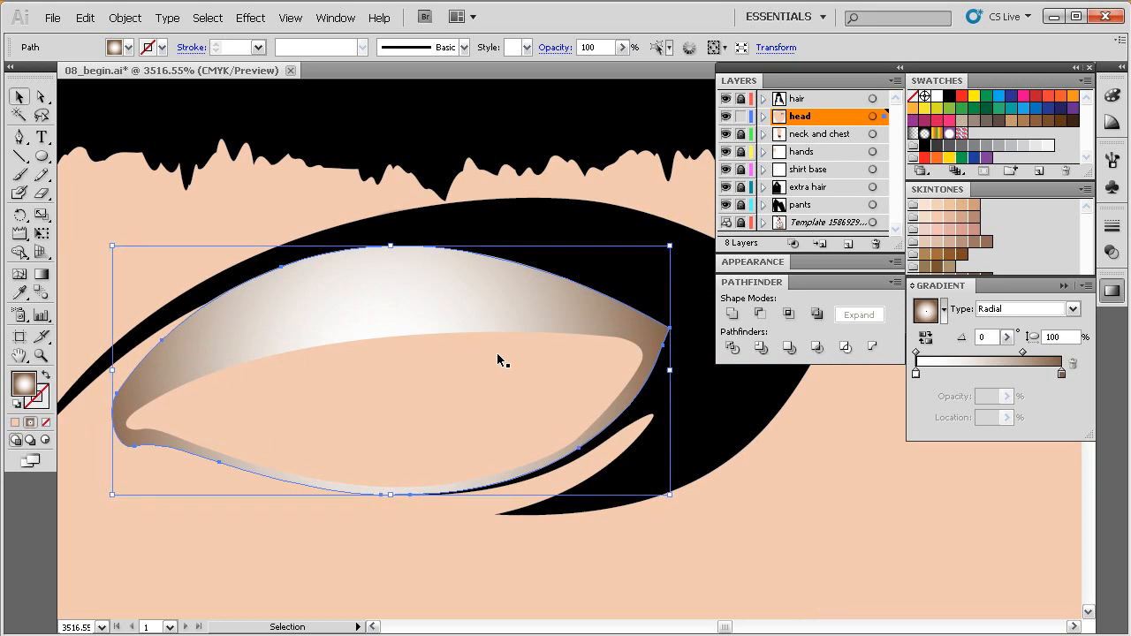
pyautogui.keyDown('shift'); pyautogui.click(519, 366); pyautogui.keyUp('shift')
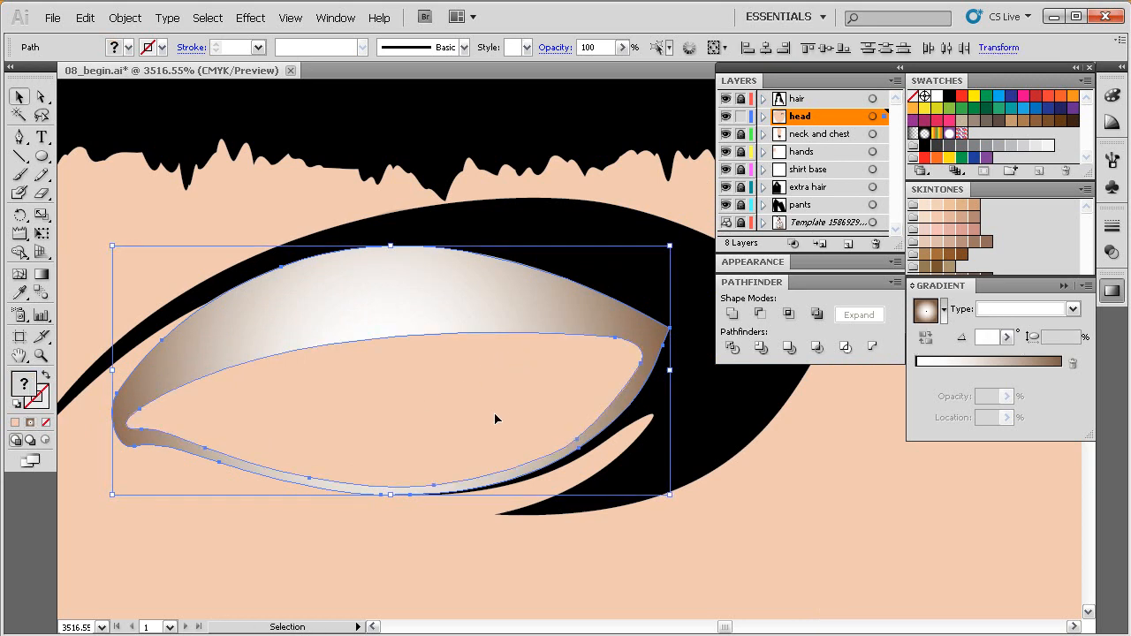
pyautogui.click(761, 314)
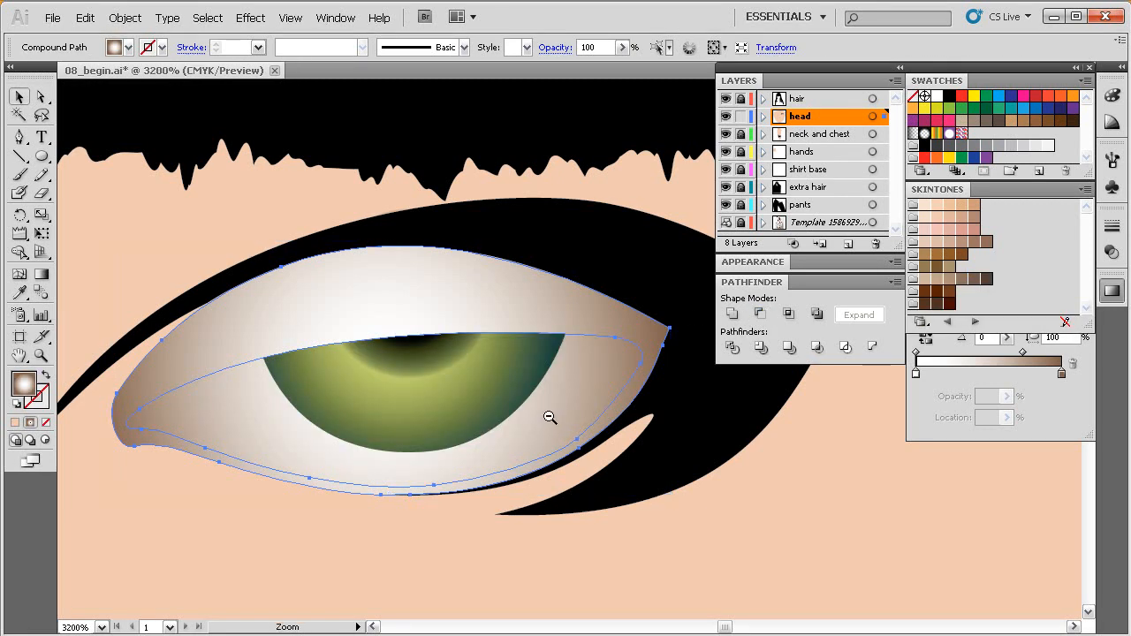
# Recolor the brown stop of the shadow shape's radial gradient to a very dark teal using HSB color sliders.
pyautogui.keyDown('ctrl'); pyautogui.keyDown('alt'); pyautogui.click(552, 419); pyautogui.keyUp('alt'); pyautogui.keyUp('ctrl')
pyautogui.keyDown('ctrl'); pyautogui.keyDown('alt'); pyautogui.click(552, 418); pyautogui.keyUp('alt'); pyautogui.keyUp('ctrl')
pyautogui.moveTo(546, 413); pyautogui.dragTo(541, 449)
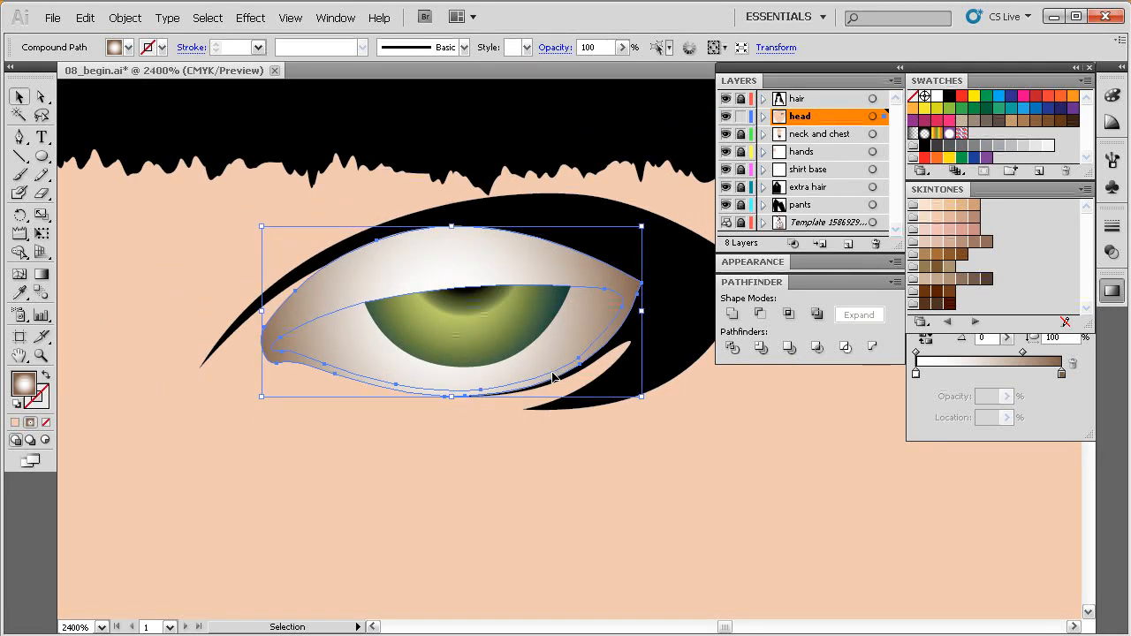
pyautogui.click(925, 395)
pyautogui.click(1061, 374)
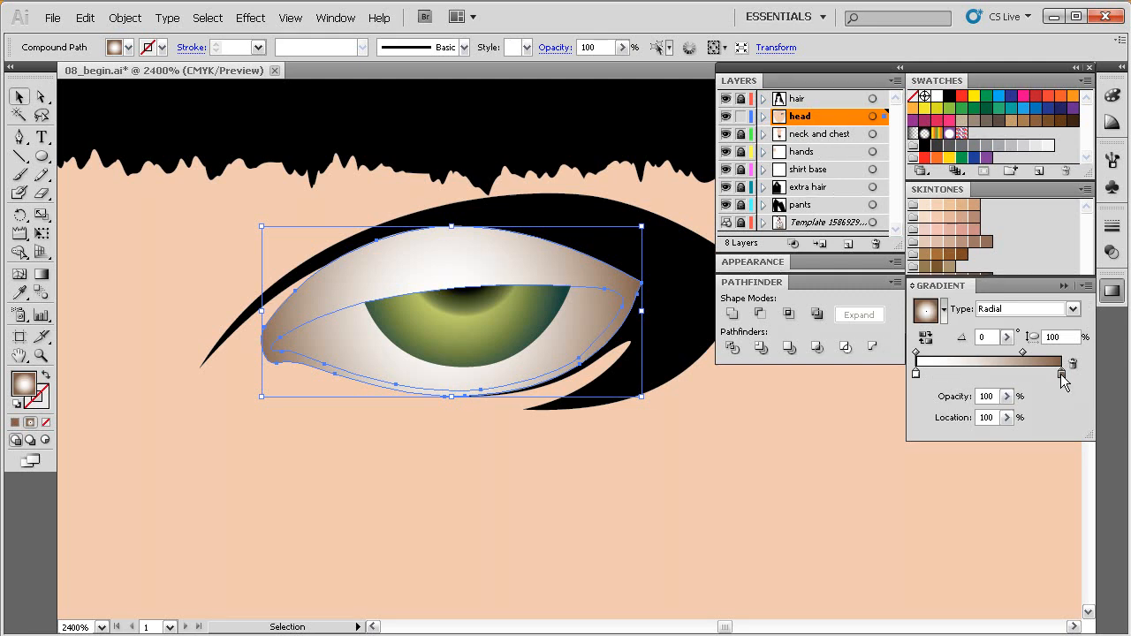
pyautogui.doubleClick(1062, 374)
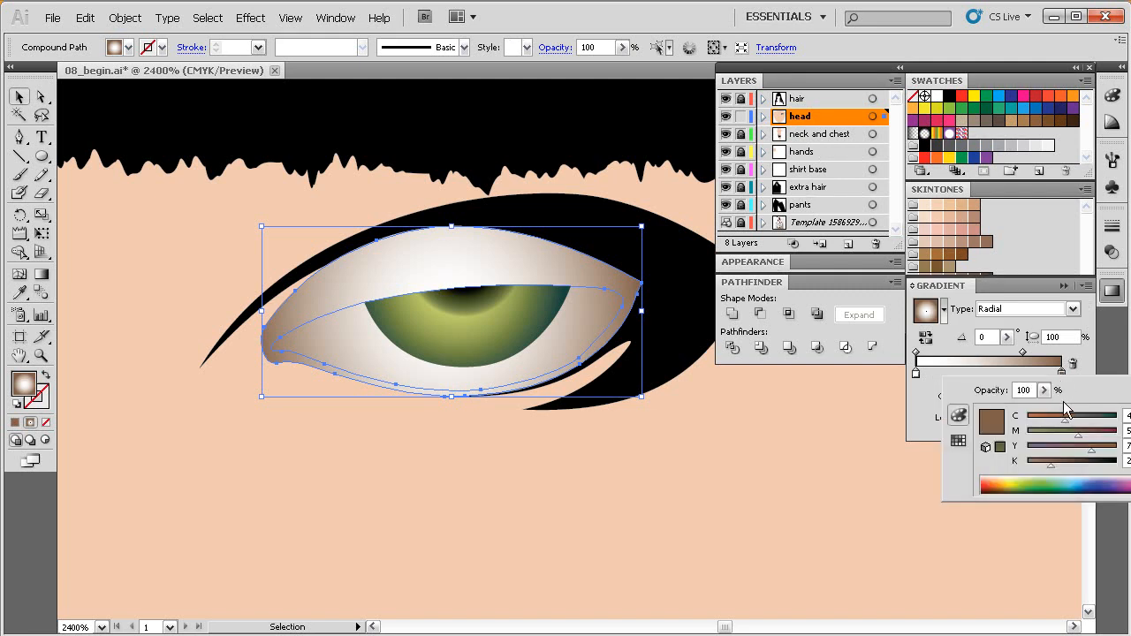
pyautogui.keyDown('shift'); pyautogui.click(1032, 484); pyautogui.keyUp('shift')
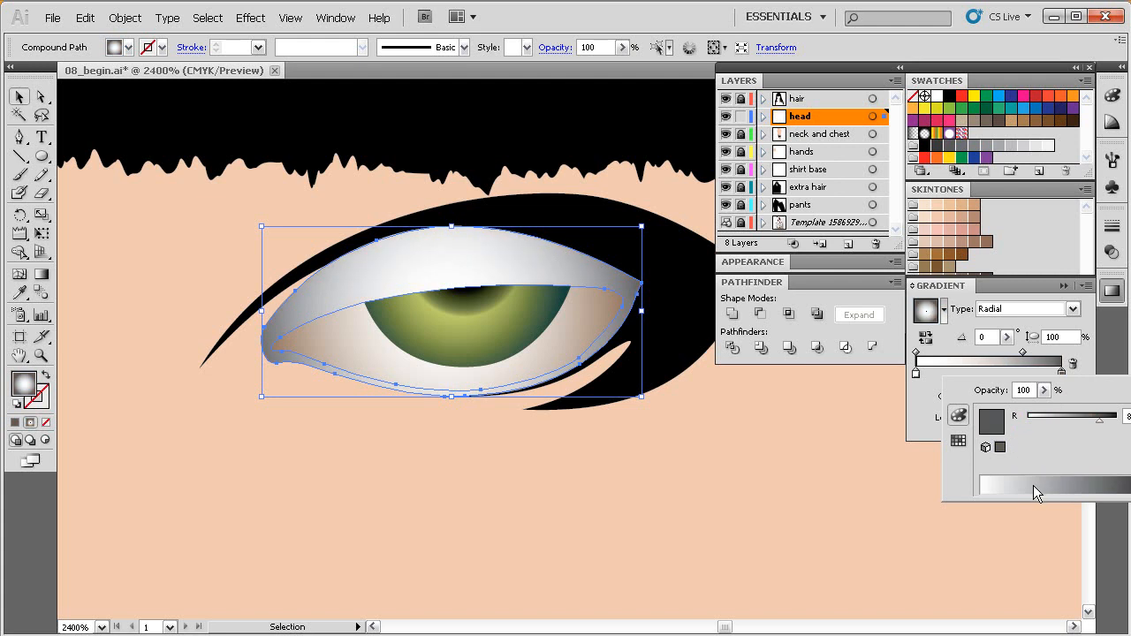
pyautogui.keyDown('shift'); pyautogui.click(1033, 486); pyautogui.keyUp('shift')
pyautogui.keyDown('shift'); pyautogui.click(1032, 487); pyautogui.keyUp('shift')
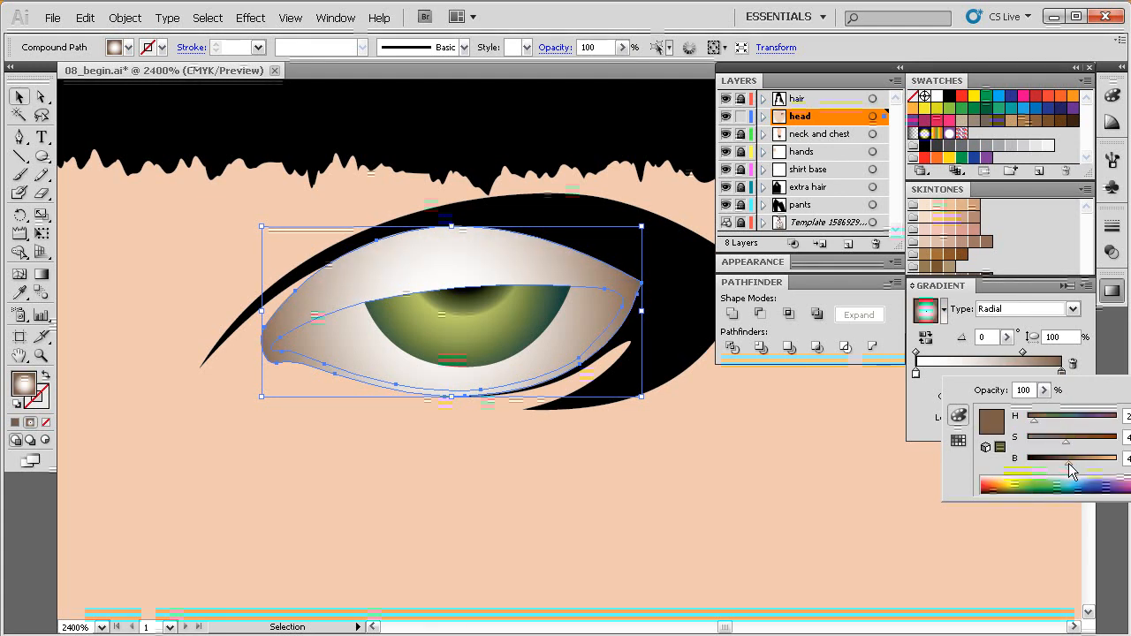
pyautogui.moveTo(1071, 463); pyautogui.dragTo(1061, 466)
pyautogui.moveTo(1034, 422); pyautogui.dragTo(1033, 466)
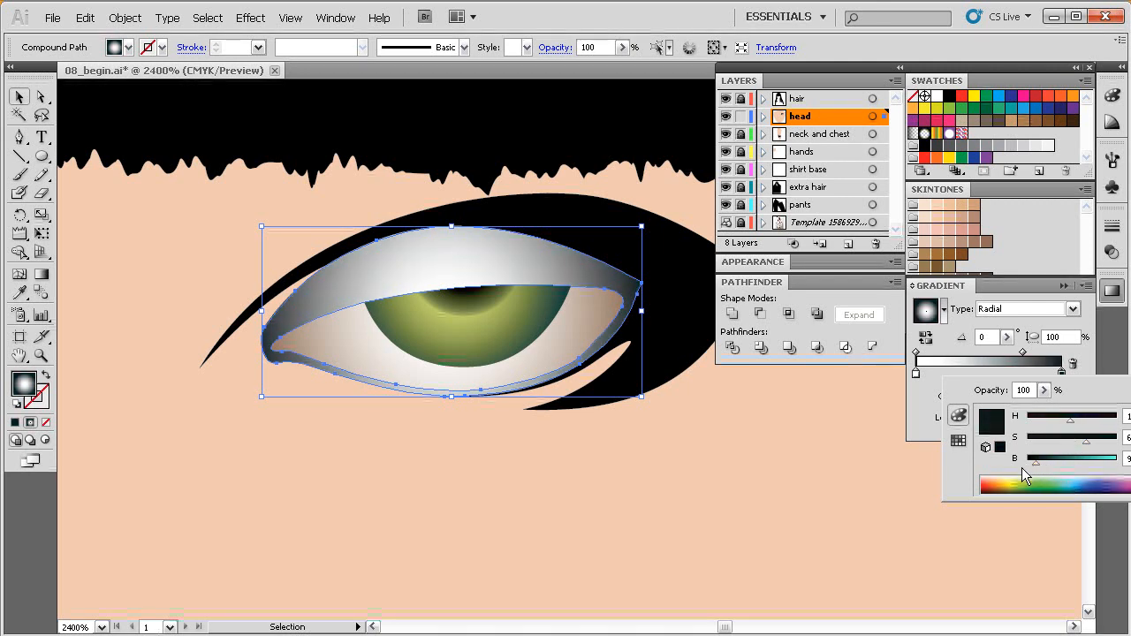
# Set the opacity of the shadow gradient's white stop to 0% and deselect the shape.
pyautogui.click(927, 386)
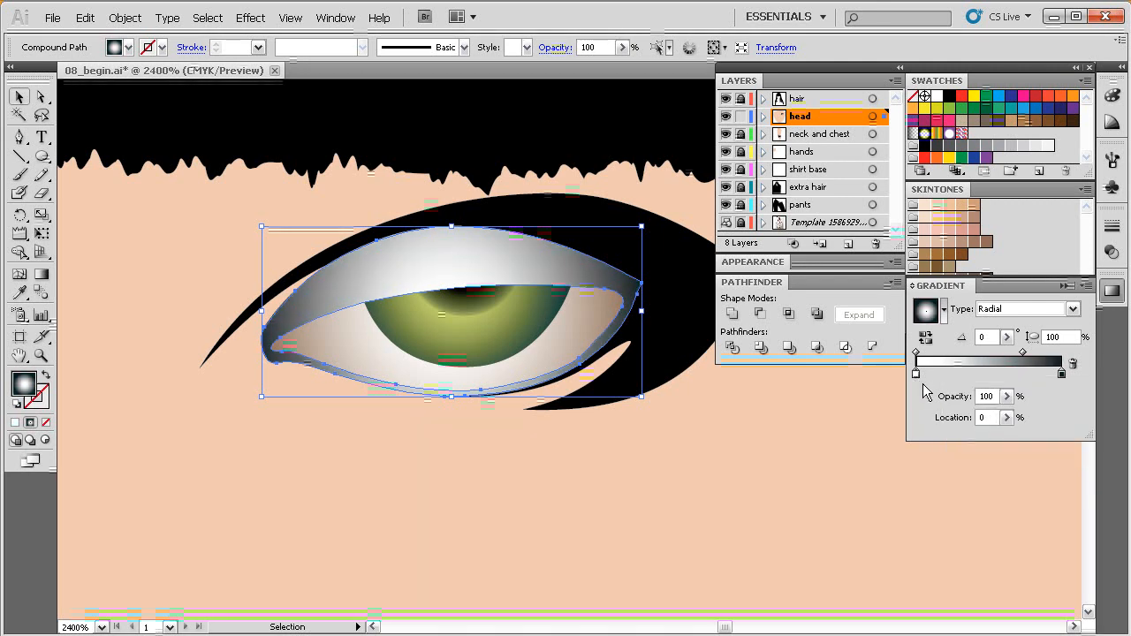
pyautogui.click(1007, 396)
pyautogui.moveTo(1002, 417); pyautogui.dragTo(904, 435)
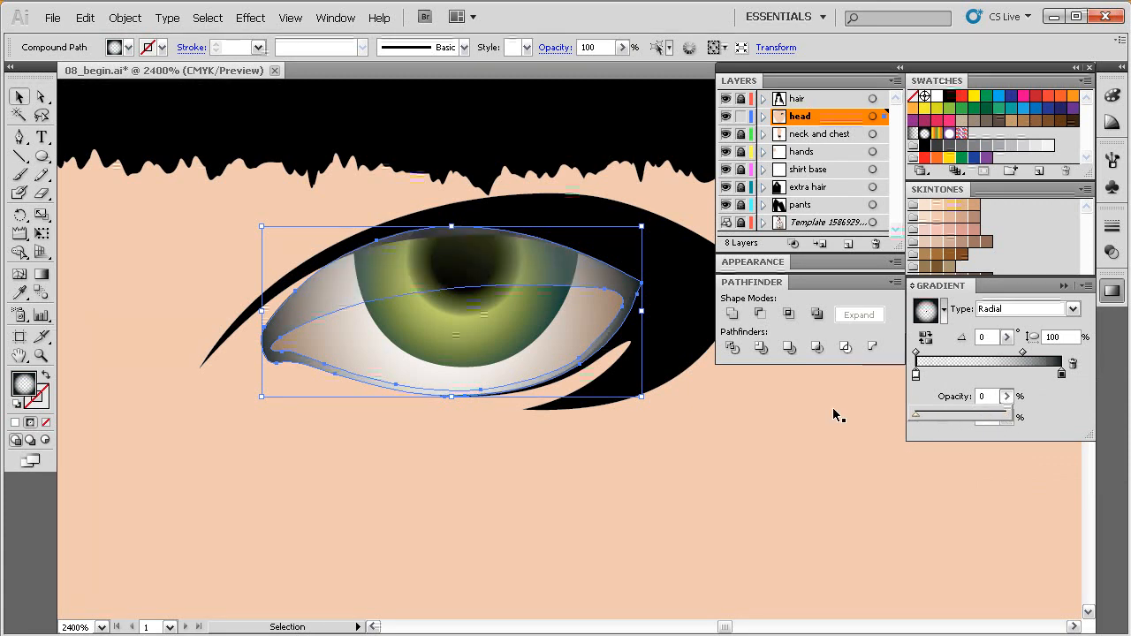
pyautogui.click(594, 438)
pyautogui.click(594, 440)
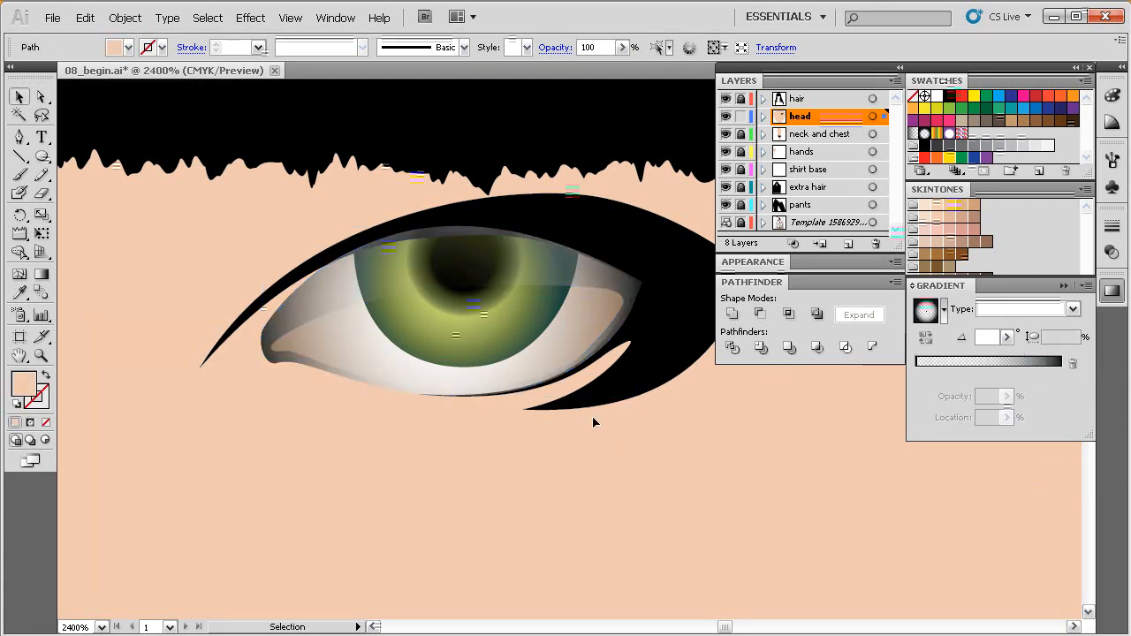
# Send the shadow shape backward in the stacking order until it sits behind the pupil and the black eyeliner.
pyautogui.moveTo(591, 416); pyautogui.dragTo(594, 431)
pyautogui.keyDown('ctrl'); pyautogui.keyDown('alt'); pyautogui.click(595, 431); pyautogui.keyUp('alt'); pyautogui.keyUp('ctrl')
pyautogui.keyDown('ctrl'); pyautogui.keyDown('alt'); pyautogui.click(595, 431); pyautogui.keyUp('alt'); pyautogui.keyUp('ctrl')
pyautogui.moveTo(585, 378); pyautogui.dragTo(586, 450)
pyautogui.moveTo(675, 214); pyautogui.dragTo(295, 491)
pyautogui.moveTo(647, 385); pyautogui.dragTo(547, 430)
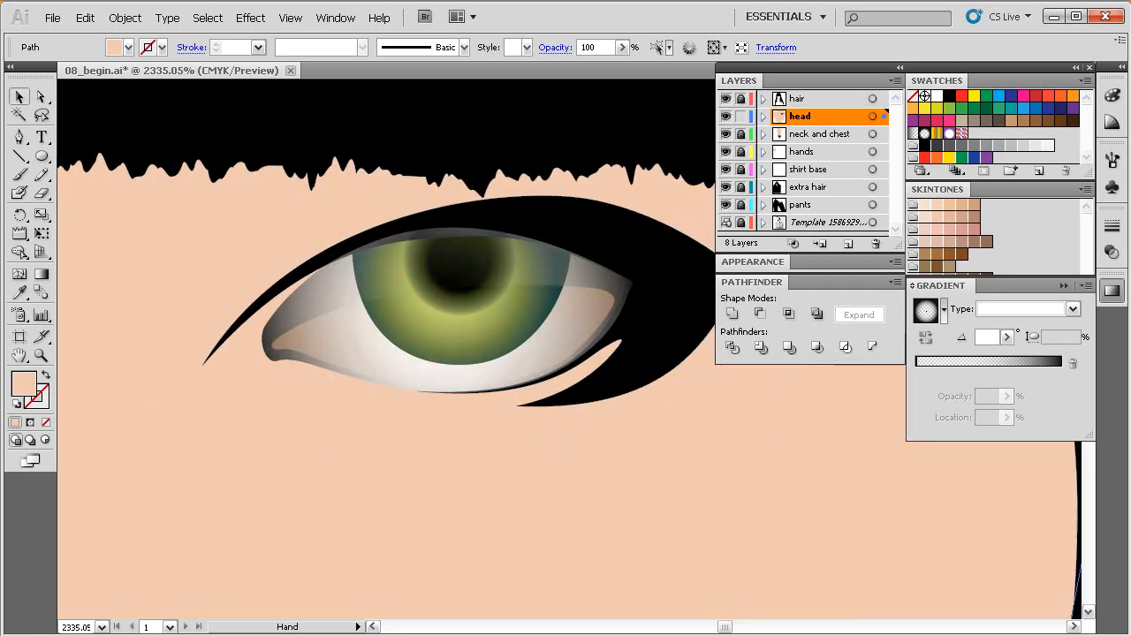
pyautogui.click(597, 287)
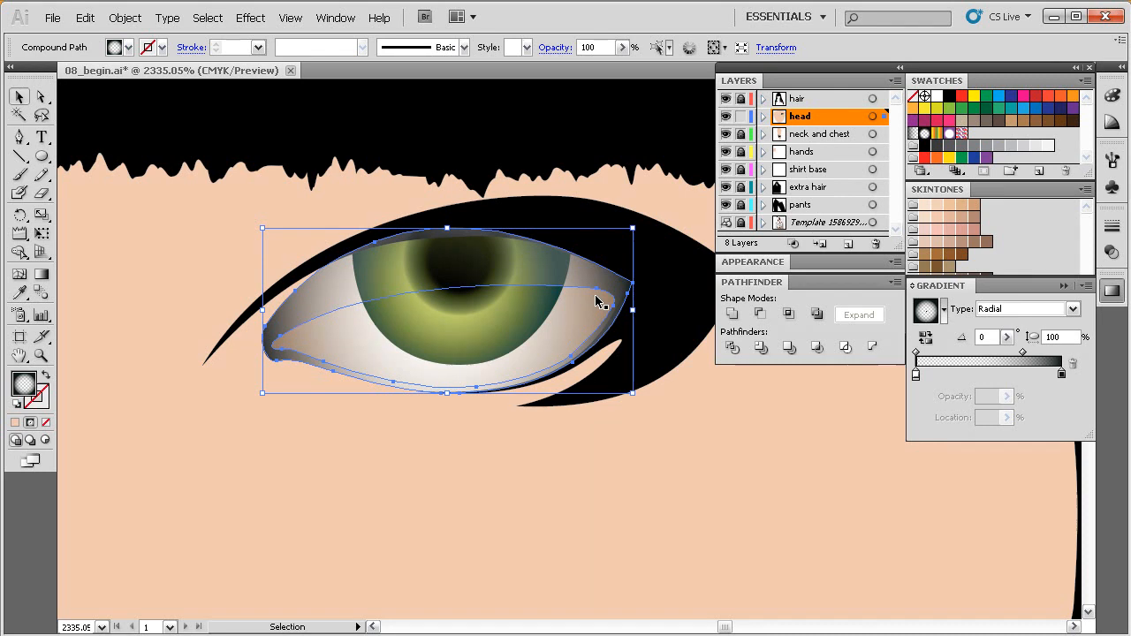
pyautogui.keyDown('ctrl'); pyautogui.click(597, 302); pyautogui.keyUp('ctrl')
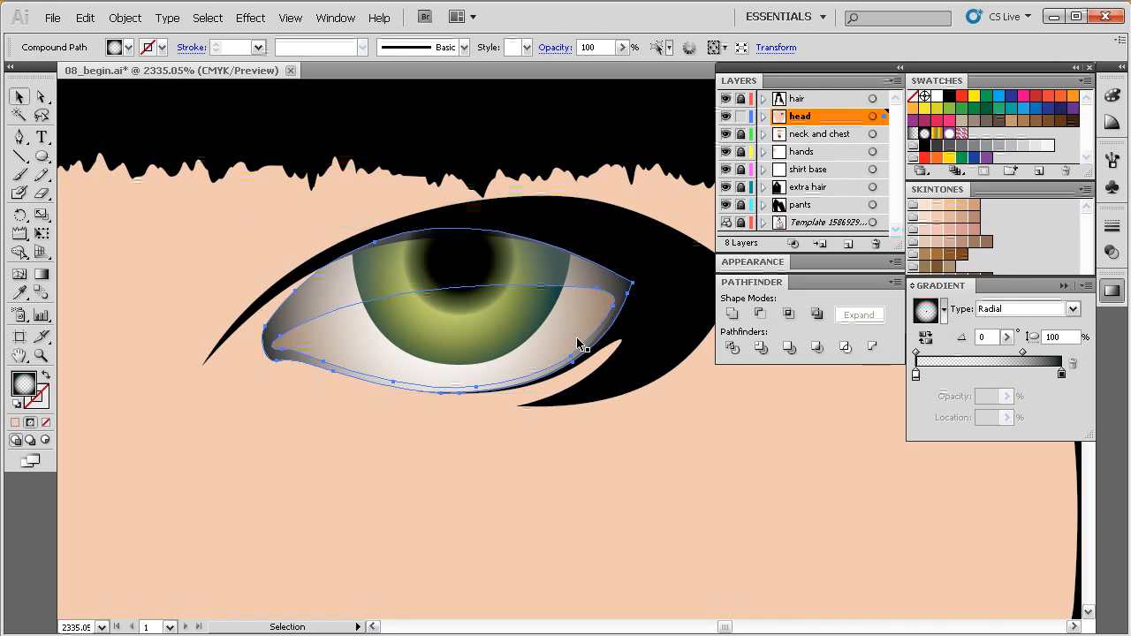
pyautogui.click(515, 435)
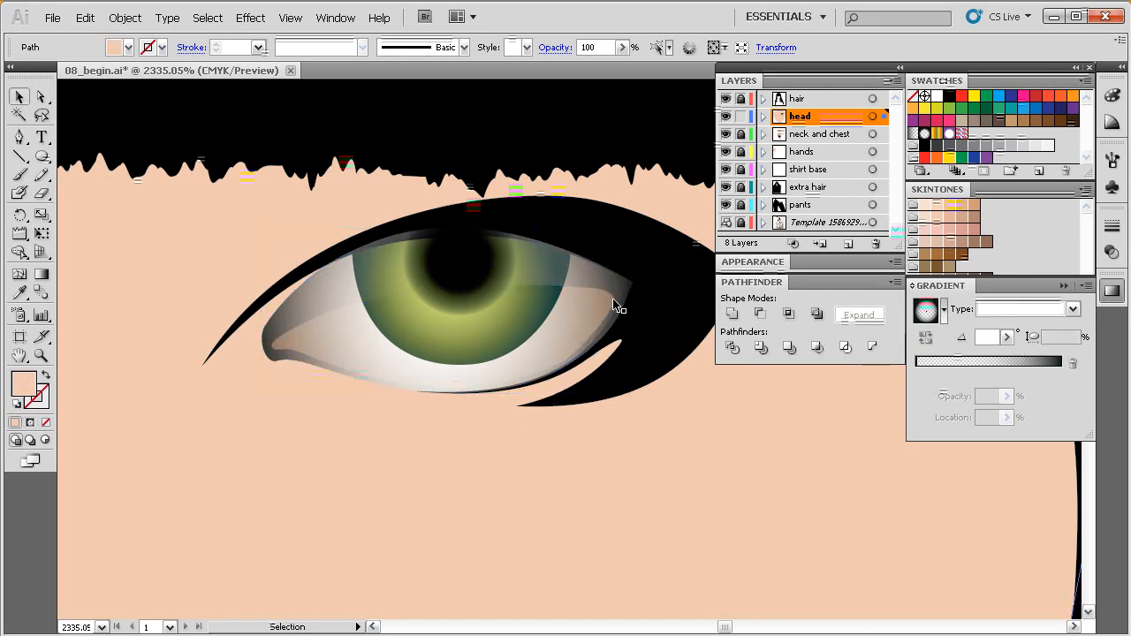
pyautogui.click(602, 301)
pyautogui.keyDown('ctrl'); pyautogui.click(603, 309); pyautogui.keyUp('ctrl')
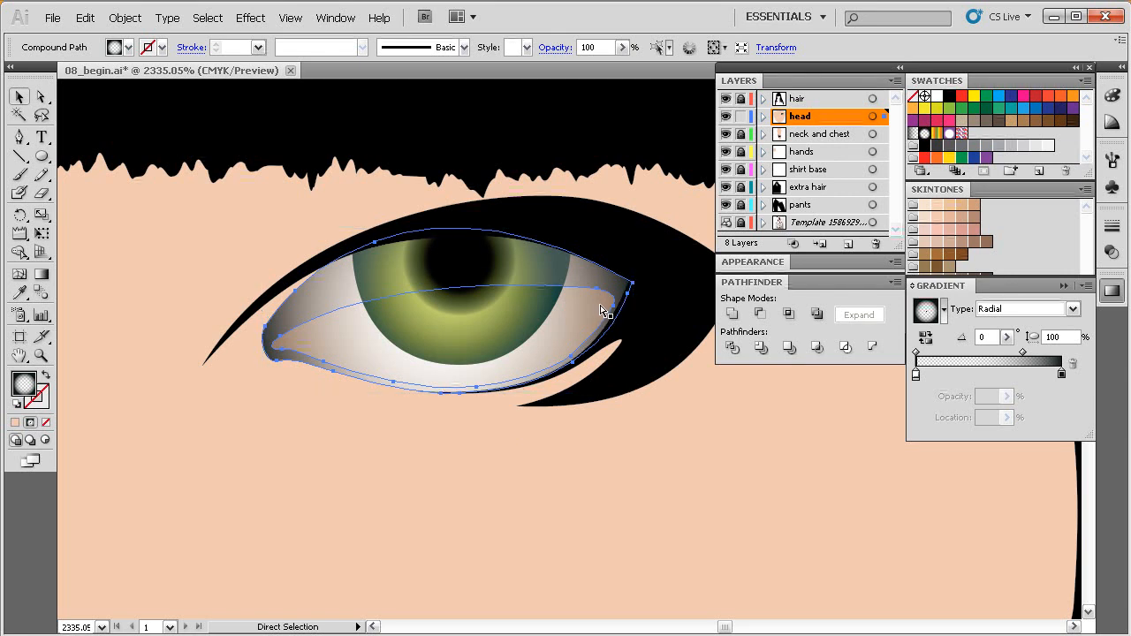
pyautogui.click(515, 434)
pyautogui.press('space')
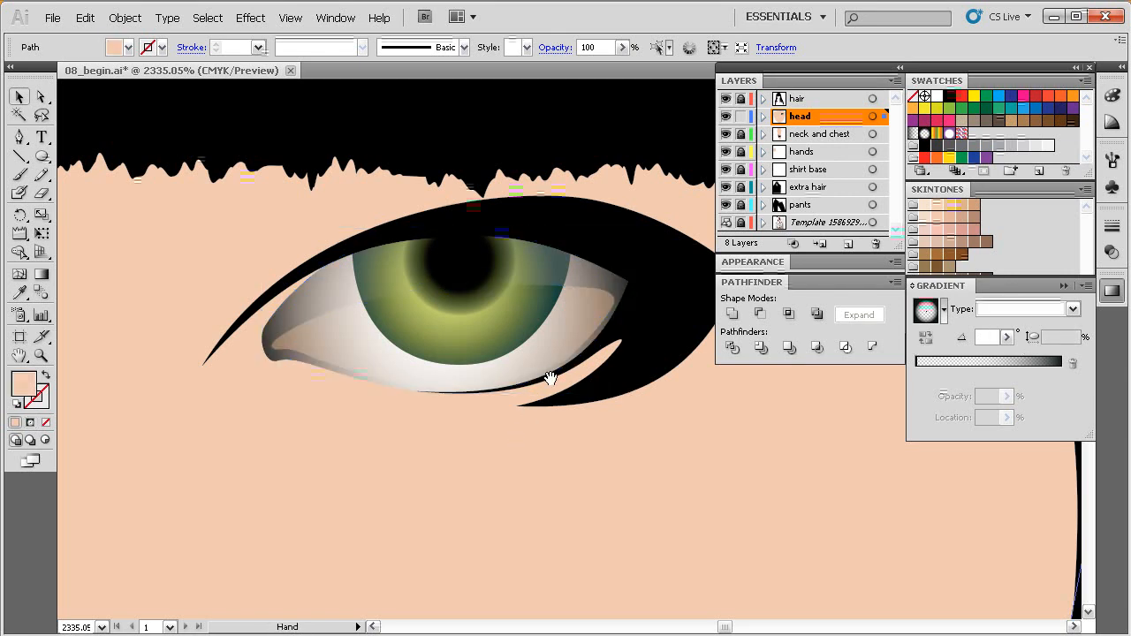
# Set the shadow shape's blending mode to Multiply and its opacity to 75%, then deselect it.
pyautogui.keyDown('ctrl'); pyautogui.keyDown('alt'); pyautogui.click(555, 375); pyautogui.keyUp('alt'); pyautogui.keyUp('ctrl')
pyautogui.moveTo(557, 360)
pyautogui.mouseDown()
pyautogui.moveTo(560, 369)
pyautogui.moveTo(548, 364)
pyautogui.mouseUp()
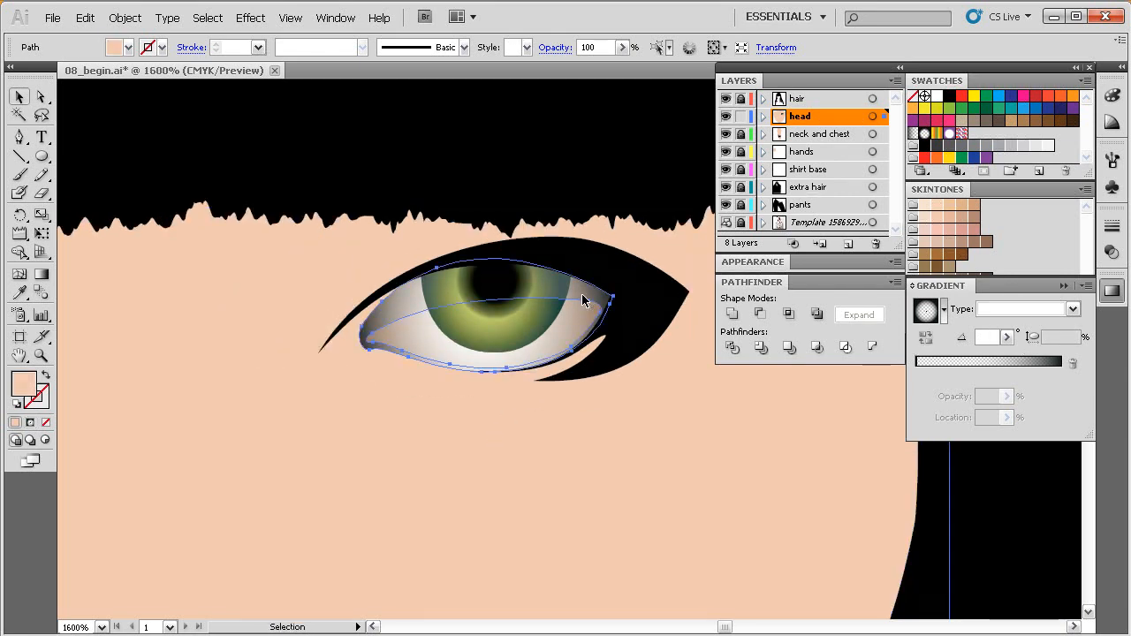
pyautogui.click(583, 298)
pyautogui.click(555, 48)
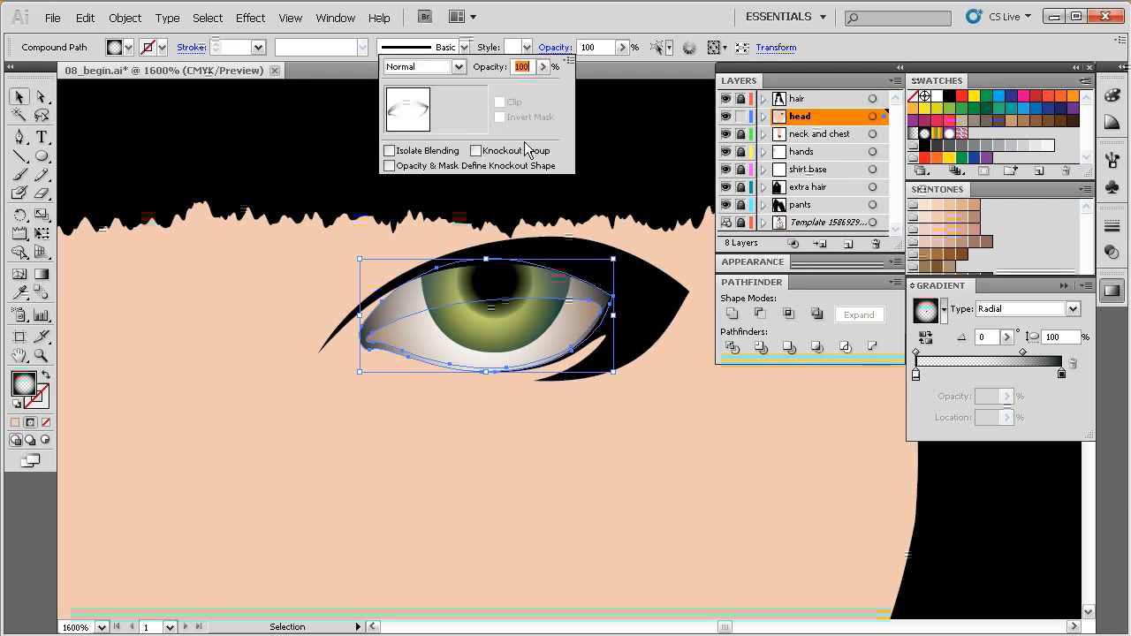
pyautogui.click(458, 66)
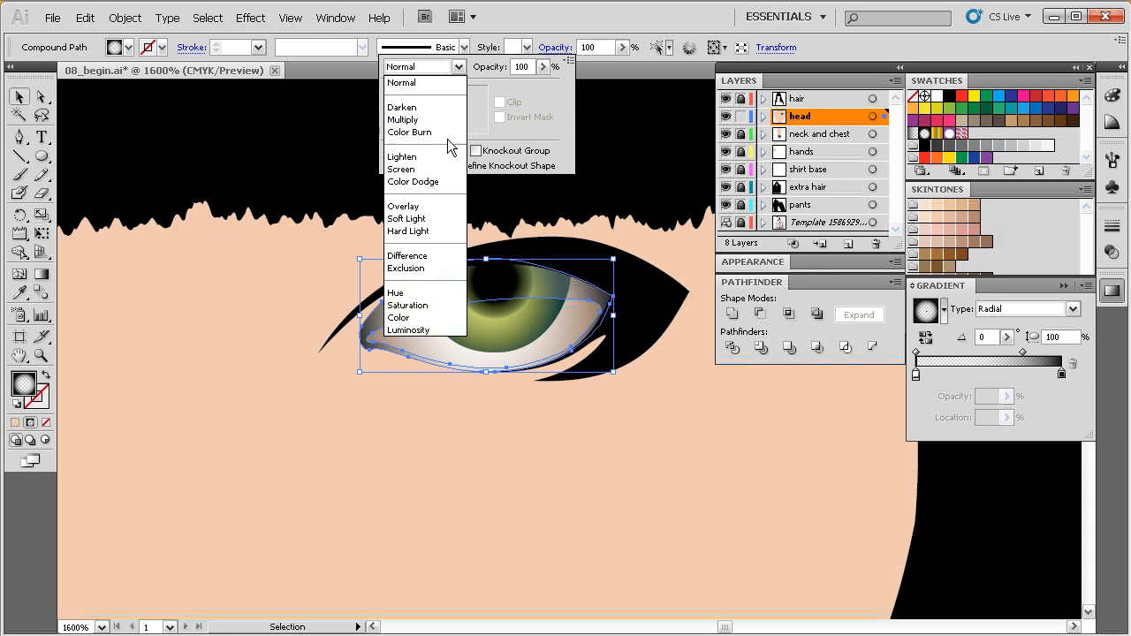
pyautogui.click(439, 115)
pyautogui.click(543, 68)
pyautogui.moveTo(543, 86); pyautogui.dragTo(519, 83)
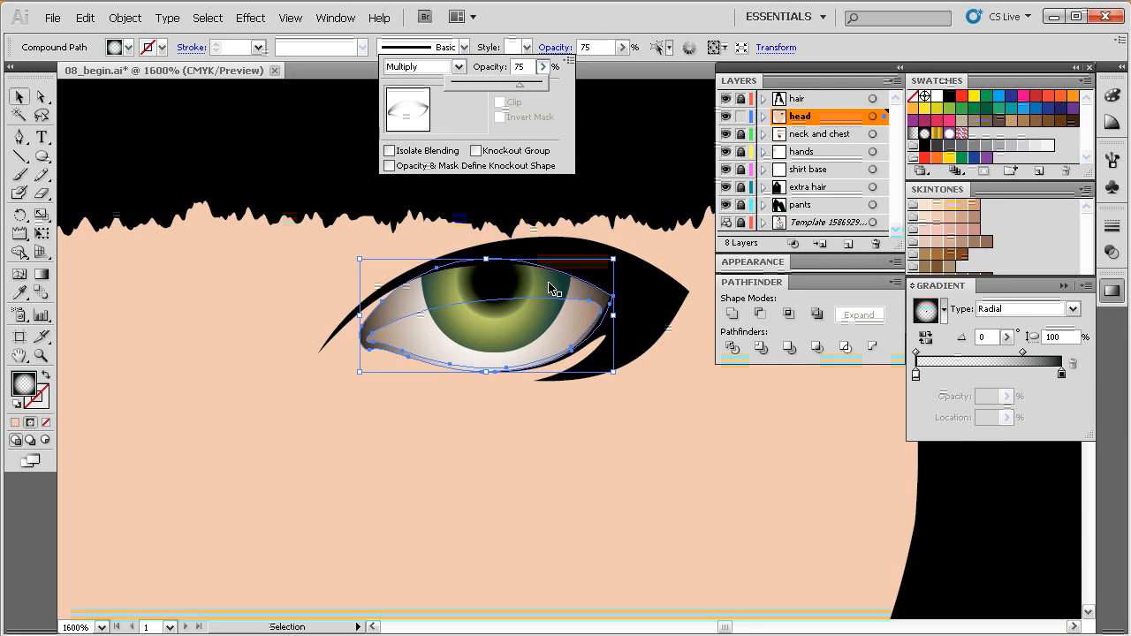
pyautogui.click(559, 411)
pyautogui.click(554, 414)
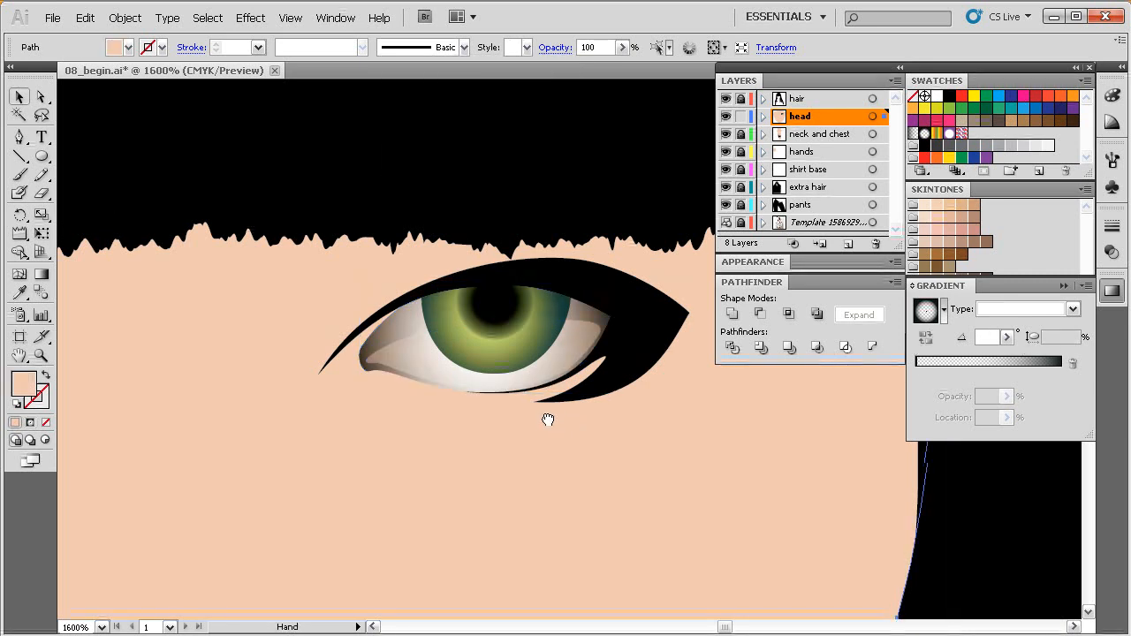
# Deselect the artwork and examine the shaded eye both within the whole face and close up.
pyautogui.keyDown('ctrl'); pyautogui.keyDown('alt'); pyautogui.click(556, 408); pyautogui.keyUp('alt'); pyautogui.keyUp('ctrl')
pyautogui.keyDown('ctrl'); pyautogui.keyDown('alt'); pyautogui.click(557, 405); pyautogui.keyUp('alt'); pyautogui.keyUp('ctrl')
pyautogui.keyDown('ctrl'); pyautogui.keyDown('alt'); pyautogui.click(558, 405); pyautogui.keyUp('alt'); pyautogui.keyUp('ctrl')
pyautogui.moveTo(578, 375); pyautogui.dragTo(546, 417)
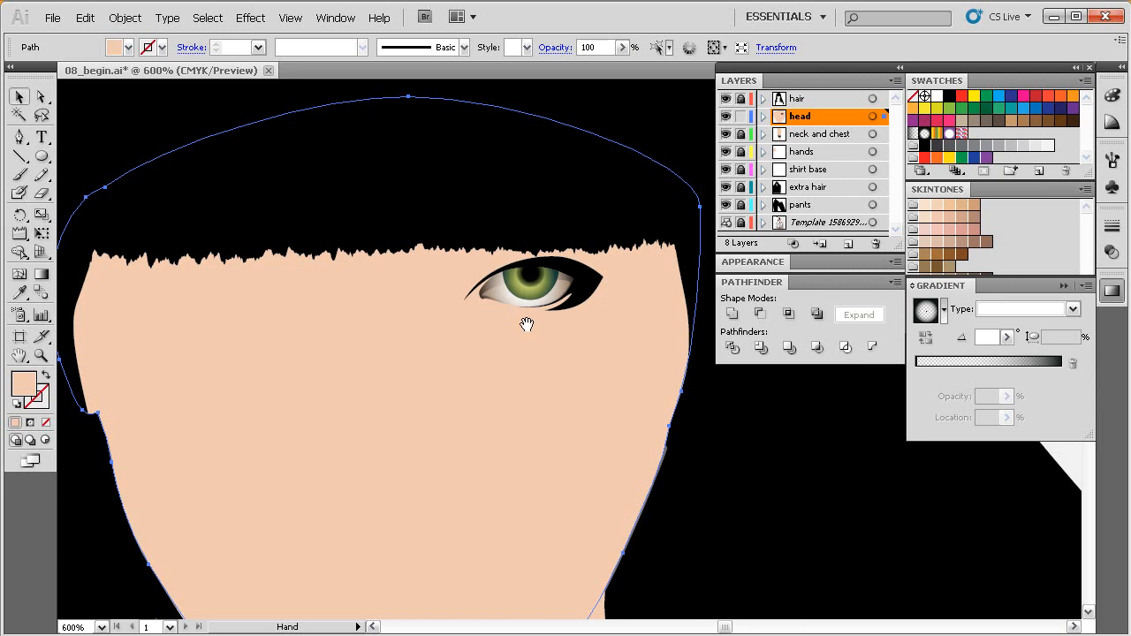
pyautogui.moveTo(526, 332); pyautogui.dragTo(487, 346)
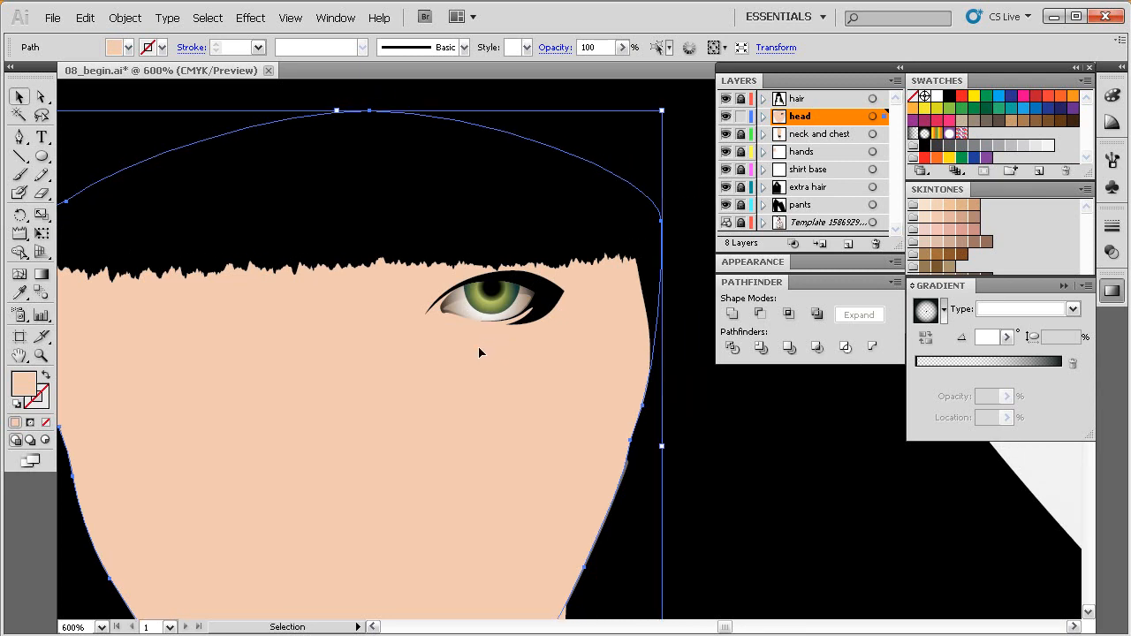
pyautogui.moveTo(525, 339); pyautogui.dragTo(430, 364)
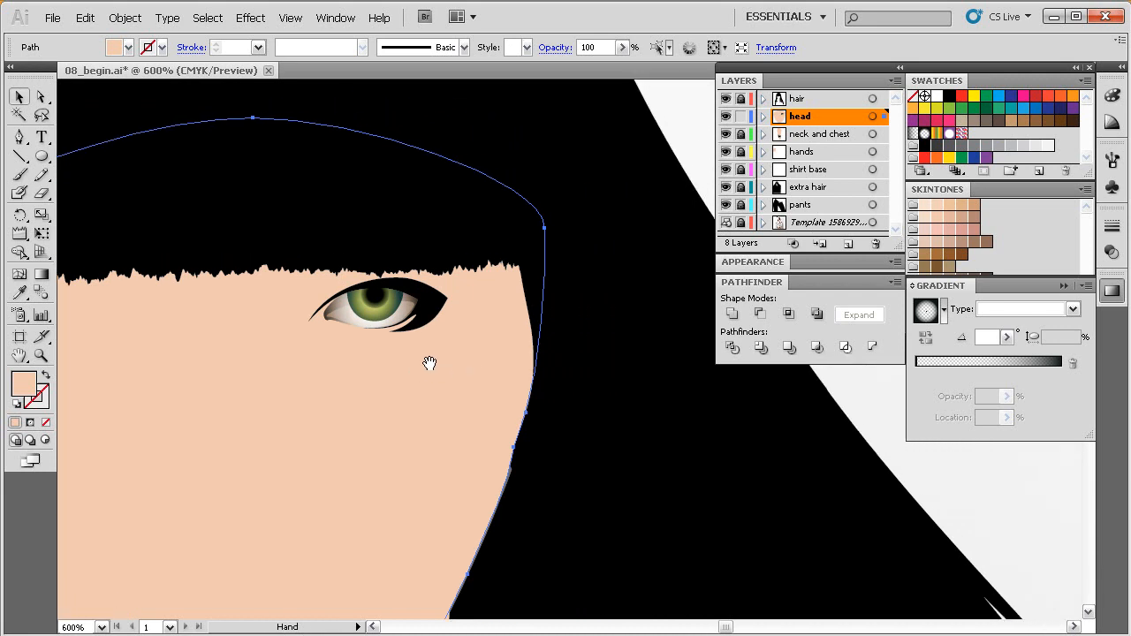
pyautogui.keyDown('ctrl'); pyautogui.keyDown('alt'); pyautogui.click(478, 369); pyautogui.keyUp('alt'); pyautogui.keyUp('ctrl')
pyautogui.moveTo(573, 313); pyautogui.dragTo(519, 333)
pyautogui.click(657, 197)
pyautogui.moveTo(500, 381)
pyautogui.mouseDown()
pyautogui.moveTo(494, 350)
pyautogui.moveTo(480, 346)
pyautogui.moveTo(488, 370)
pyautogui.mouseUp()
pyautogui.keyDown('ctrl'); pyautogui.keyDown('alt'); pyautogui.click(487, 354); pyautogui.keyUp('alt'); pyautogui.keyUp('ctrl')
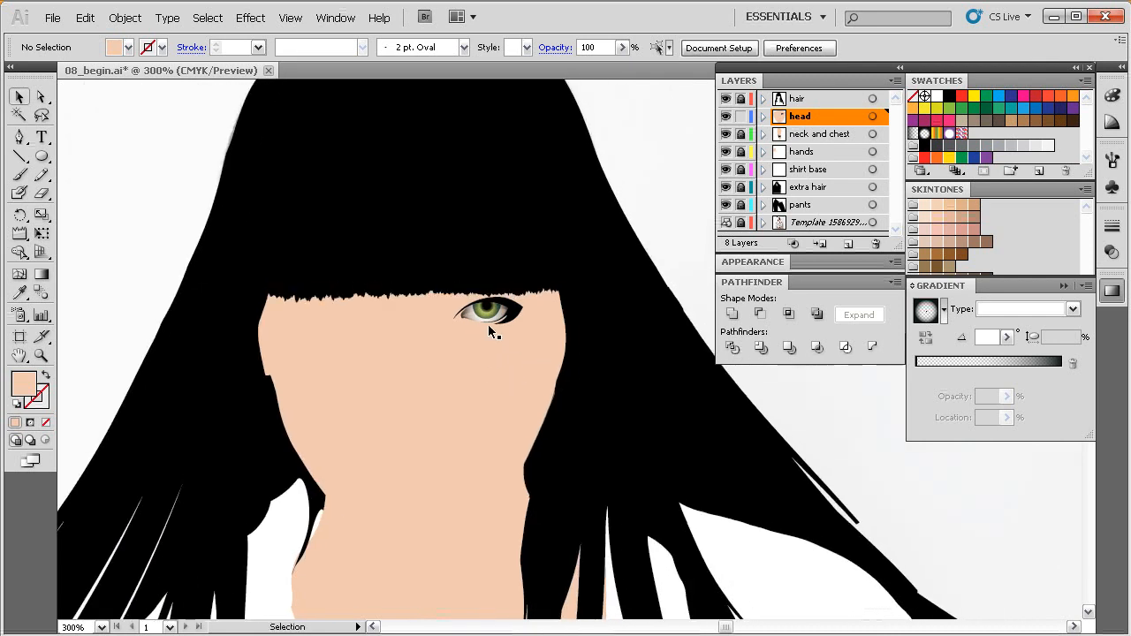
pyautogui.moveTo(486, 329)
pyautogui.mouseDown()
pyautogui.moveTo(510, 327)
pyautogui.moveTo(493, 340)
pyautogui.mouseUp()
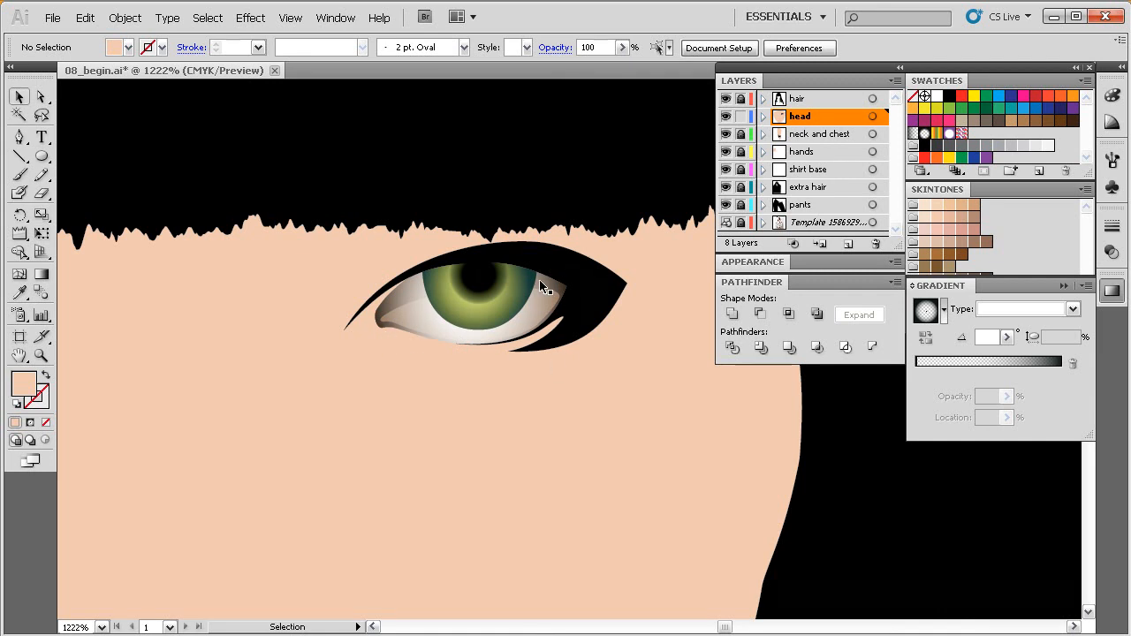
pyautogui.moveTo(506, 339); pyautogui.dragTo(525, 371)
pyautogui.keyDown('ctrl'); pyautogui.keyDown('alt'); pyautogui.click(528, 368); pyautogui.keyUp('alt'); pyautogui.keyUp('ctrl')
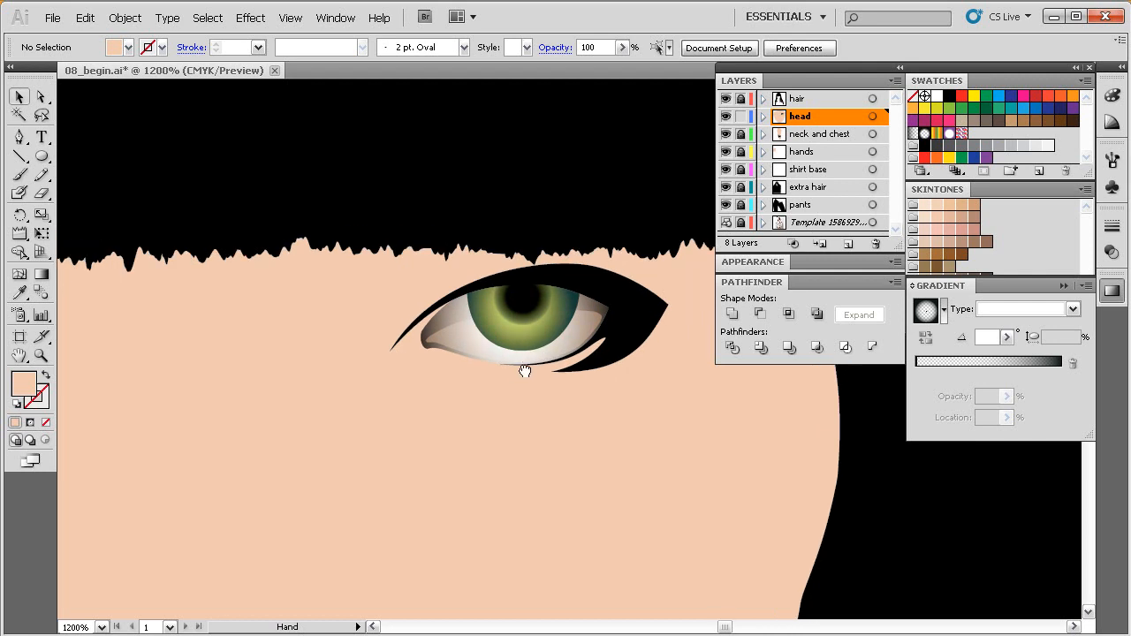